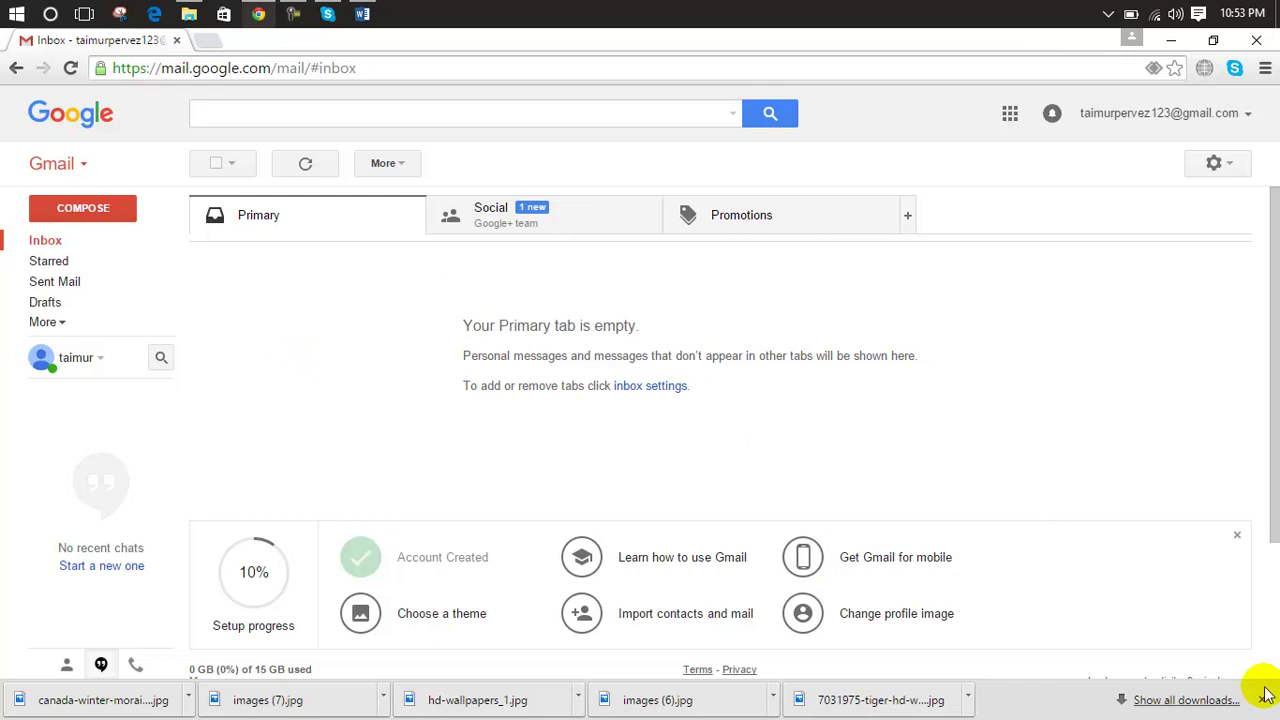
Step: Close Chrome's downloads bar so the empty Gmail inbox fills the window
{"action": "left_click", "coordinate": [1261, 700]}
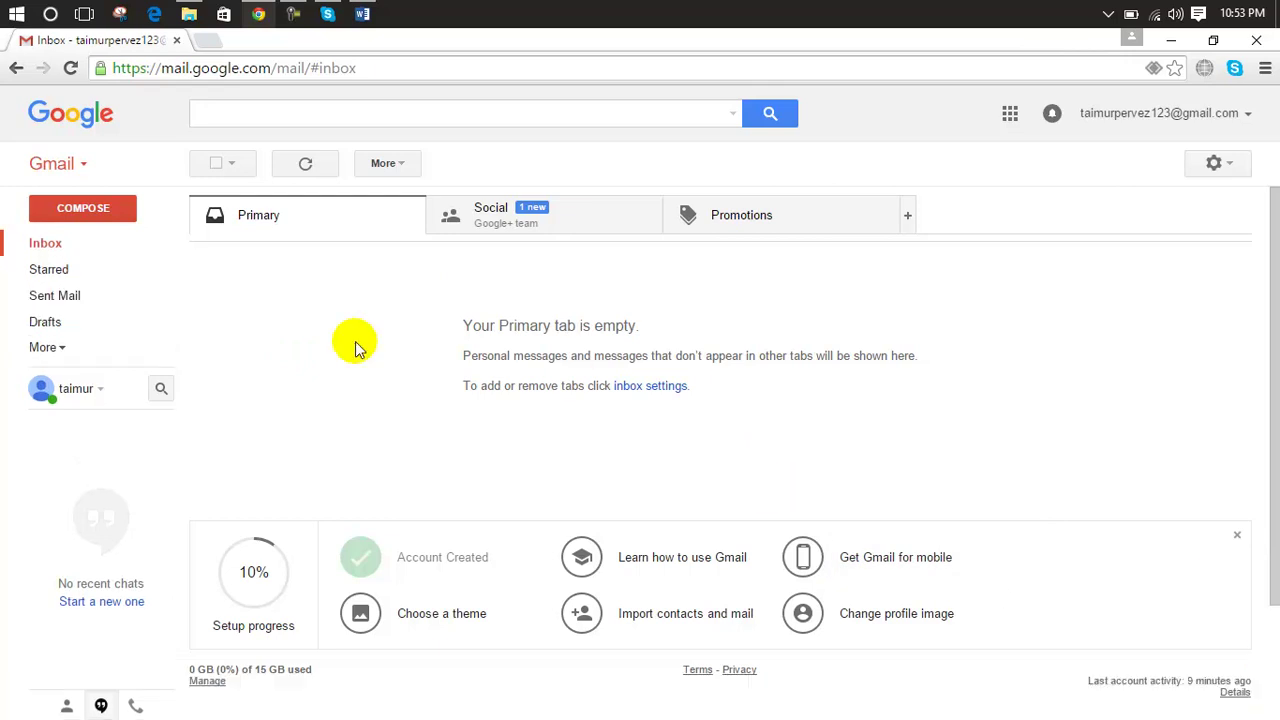
Step: Start a new message addressed to the Yahoo recipient with the subject 'Documents'
{"action": "left_click", "coordinate": [103, 222]}
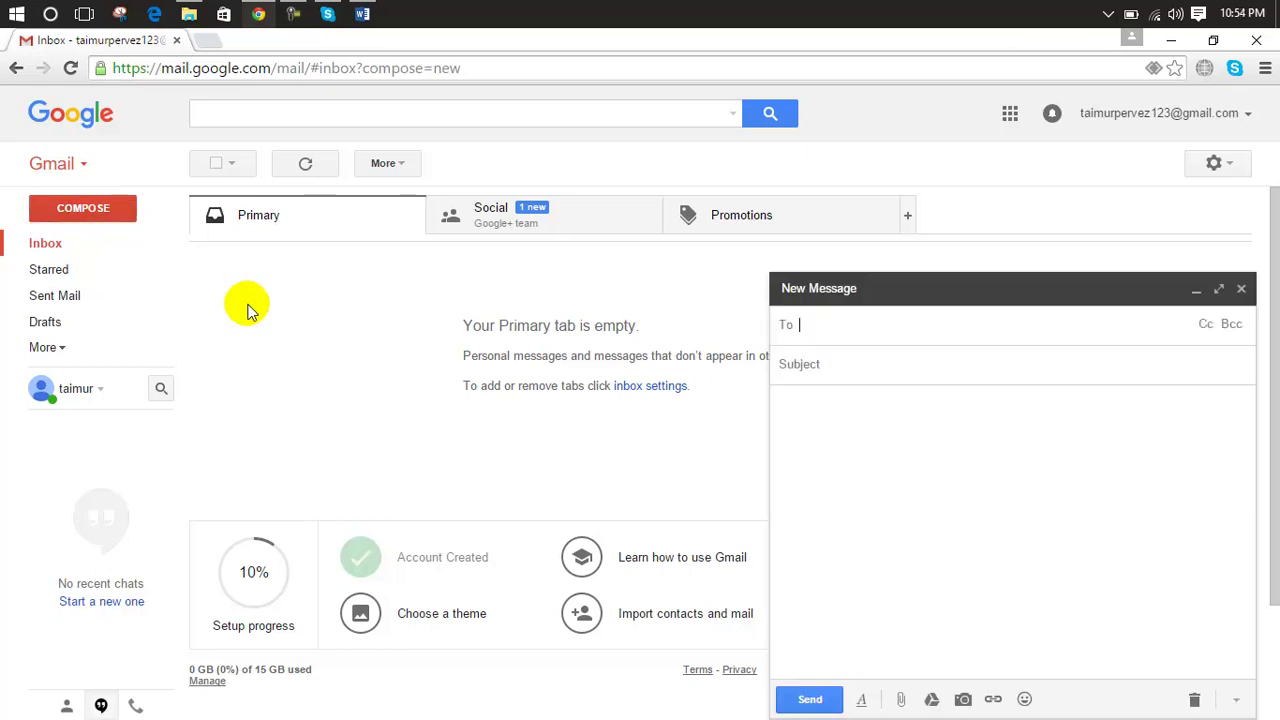
{"action": "left_click", "coordinate": [817, 326]}
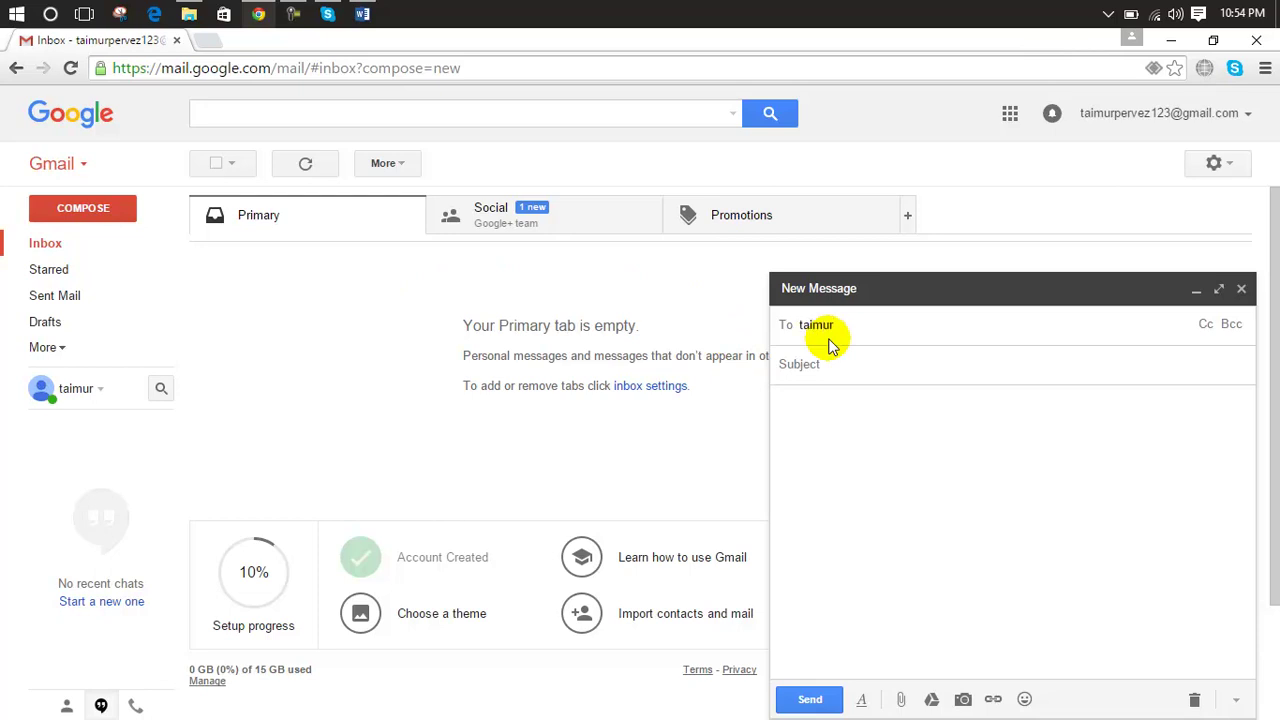
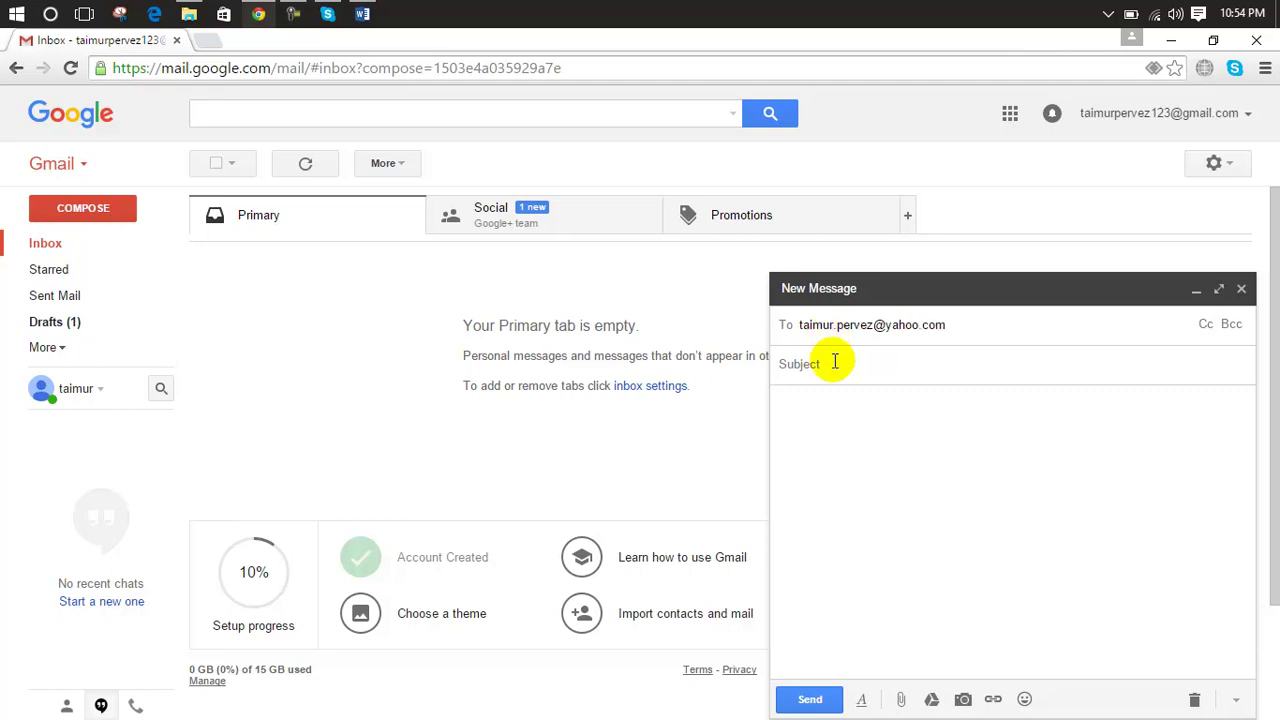
{"action": "left_click", "coordinate": [830, 365]}
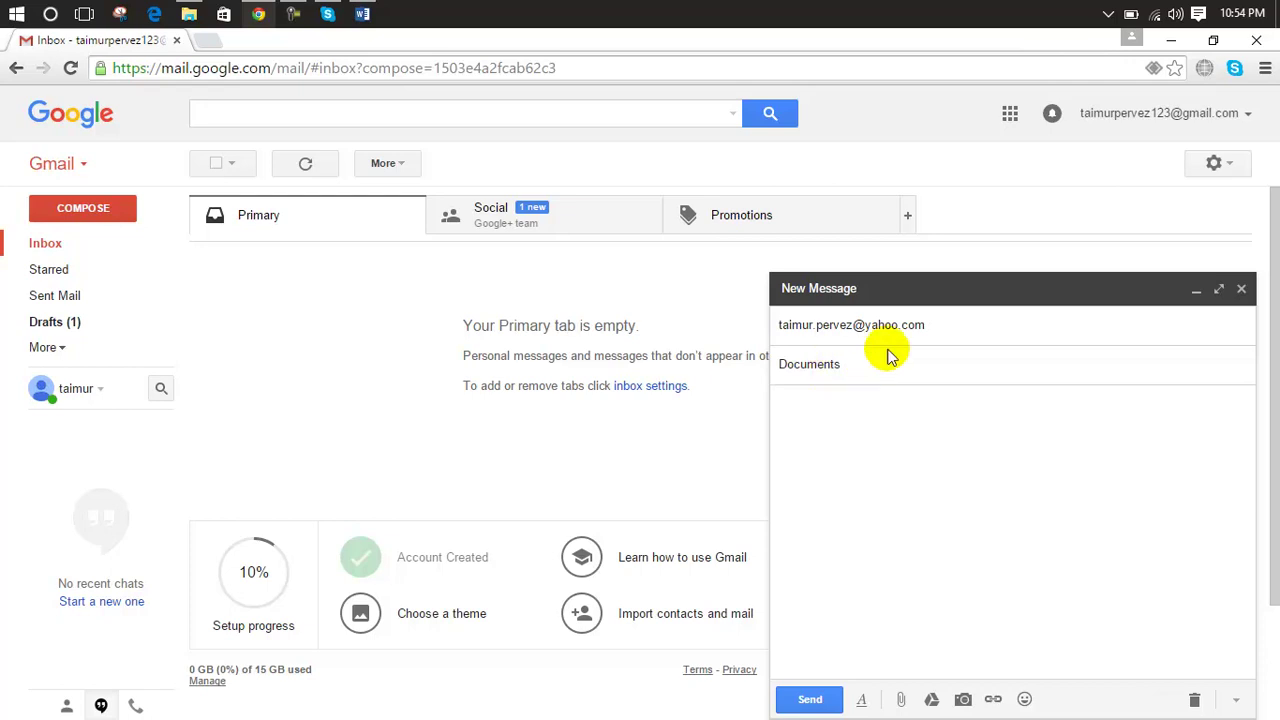
{"action": "left_click", "coordinate": [940, 325]}
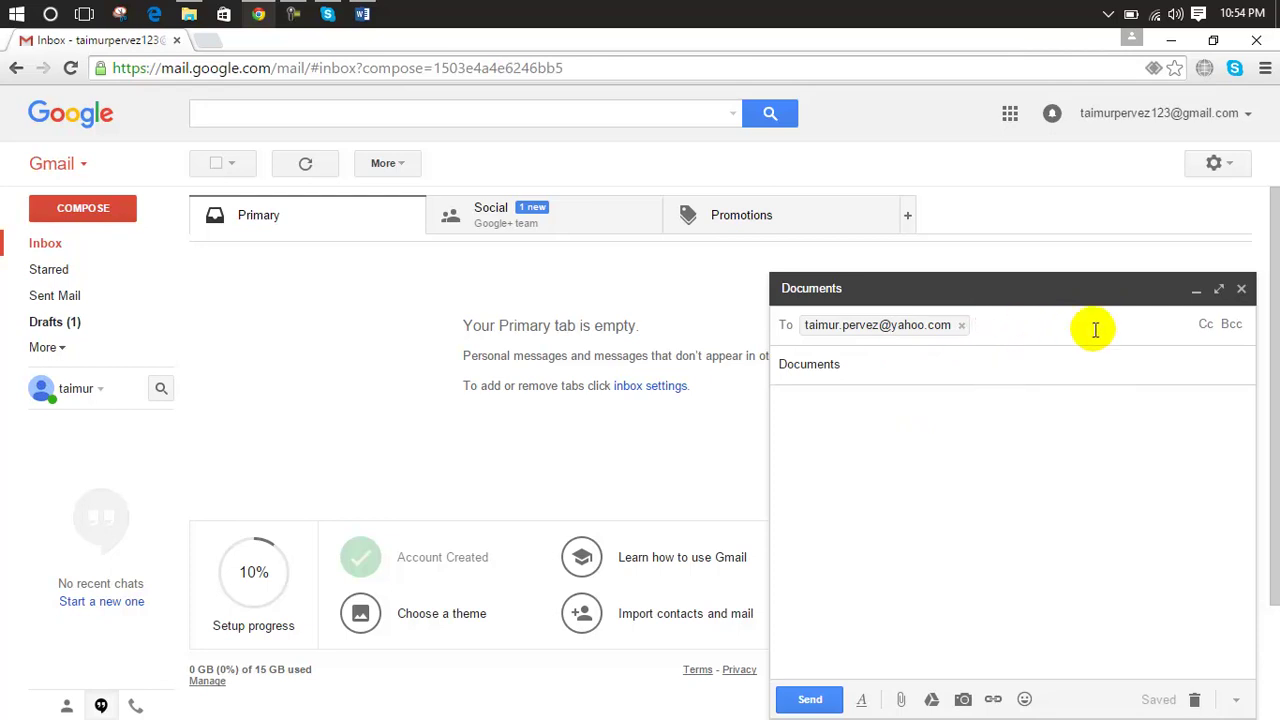
Step: Show the text formatting toolbar for the message body
{"action": "left_click", "coordinate": [893, 481]}
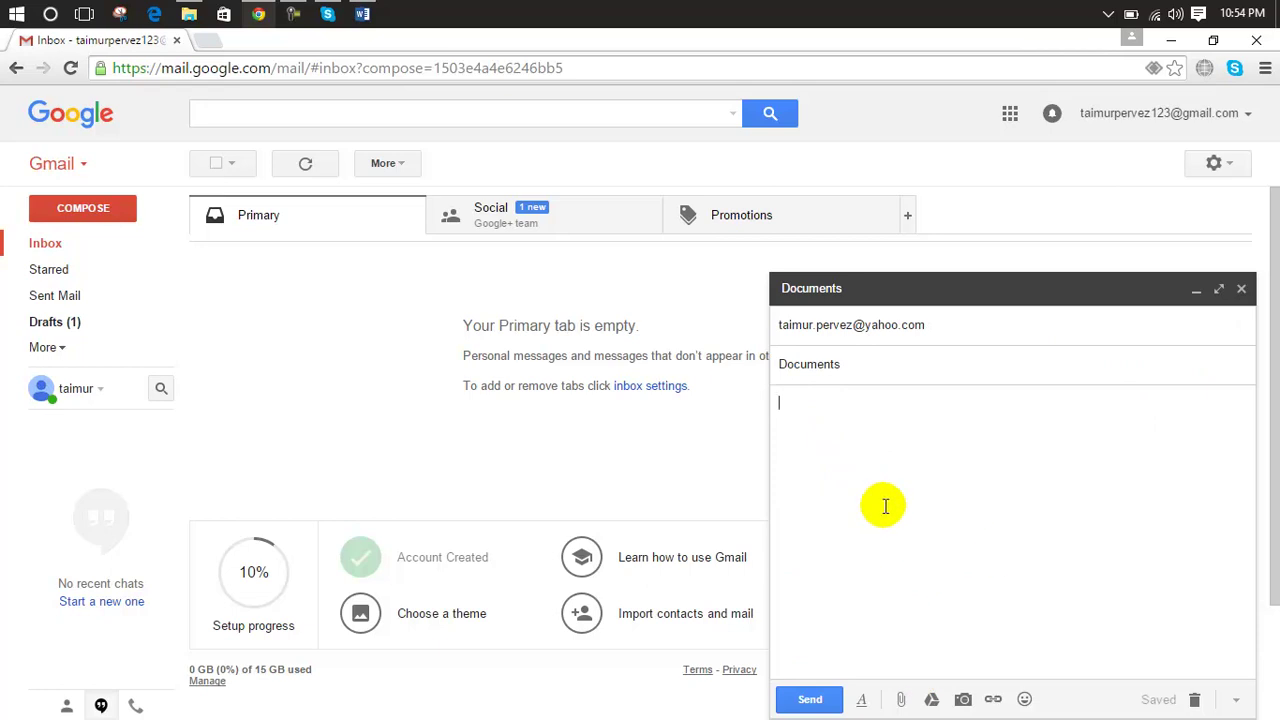
{"action": "left_click", "coordinate": [861, 701]}
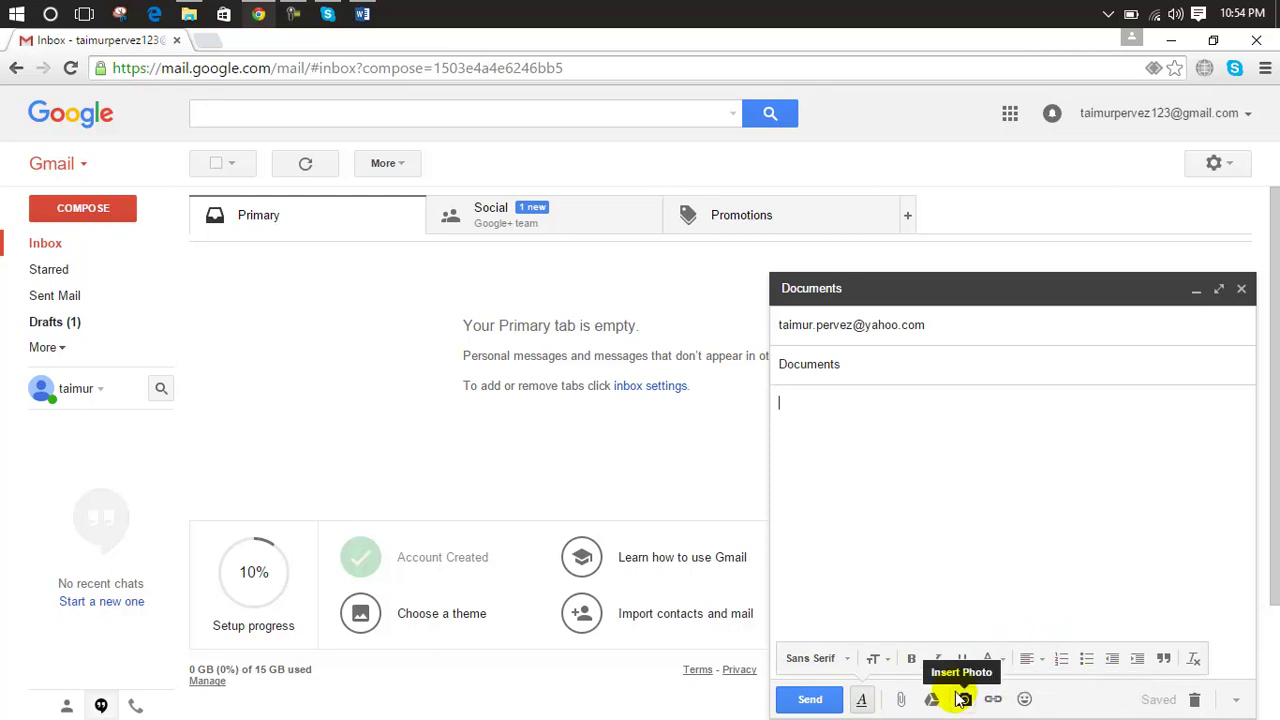
{"action": "left_click", "coordinate": [505, 440]}
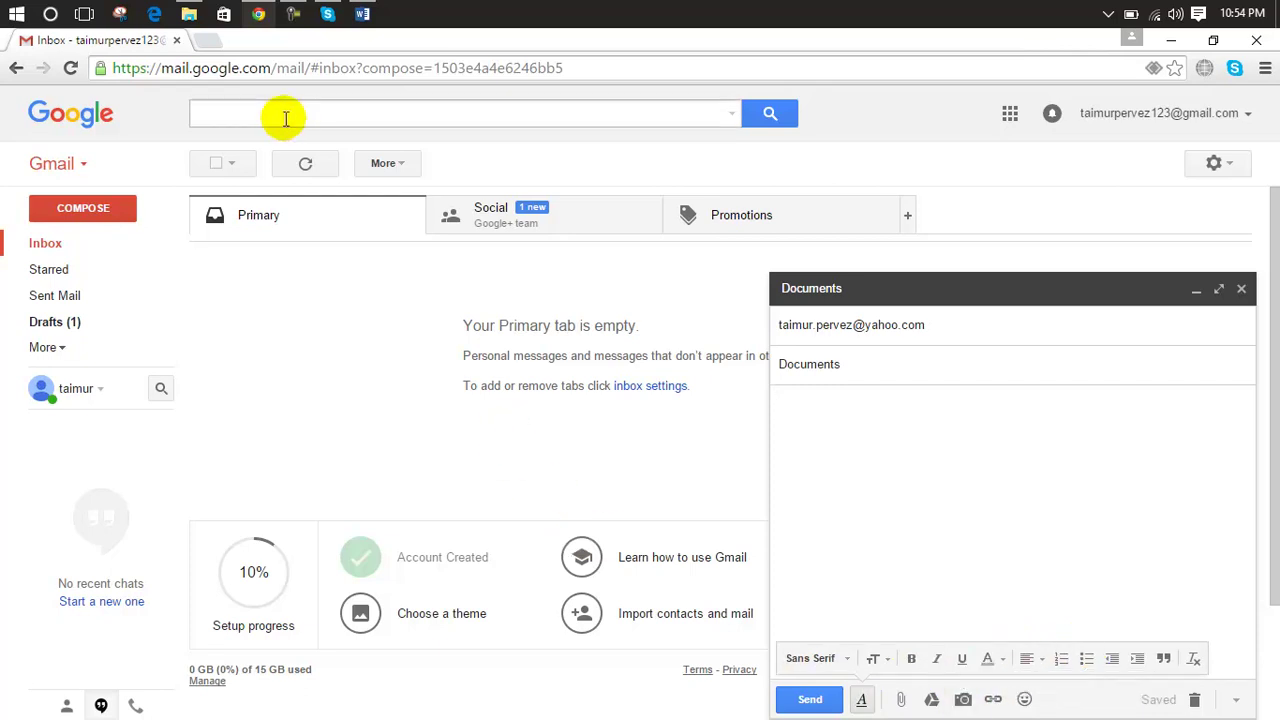
Step: Open wikipedia.org in a new browser tab
{"action": "left_click", "coordinate": [205, 45]}
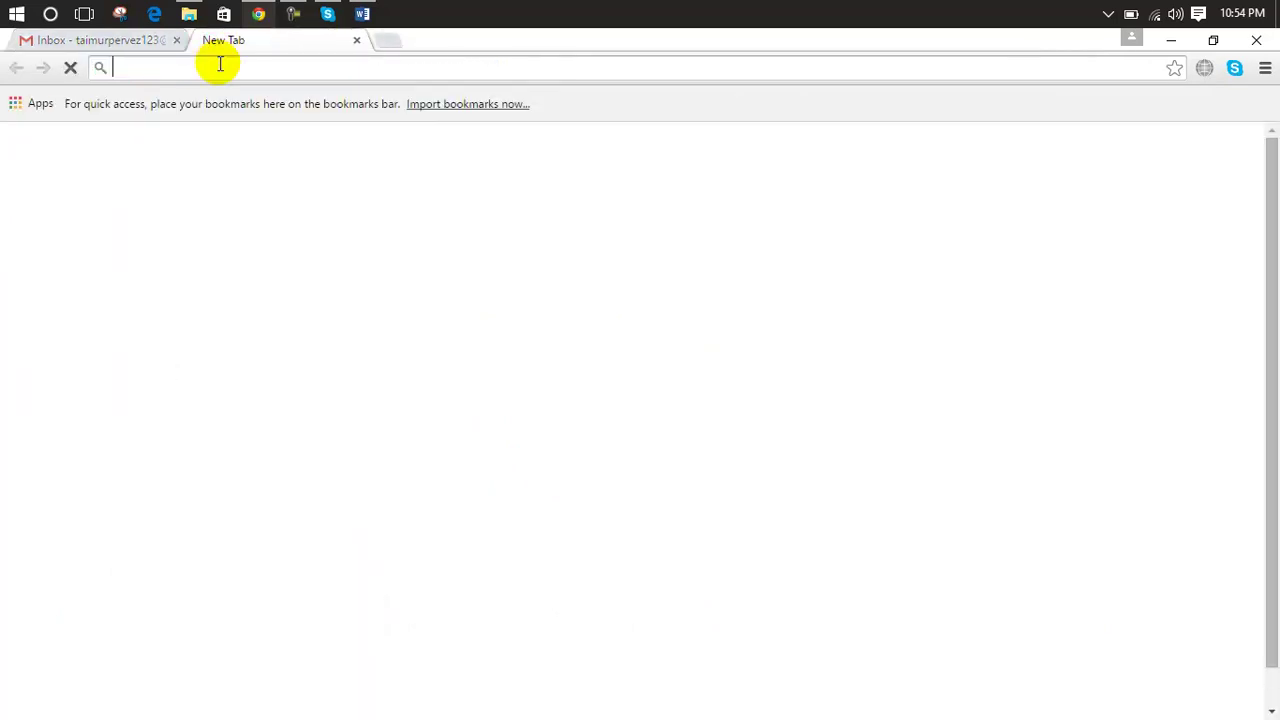
{"action": "type", "text": "wikipedia.com"}
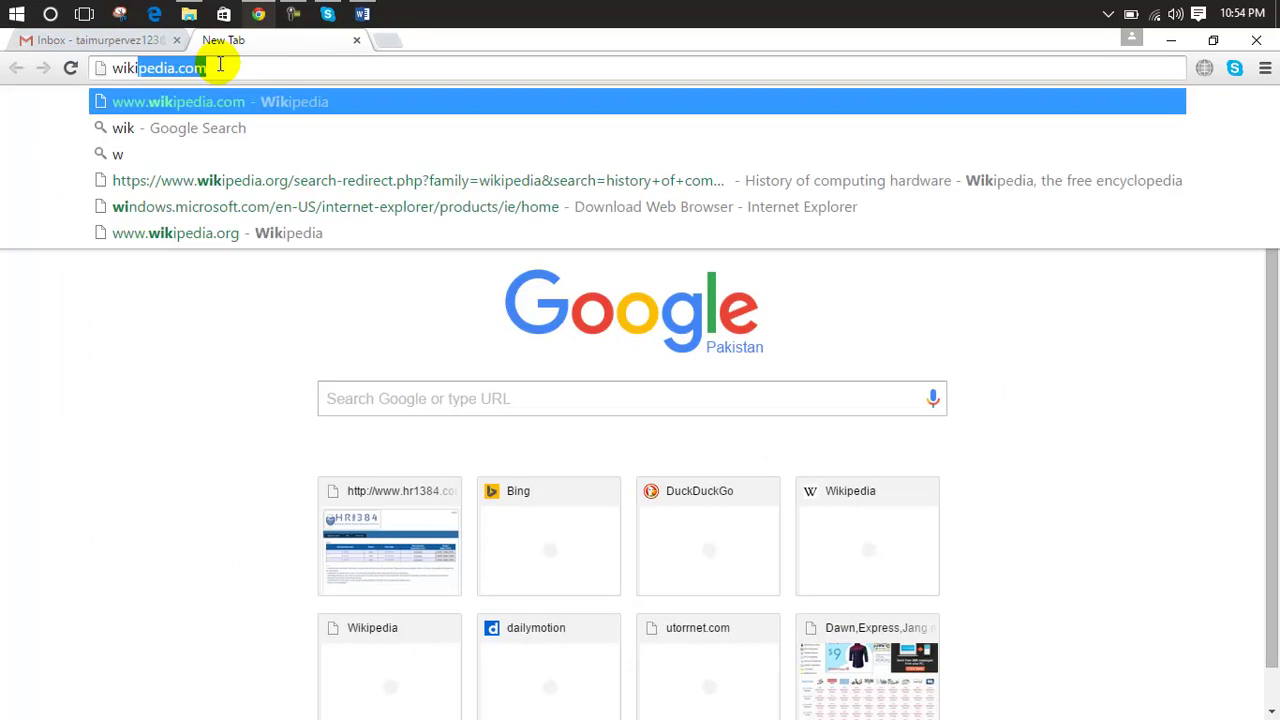
{"action": "key", "text": "Return"}
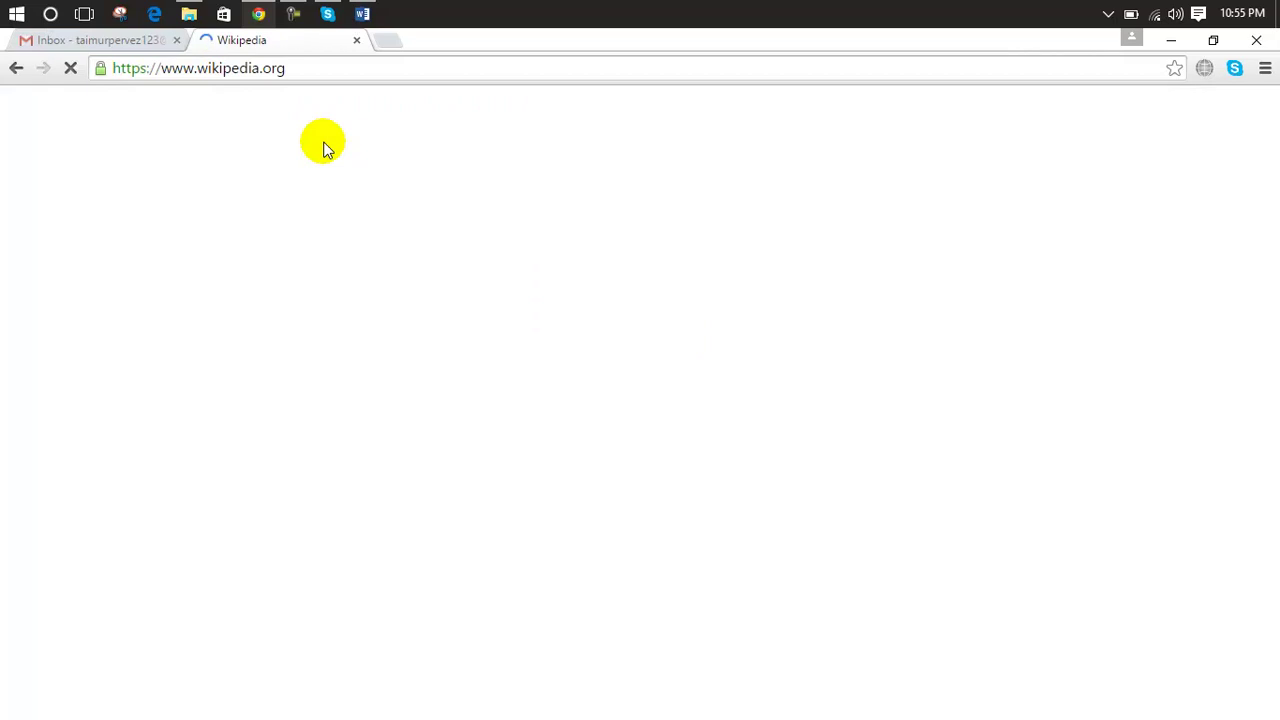
{"action": "left_click", "coordinate": [149, 40]}
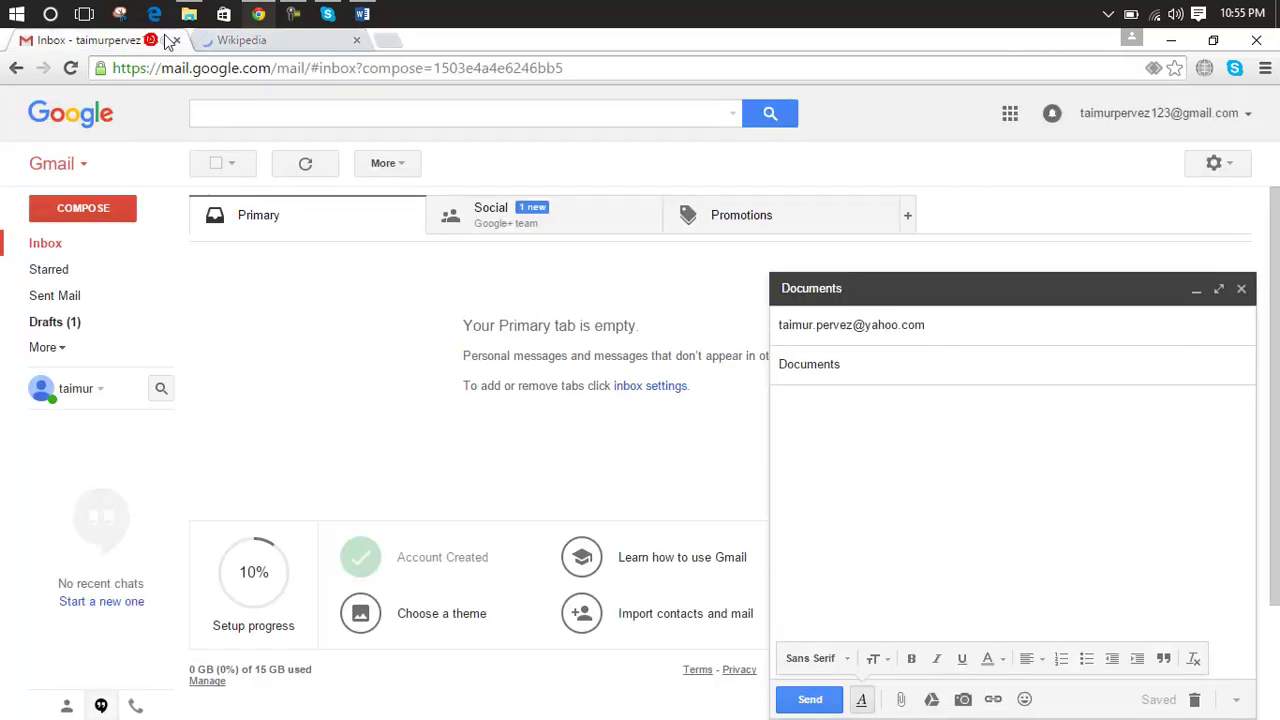
{"action": "left_click", "coordinate": [258, 40]}
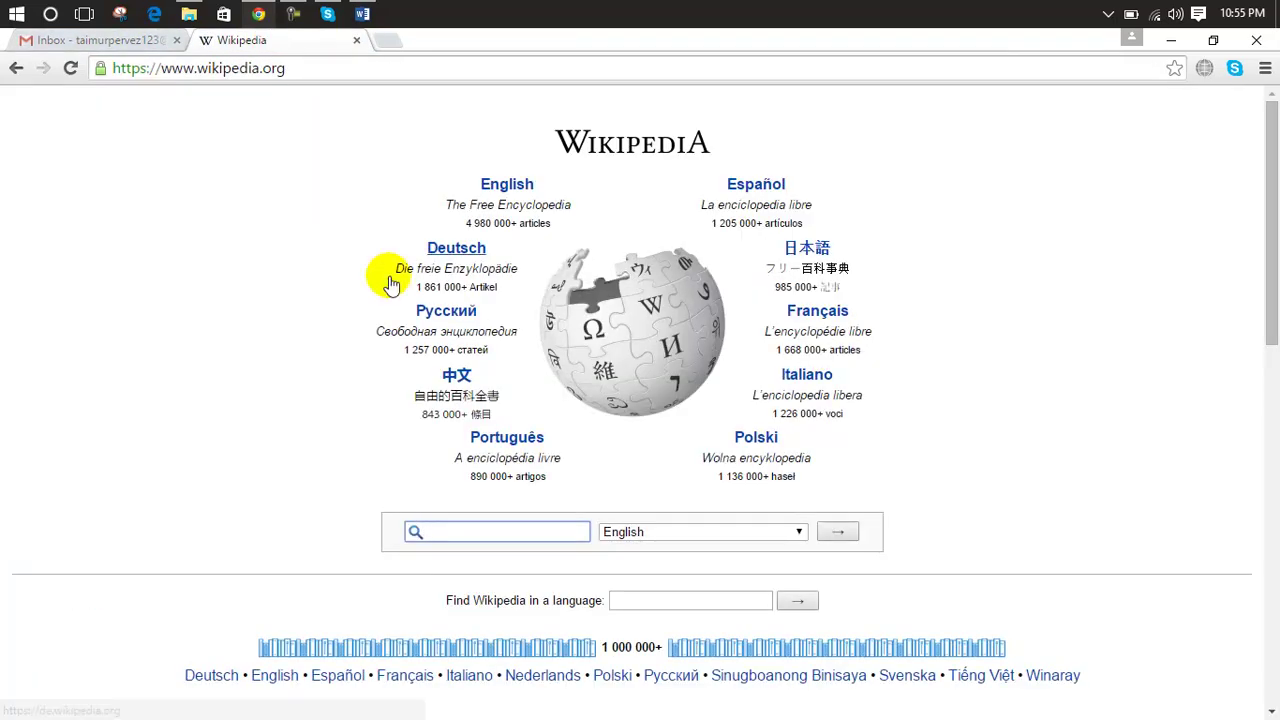
Step: Open English Wikipedia and select the John Lloyd Waddy featured-article paragraph
{"action": "left_click", "coordinate": [507, 187]}
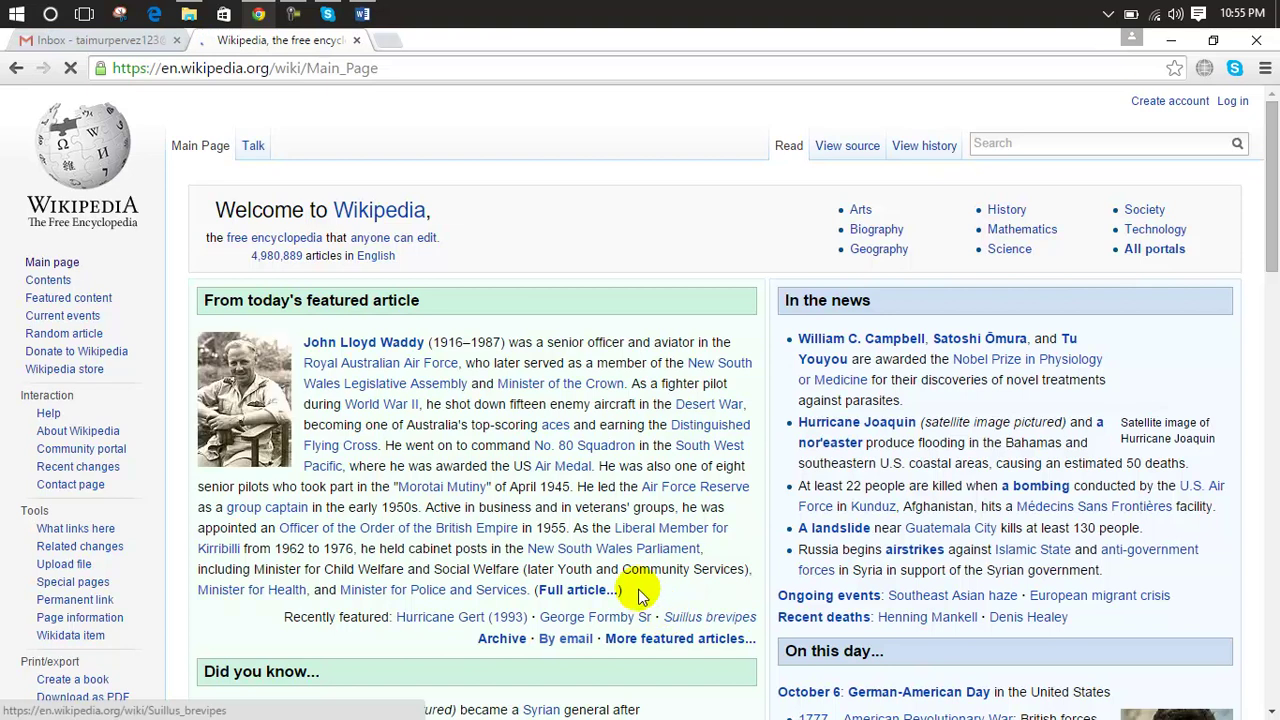
{"action": "left_click_drag", "start_coordinate": [624, 590], "coordinate": [304, 345]}
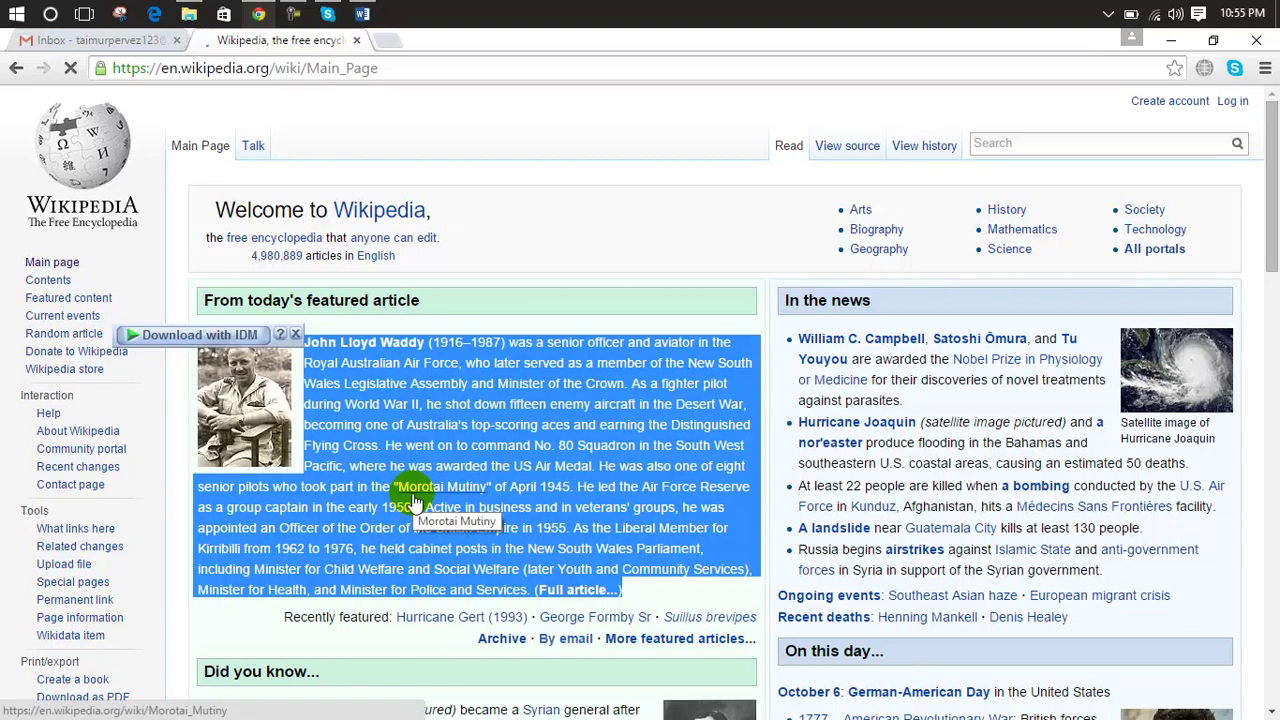
{"action": "left_click", "coordinate": [262, 13]}
Step: Paste the John Lloyd Waddy paragraph into the Documents message body and select it
{"action": "left_click", "coordinate": [262, 13]}
{"action": "left_click", "coordinate": [137, 39]}
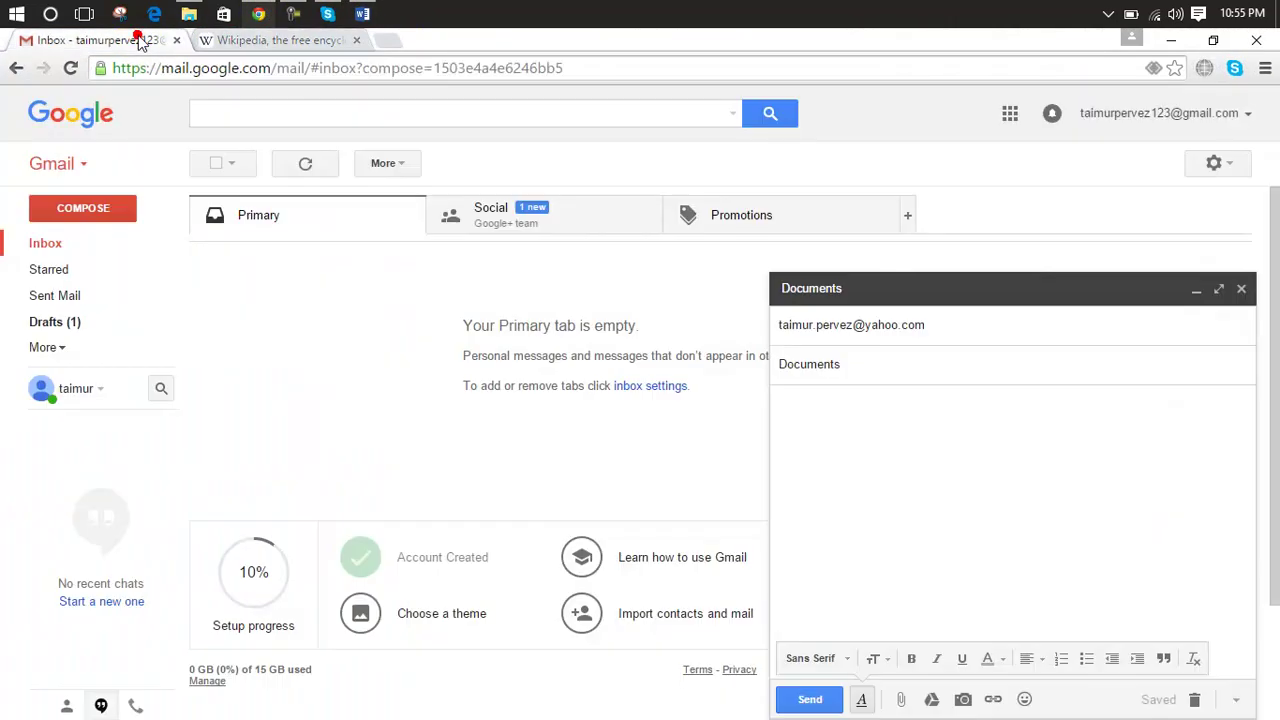
{"action": "left_click", "coordinate": [821, 413]}
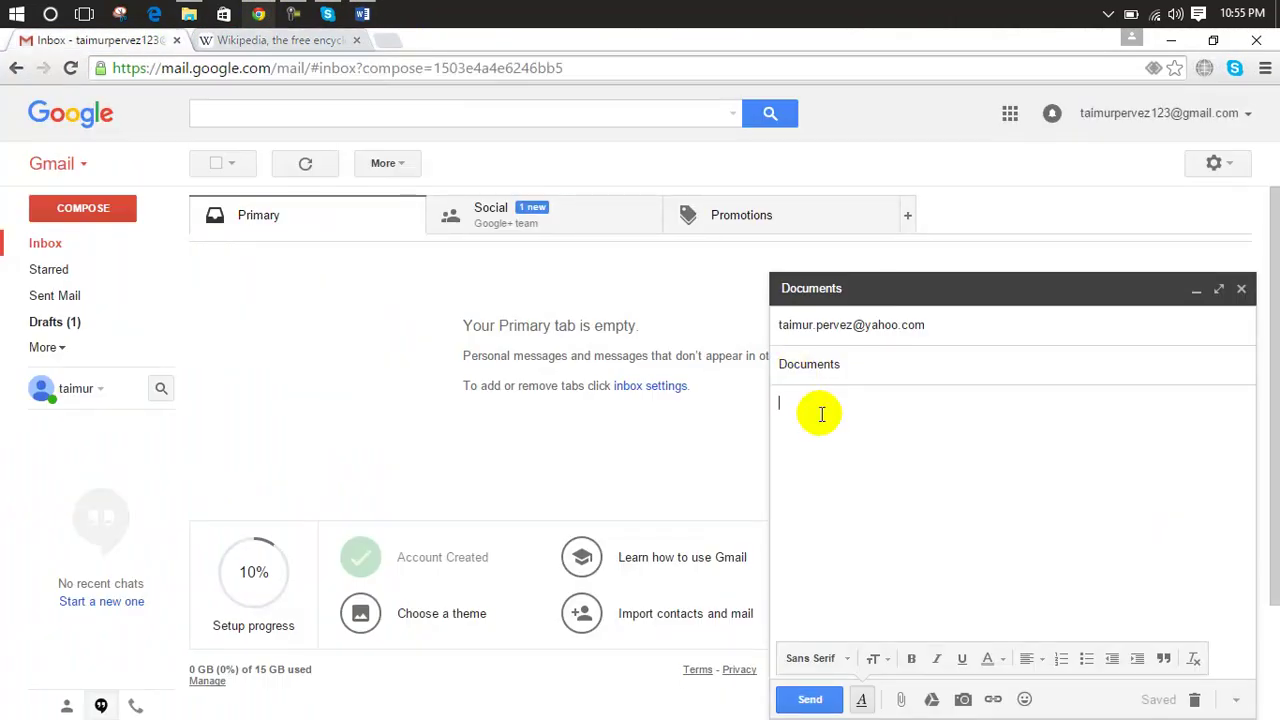
{"action": "key", "text": "ctrl+v"}
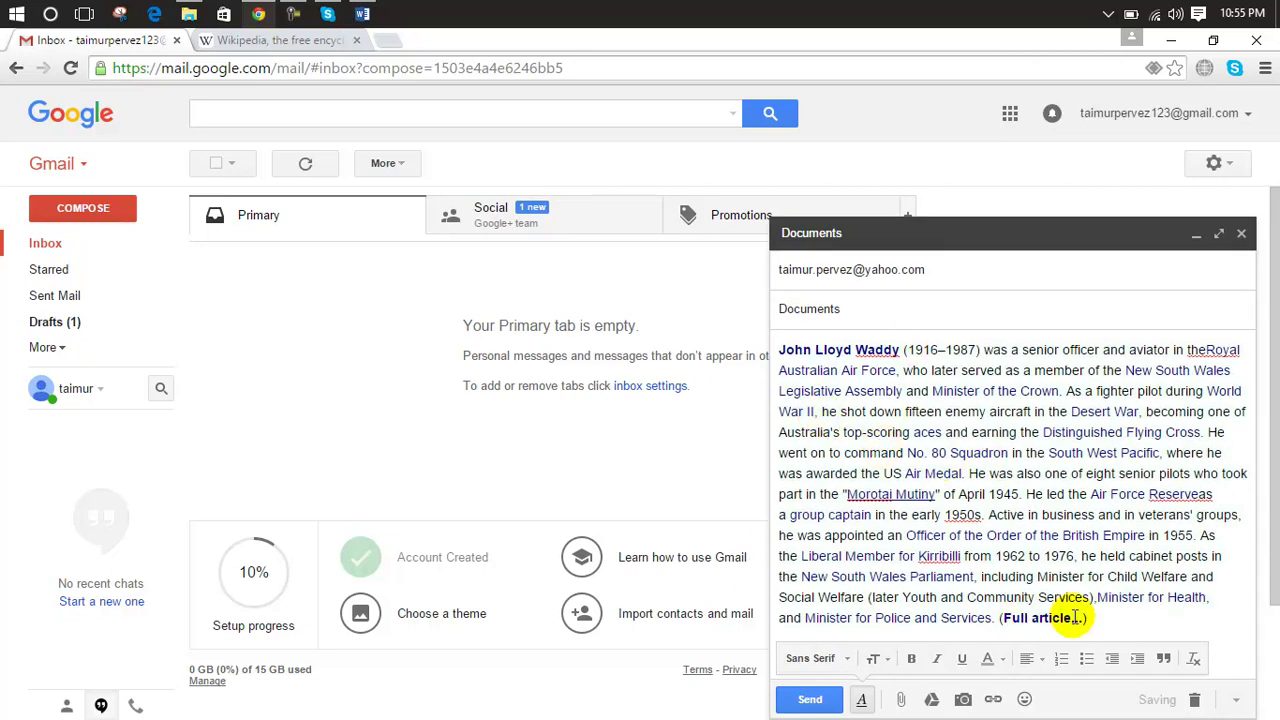
{"action": "left_click_drag", "start_coordinate": [1088, 618], "coordinate": [782, 348]}
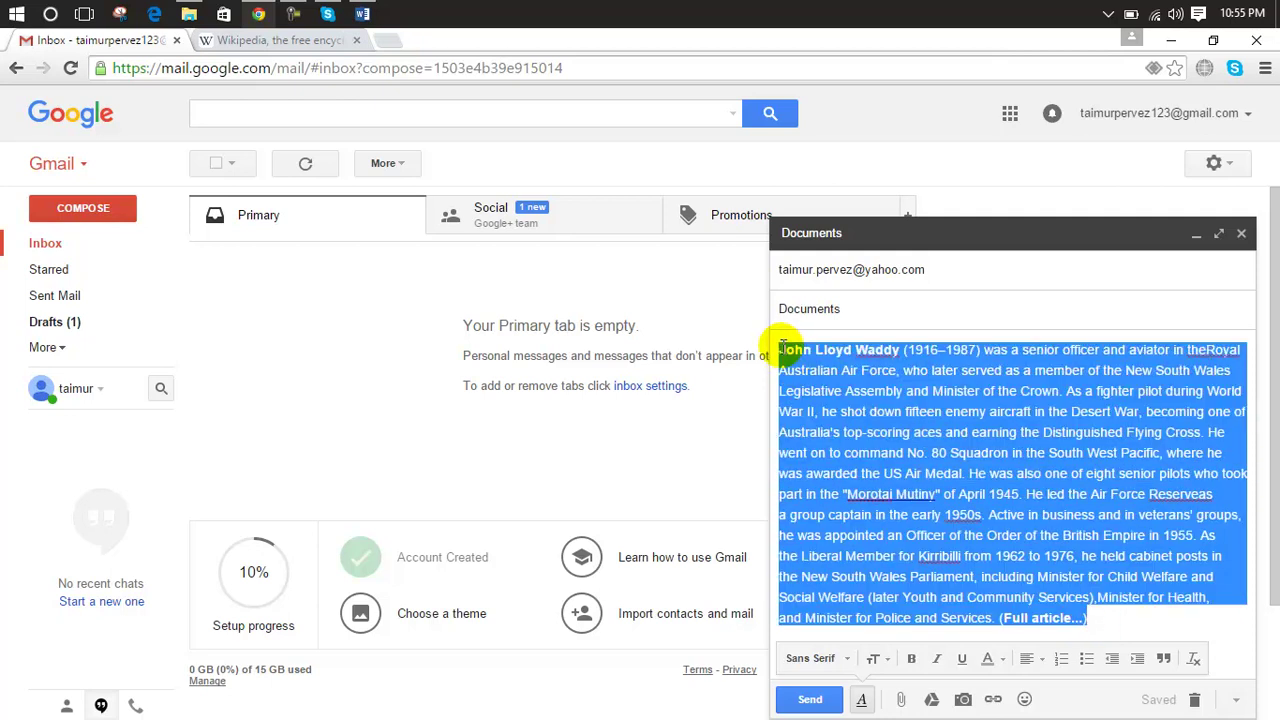
Step: Try bold, large and small sizes on the paragraph, leaving it unbolded at normal size
{"action": "left_click", "coordinate": [910, 657]}
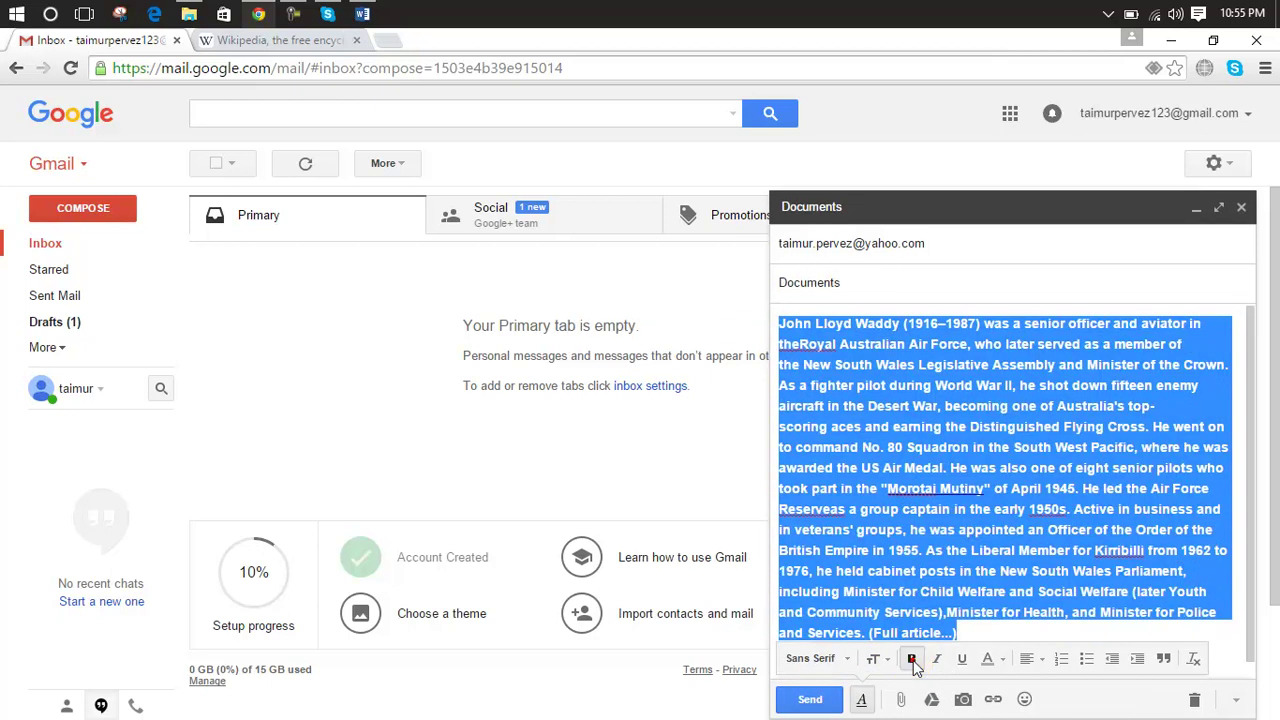
{"action": "left_click", "coordinate": [911, 658]}
{"action": "left_click", "coordinate": [874, 658]}
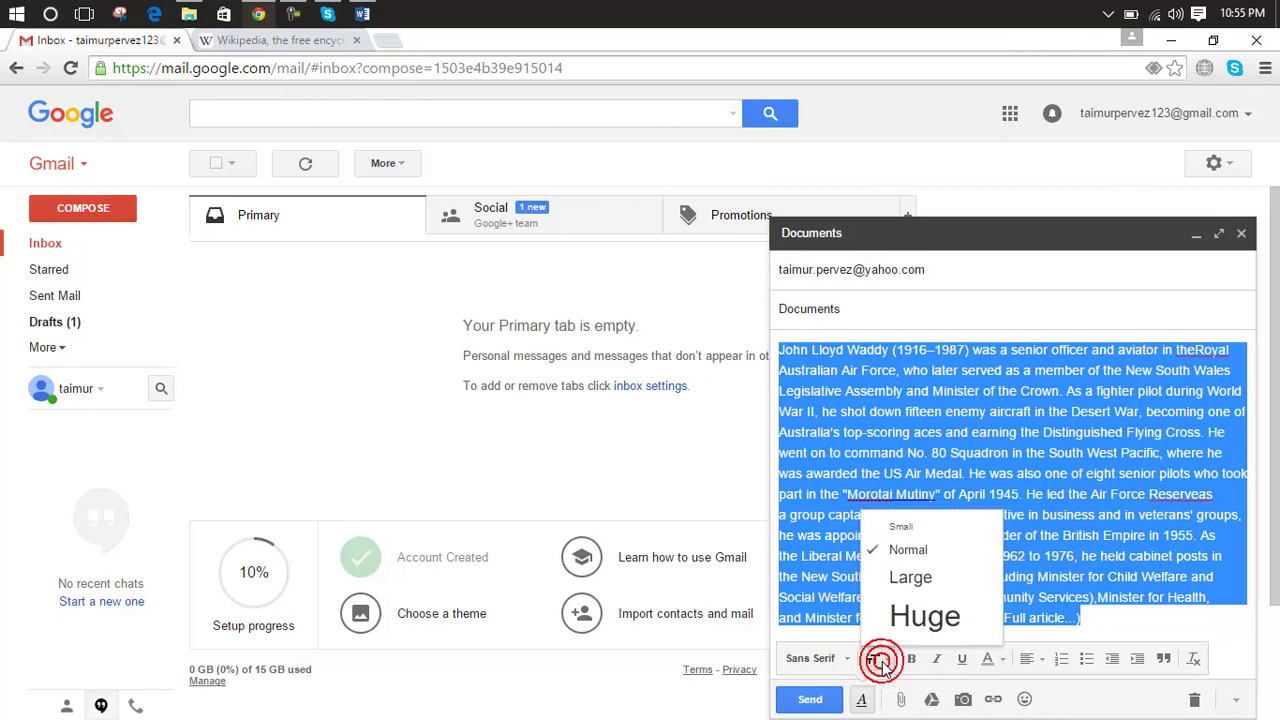
{"action": "left_click", "coordinate": [911, 579]}
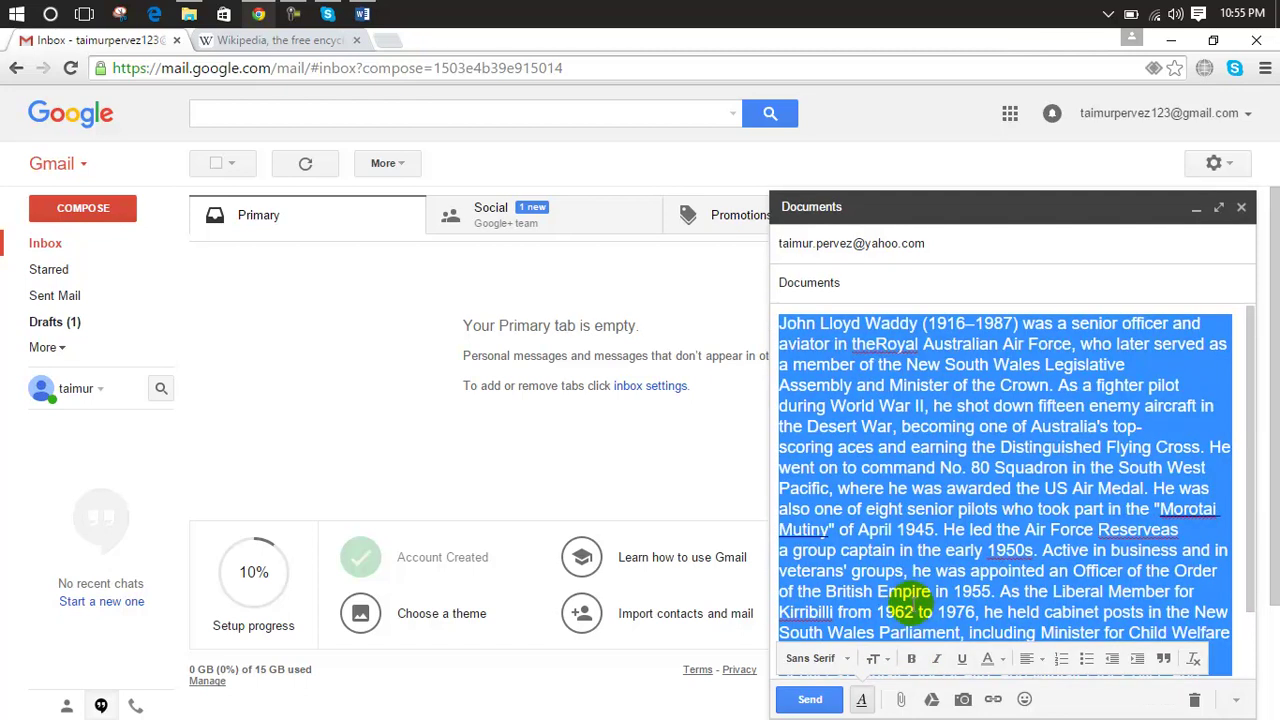
{"action": "left_click", "coordinate": [874, 658]}
{"action": "left_click", "coordinate": [901, 527]}
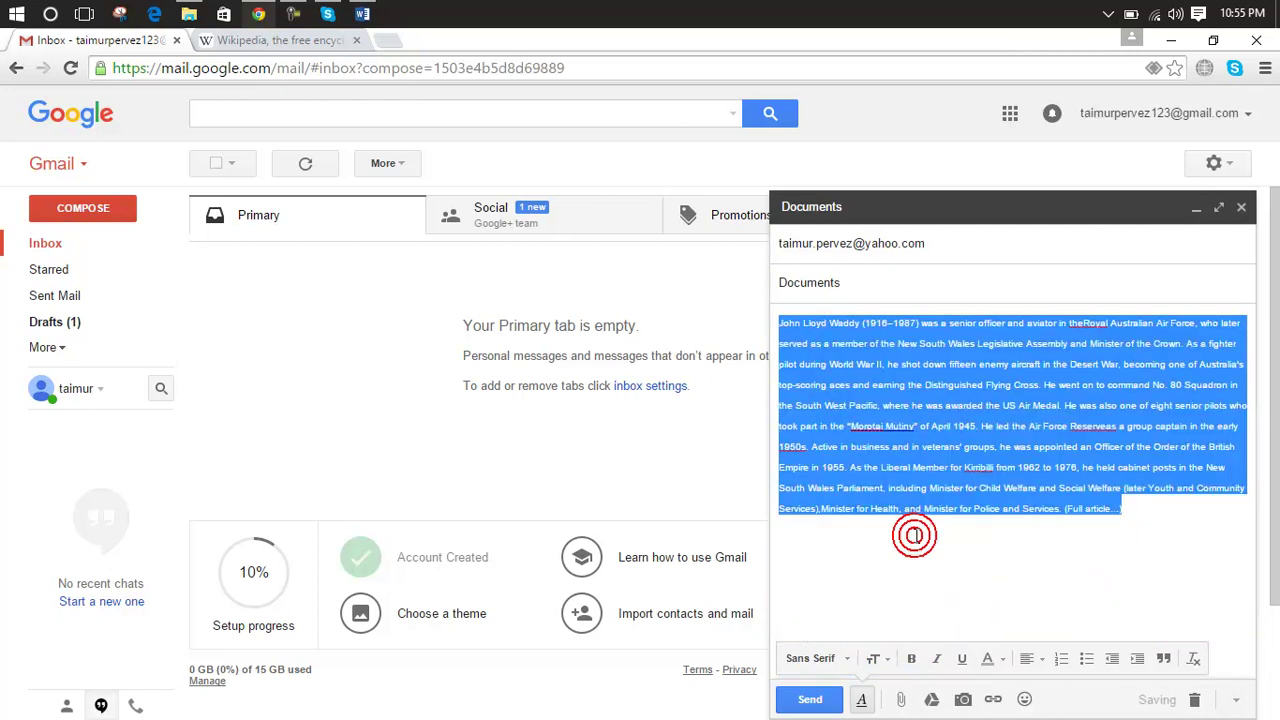
{"action": "left_click", "coordinate": [889, 658]}
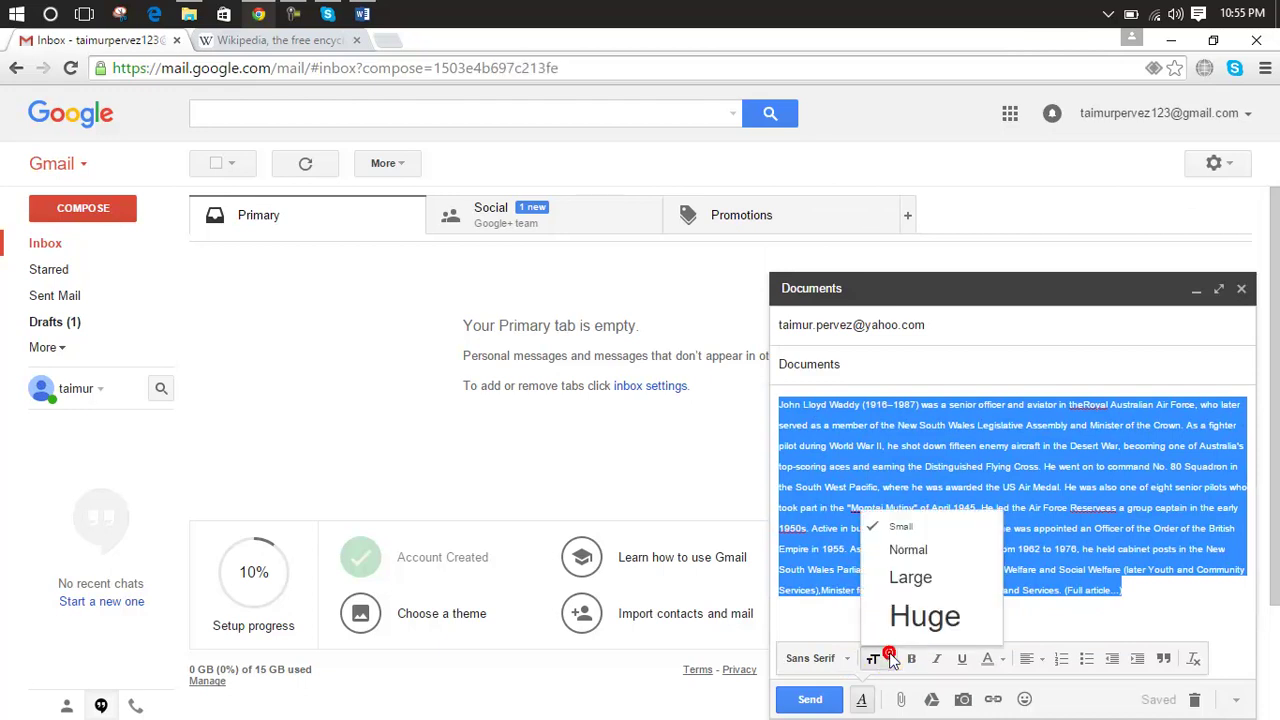
{"action": "left_click", "coordinate": [907, 555]}
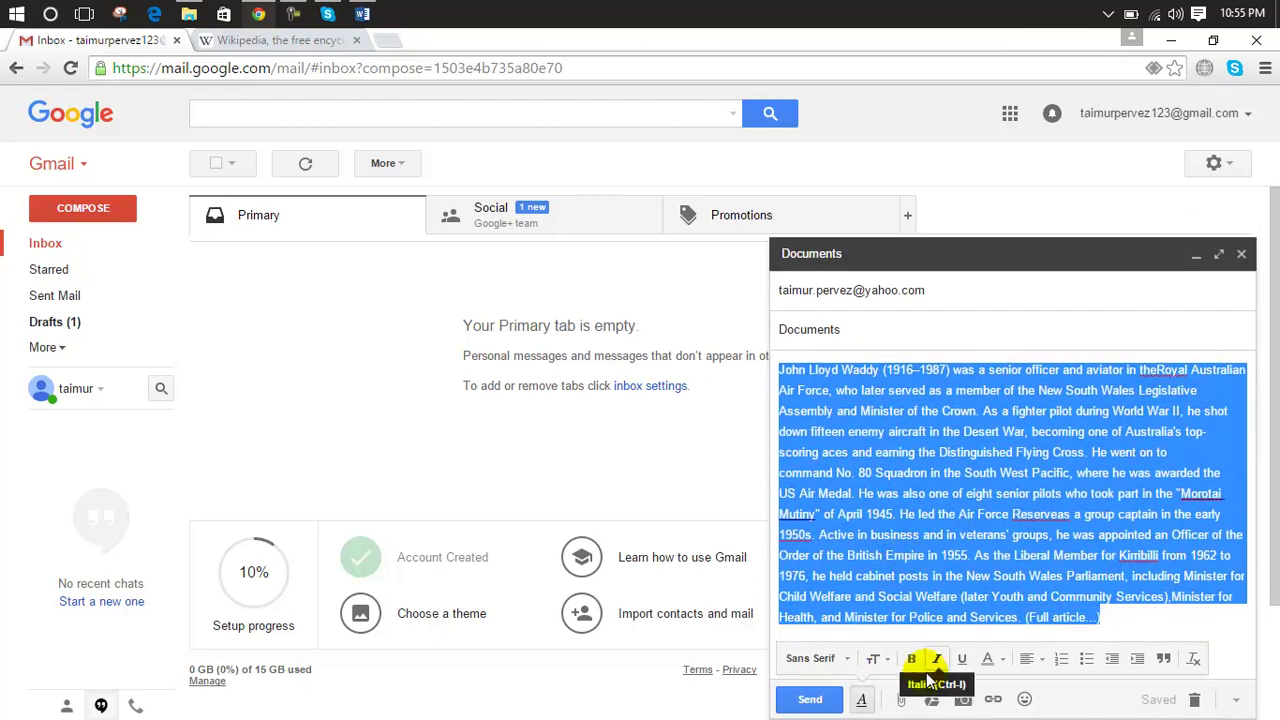
{"action": "left_click", "coordinate": [849, 662]}
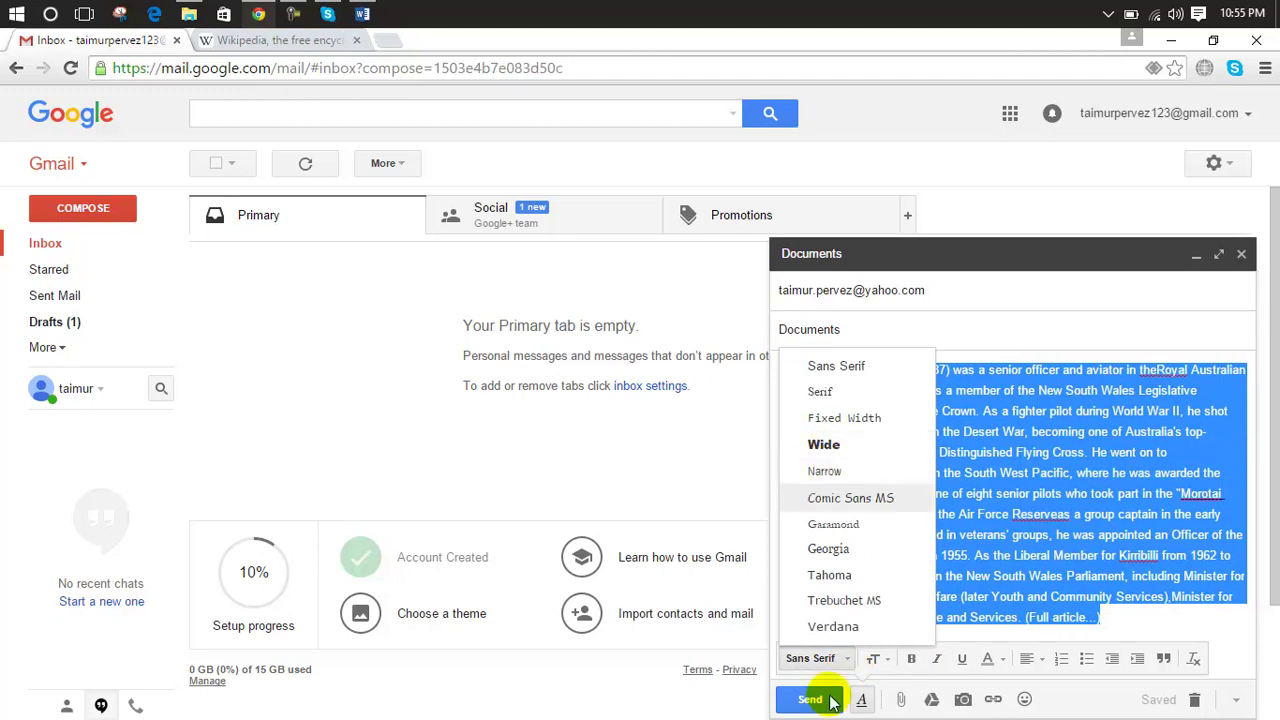
{"action": "left_click", "coordinate": [1002, 660]}
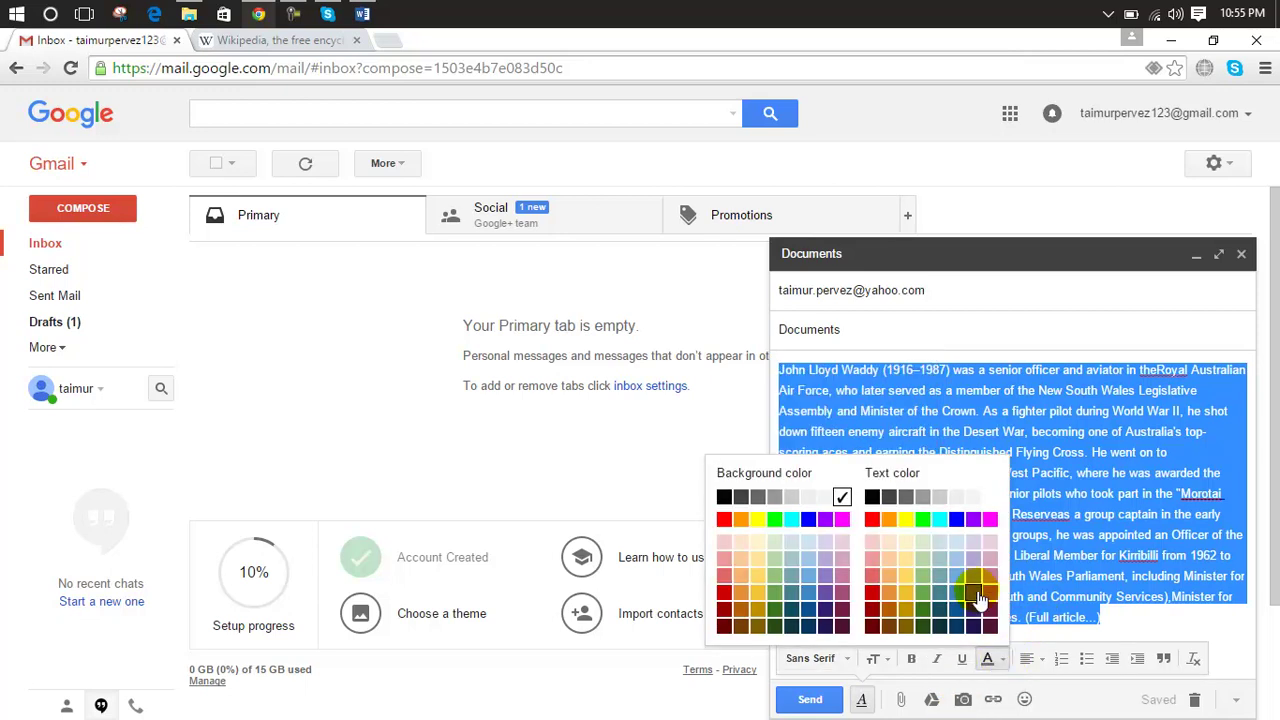
{"action": "left_click", "coordinate": [985, 660]}
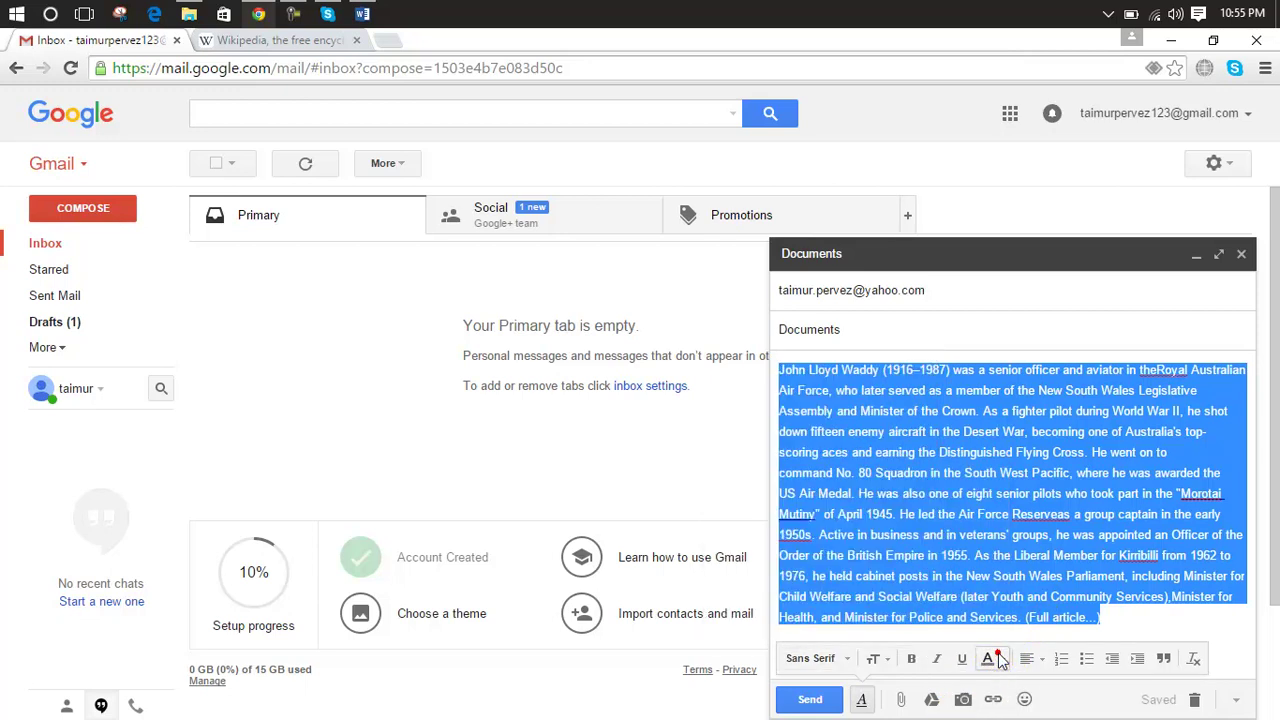
Step: Underline the paragraph and, after trying centre alignment, align it left
{"action": "left_click", "coordinate": [962, 660]}
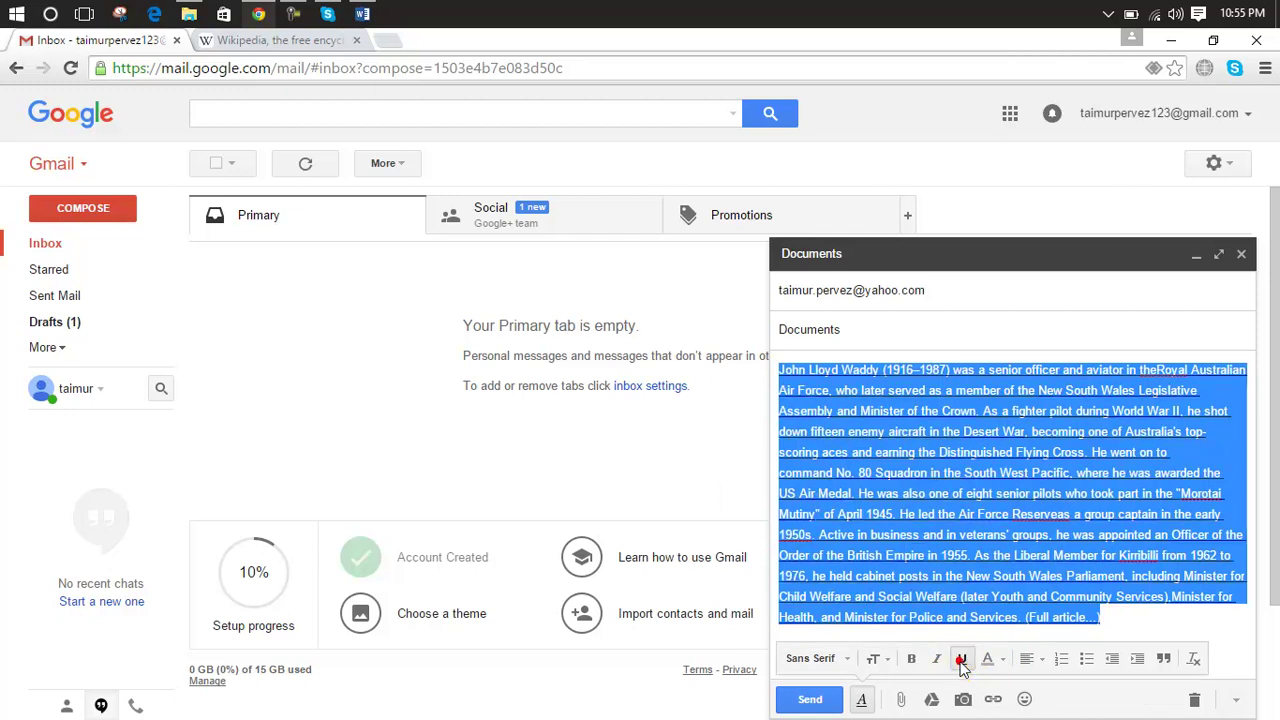
{"action": "left_click", "coordinate": [940, 662]}
{"action": "left_click", "coordinate": [940, 662]}
{"action": "left_click", "coordinate": [964, 660]}
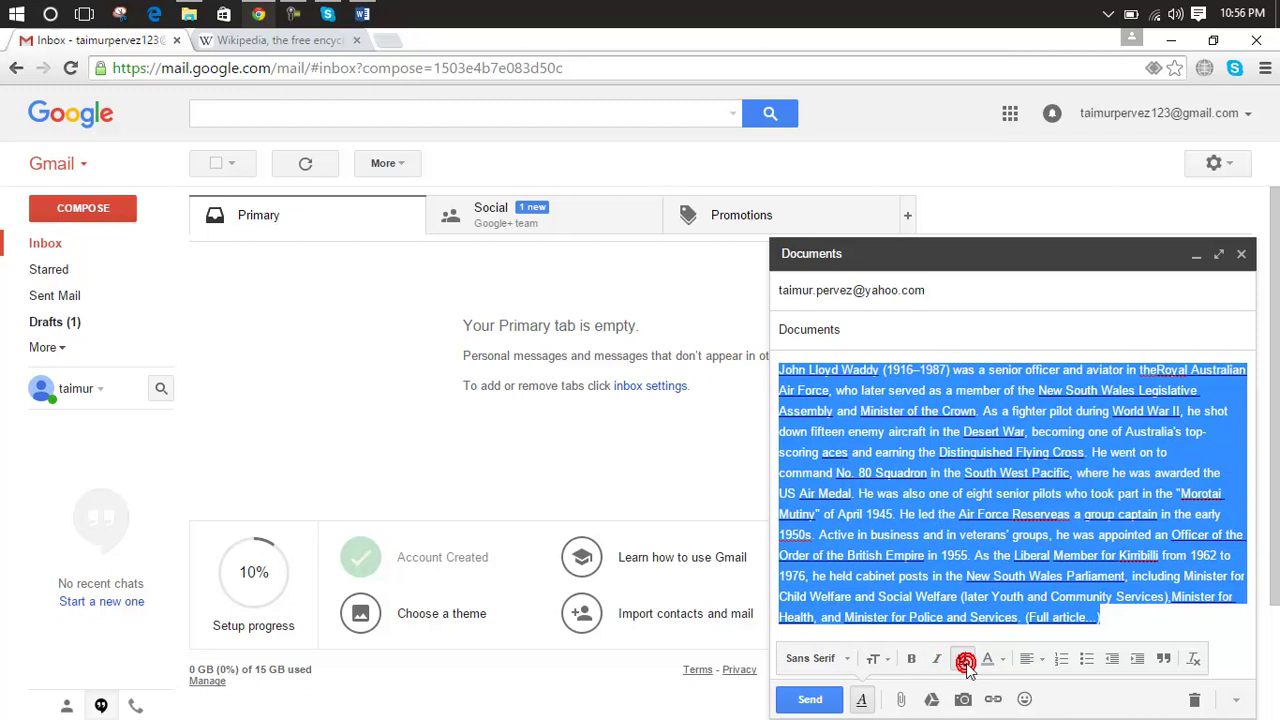
{"action": "left_click", "coordinate": [1040, 660]}
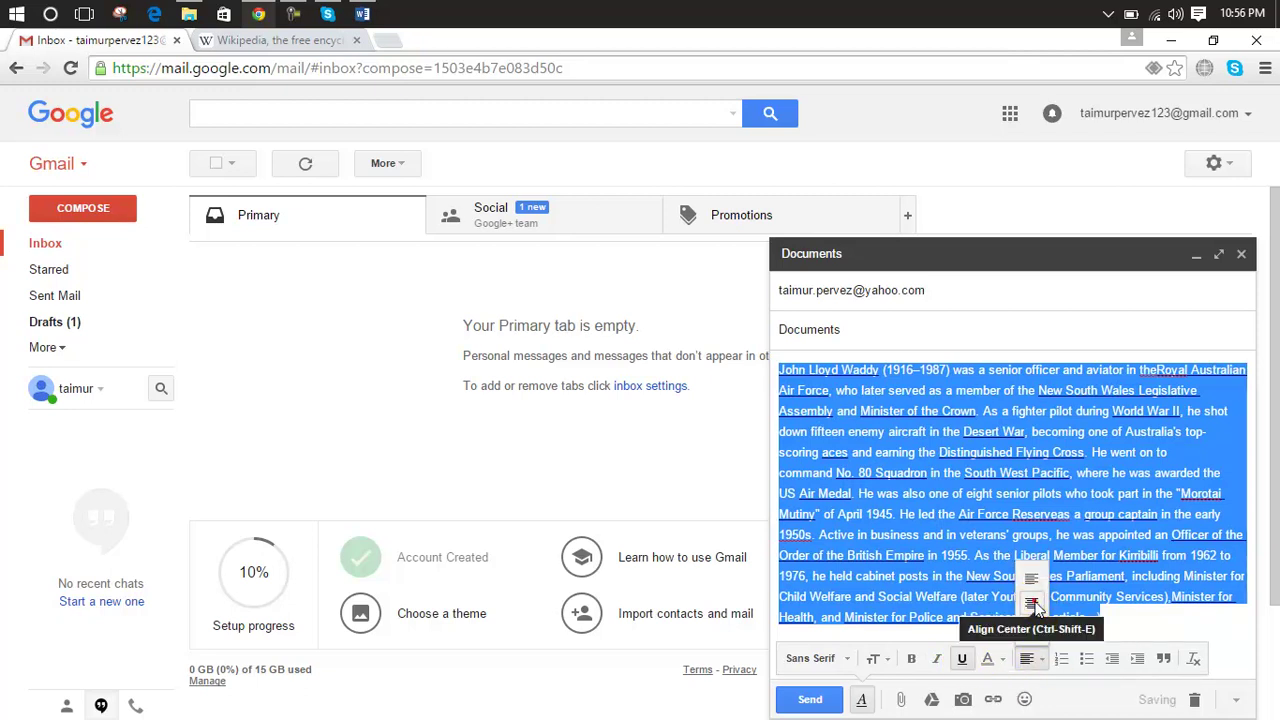
{"action": "left_click", "coordinate": [1031, 603]}
{"action": "left_click", "coordinate": [1040, 660]}
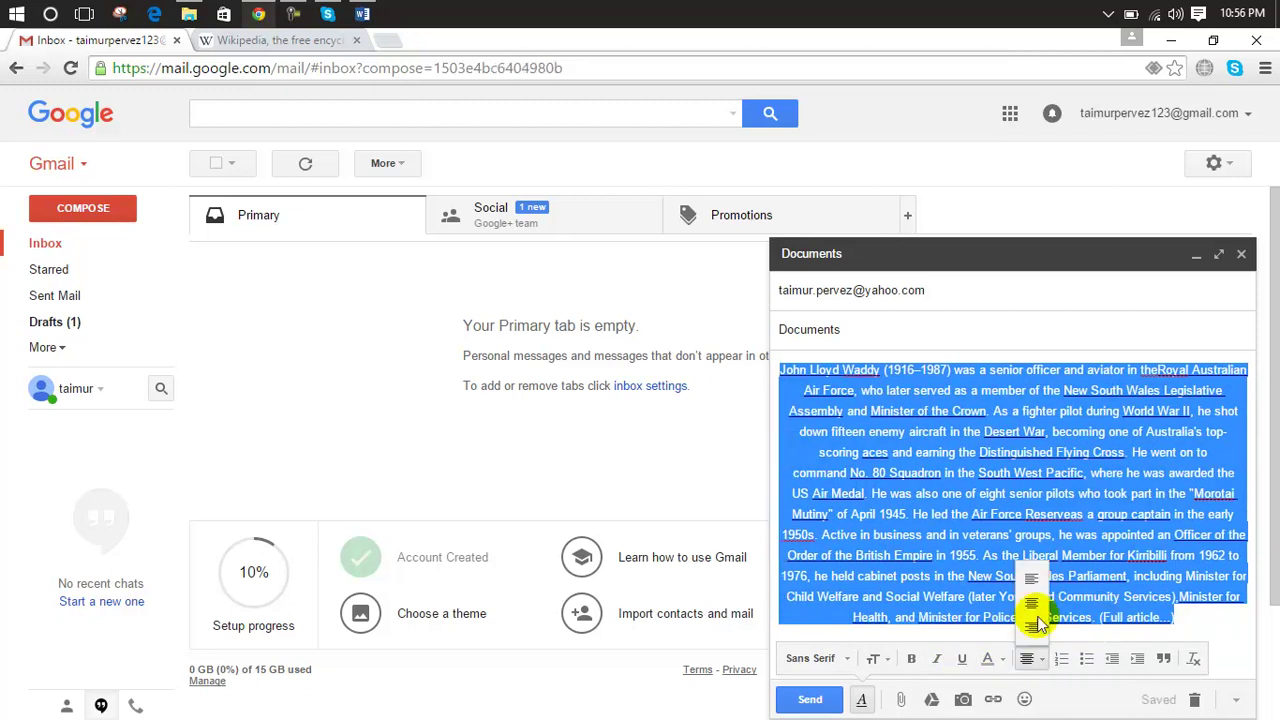
{"action": "left_click", "coordinate": [1031, 580]}
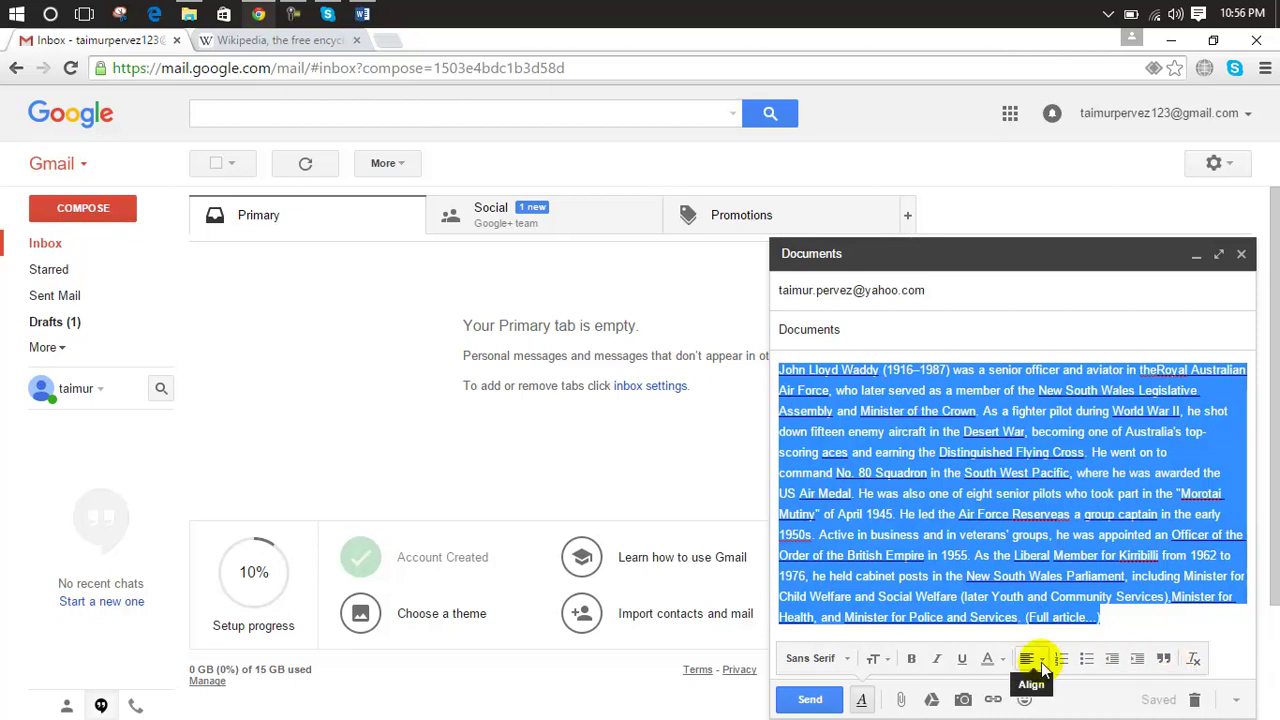
Step: Attach 7031975-tiger-hd-wallpapers.jpg to the Documents message
{"action": "left_click", "coordinate": [903, 701]}
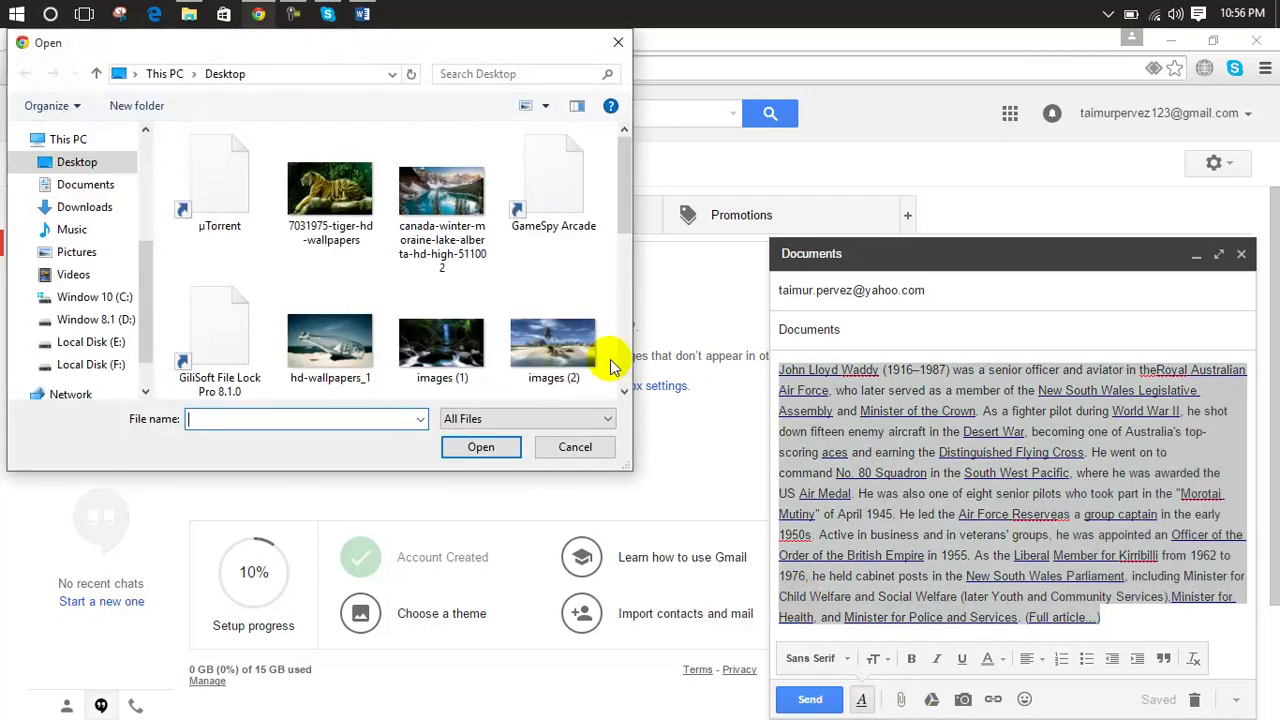
{"action": "left_click", "coordinate": [424, 208]}
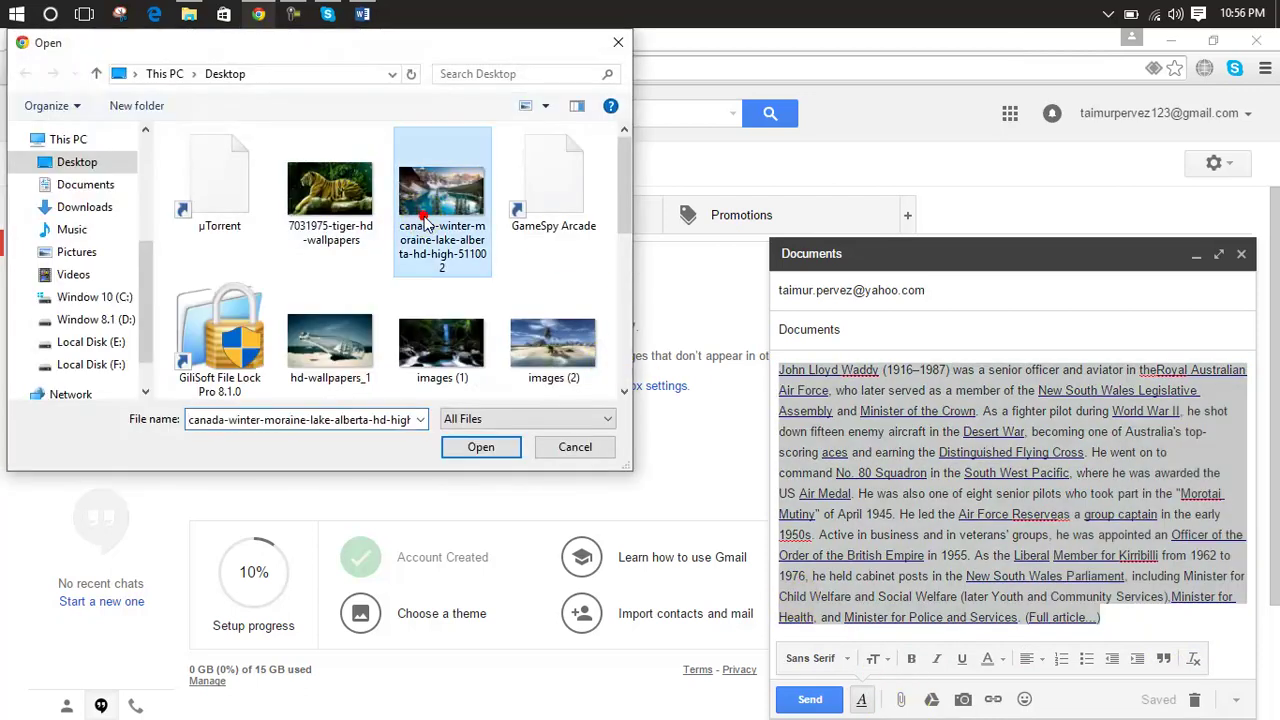
{"action": "left_click", "coordinate": [357, 193]}
{"action": "left_click", "coordinate": [498, 449]}
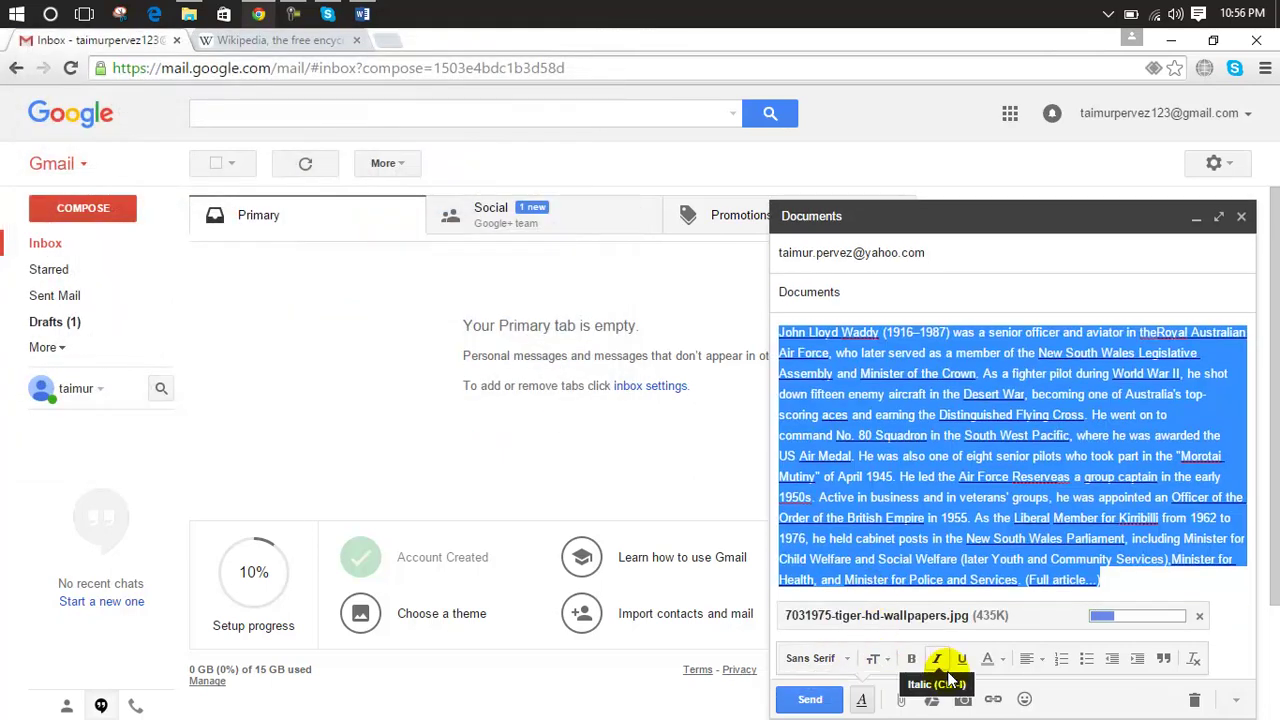
{"action": "left_click", "coordinate": [905, 700]}
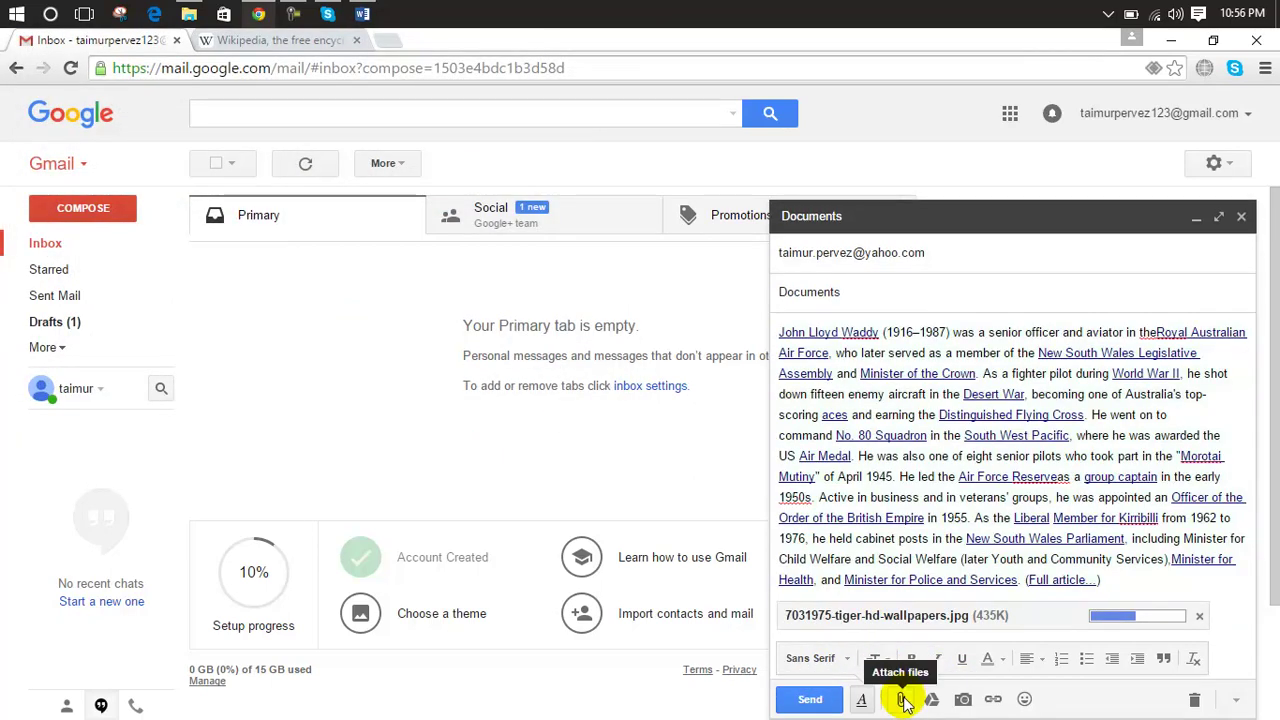
Step: Attach My CV.doc from the Downloads folder as a second attachment
{"action": "left_click", "coordinate": [900, 700]}
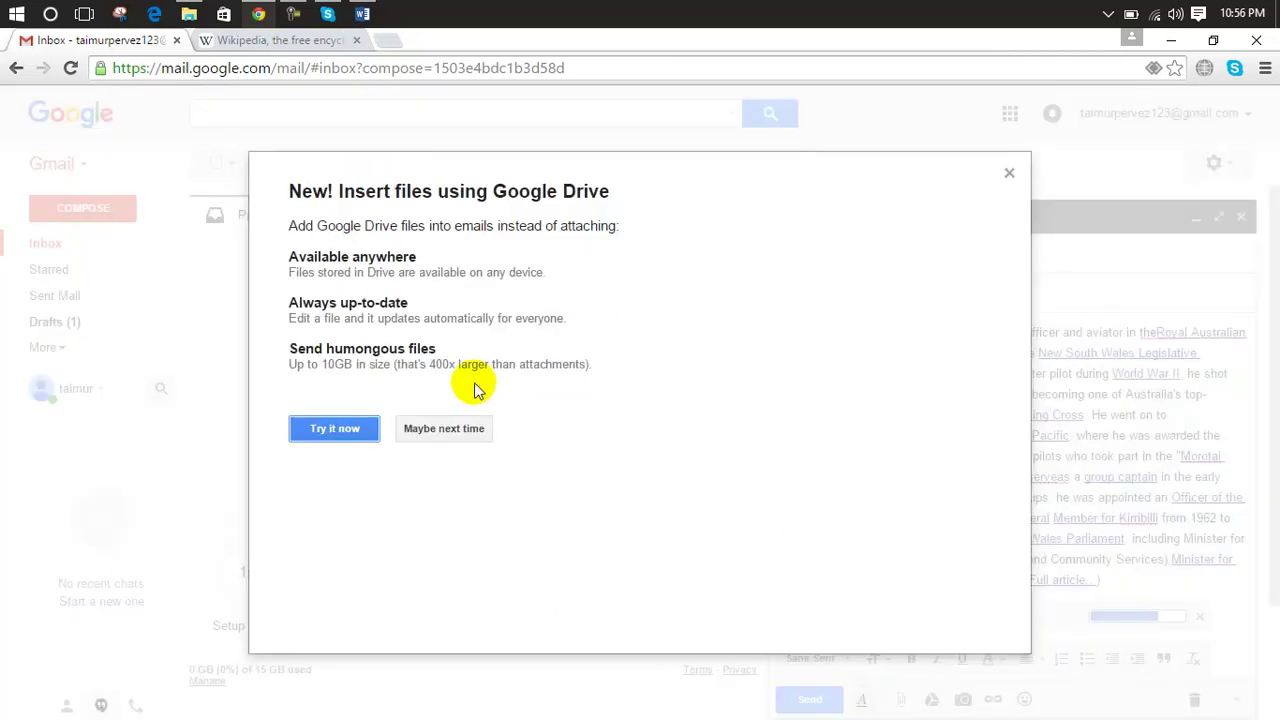
{"action": "left_click", "coordinate": [1010, 176]}
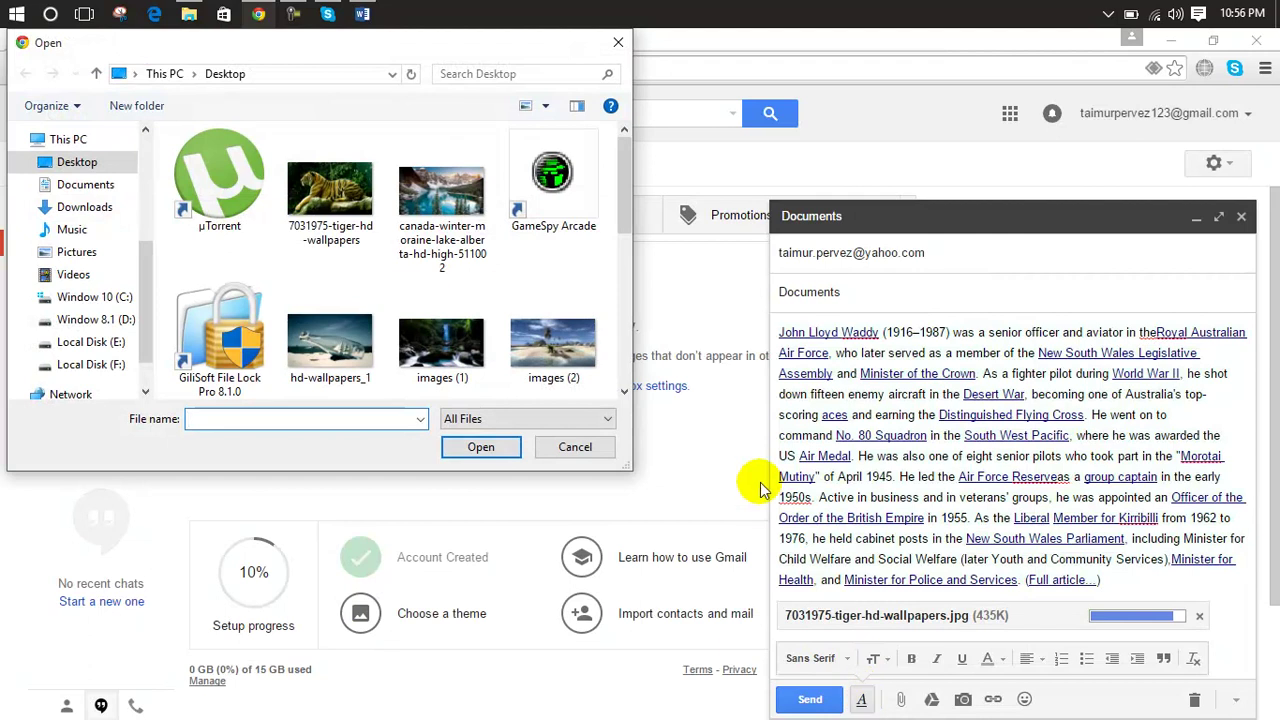
{"action": "left_click", "coordinate": [618, 42]}
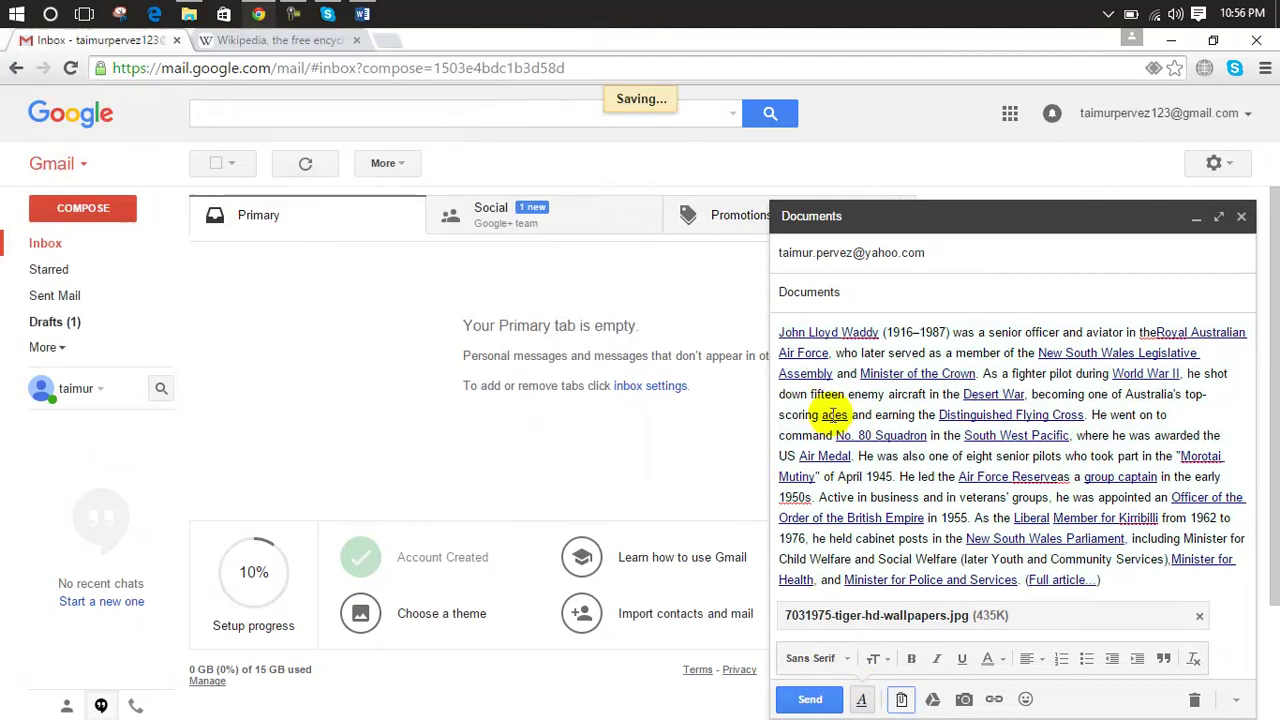
{"action": "left_click", "coordinate": [902, 700]}
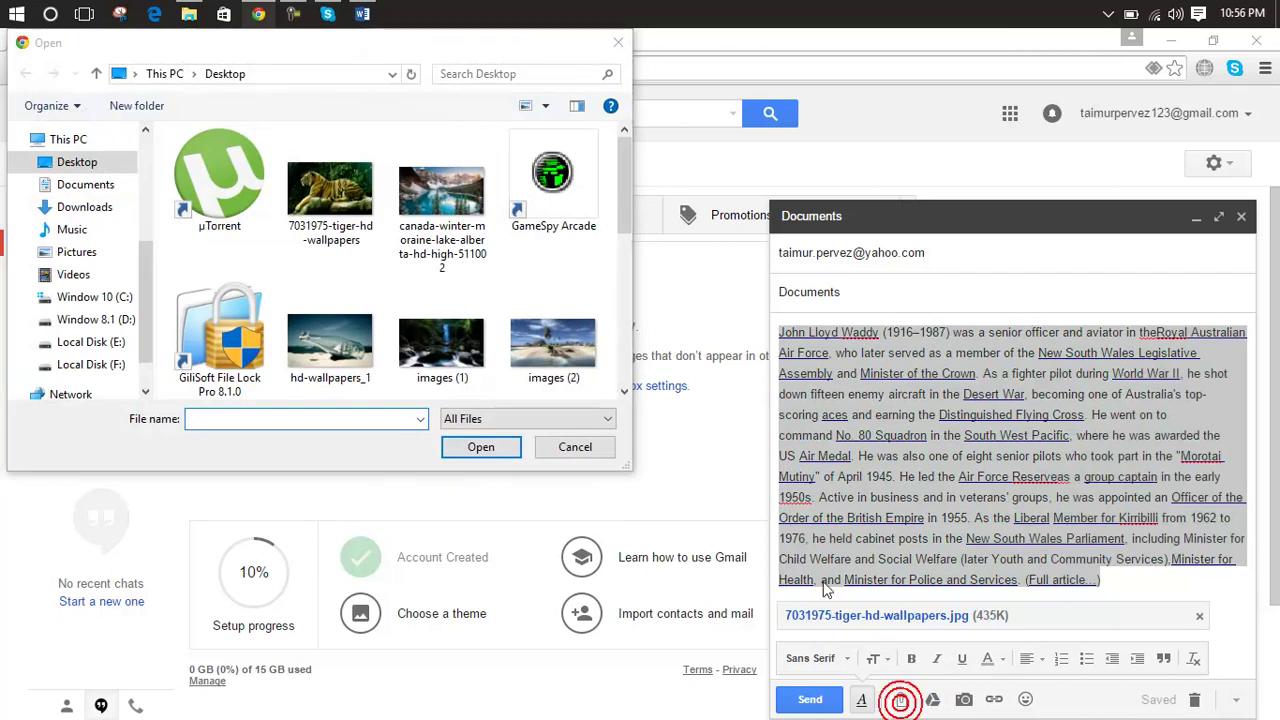
{"action": "left_click", "coordinate": [100, 186]}
{"action": "left_click", "coordinate": [100, 207]}
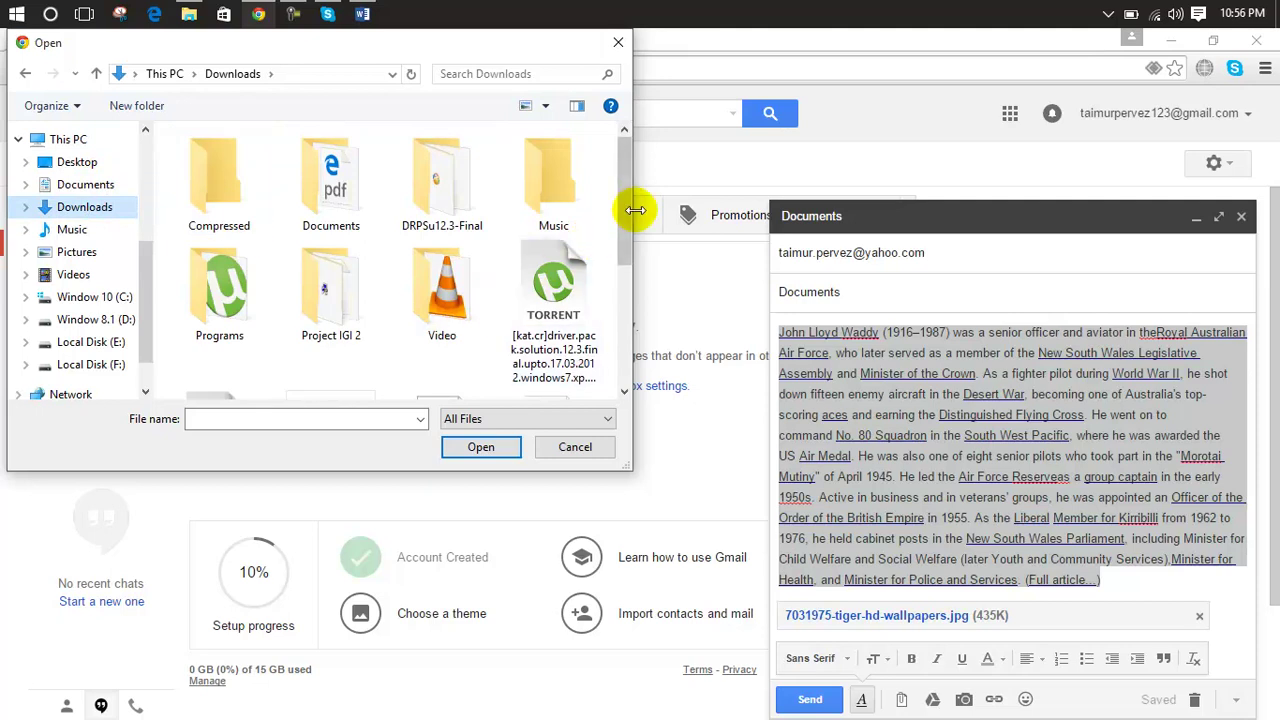
{"action": "left_click_drag", "start_coordinate": [625, 213], "coordinate": [586, 314]}
{"action": "double_click", "coordinate": [434, 236]}
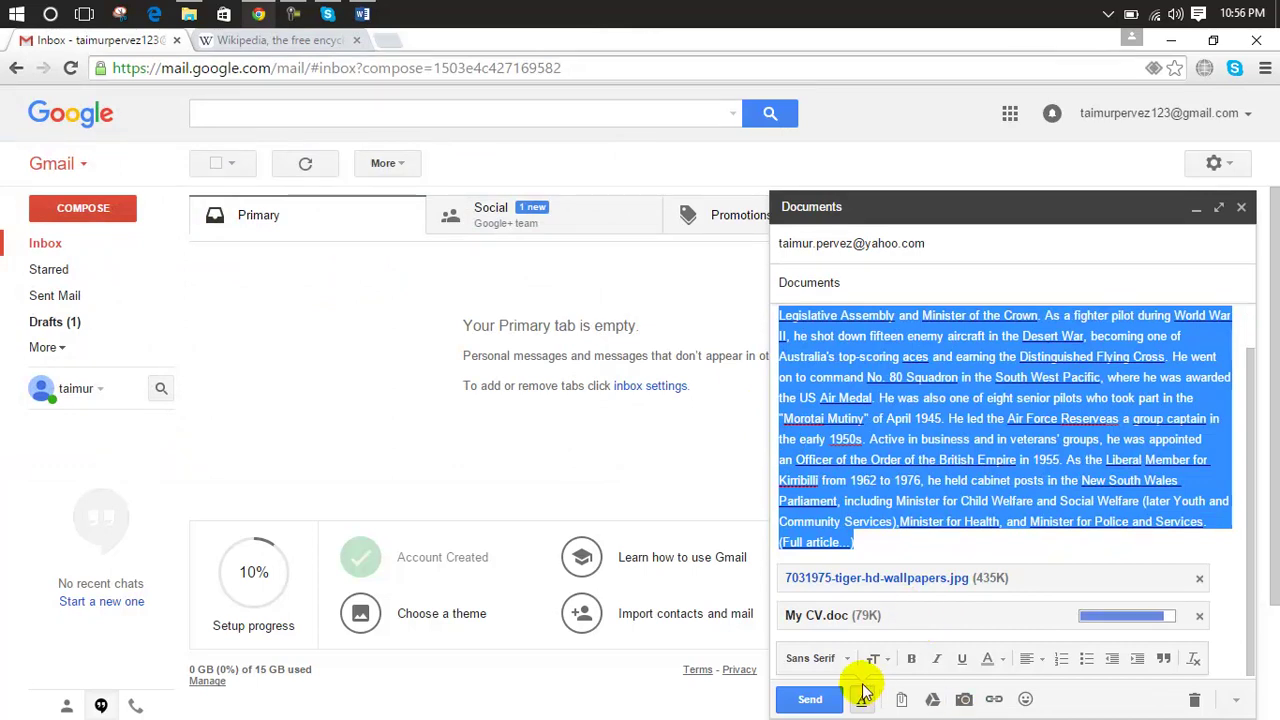
Step: Send the Documents message and open it from Sent Mail
{"action": "left_click", "coordinate": [810, 700]}
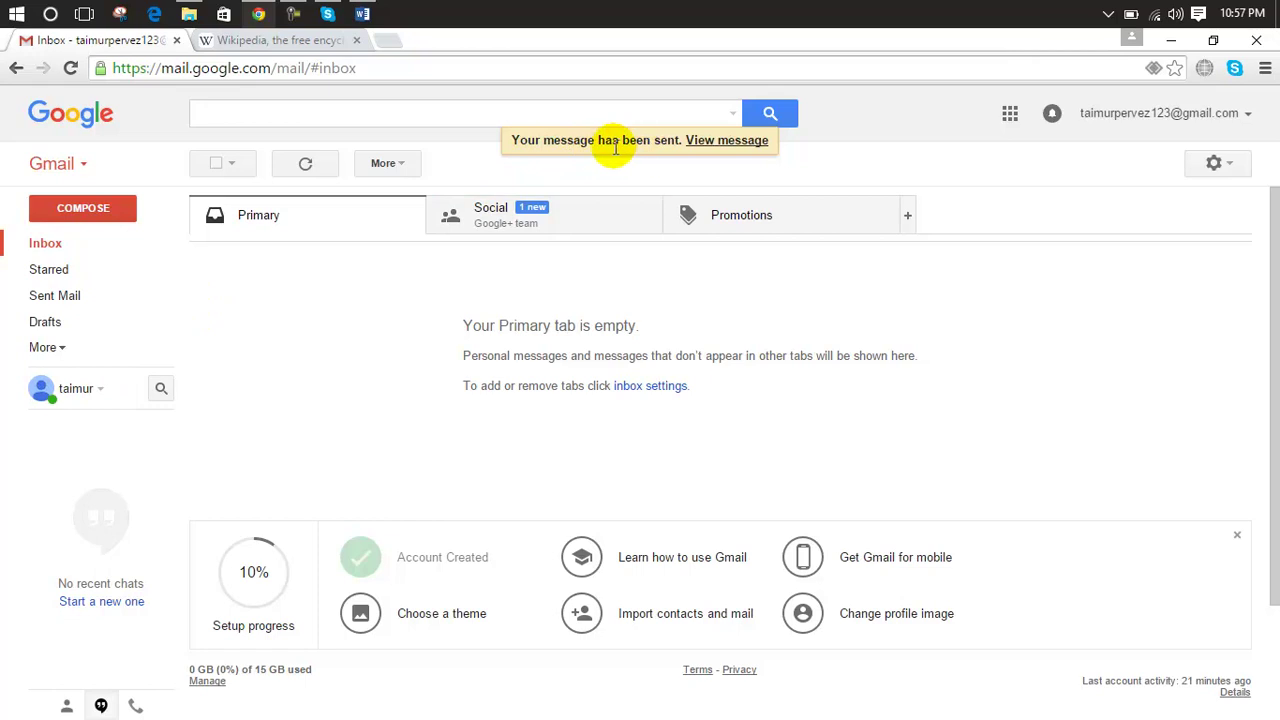
{"action": "left_click", "coordinate": [67, 300]}
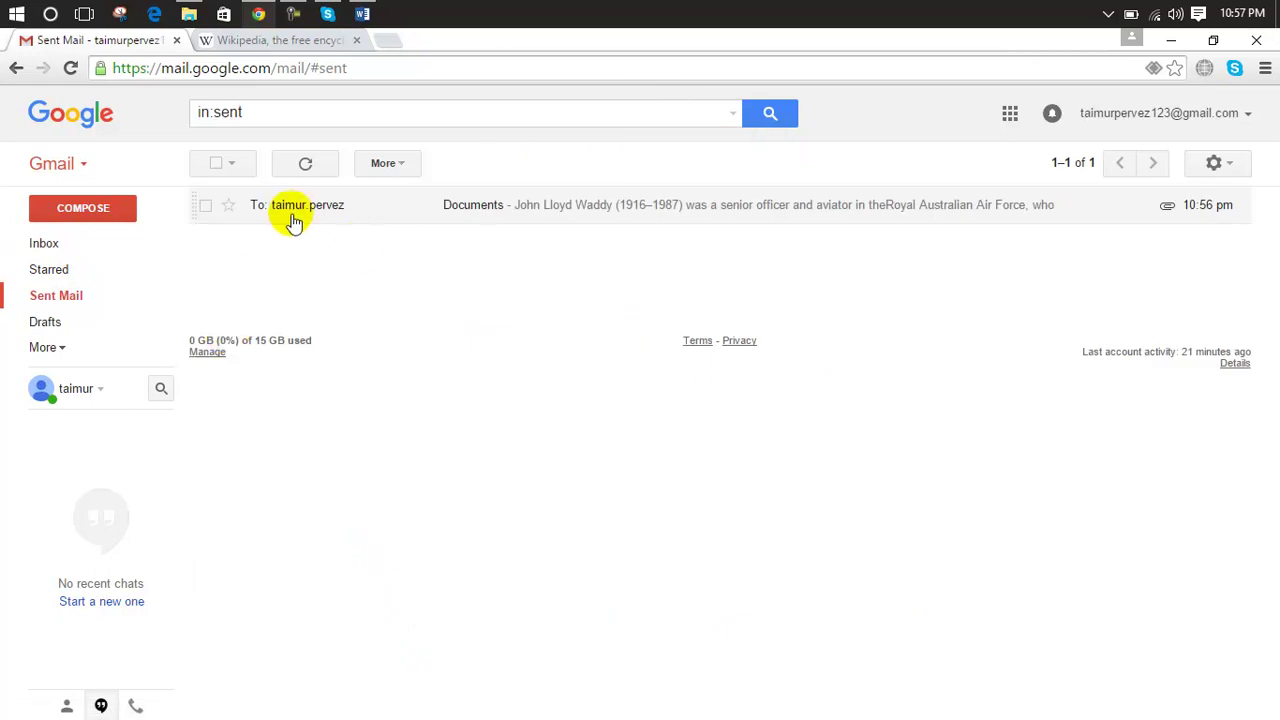
{"action": "left_click", "coordinate": [374, 203]}
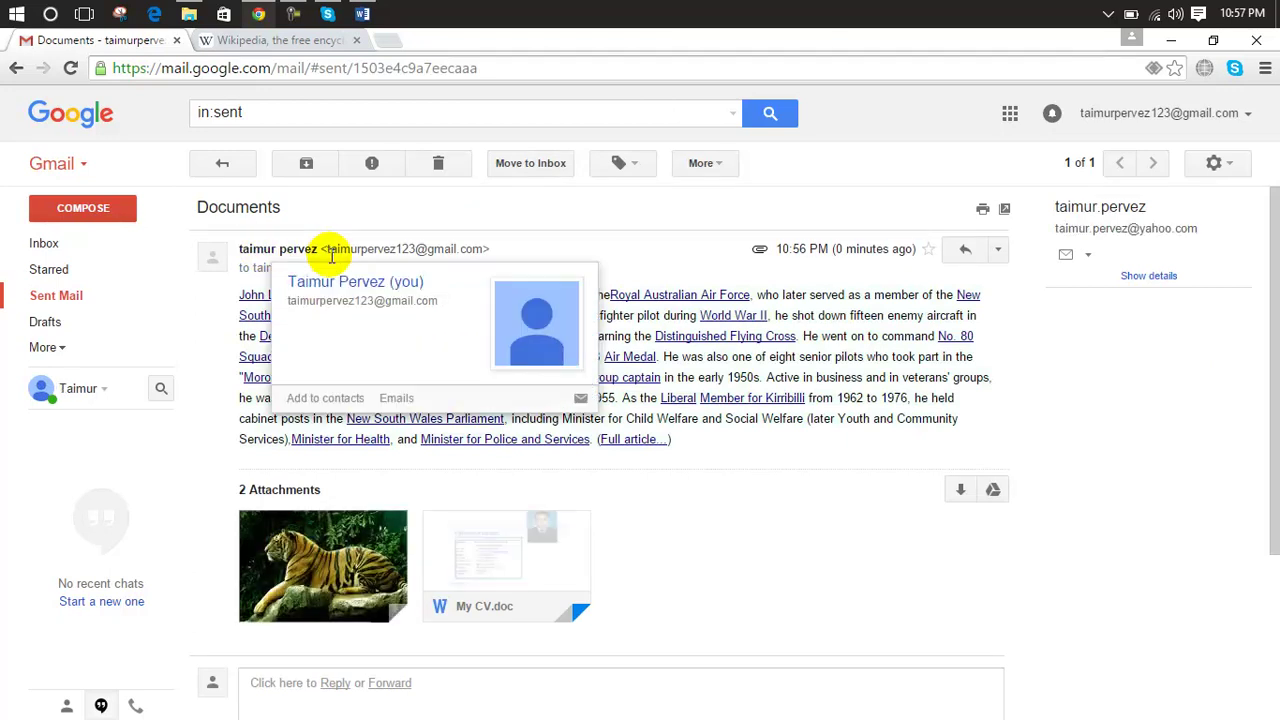
Step: Check that Drafts is empty, then return to Sent Mail
{"action": "mouse_move", "coordinate": [486, 575]}
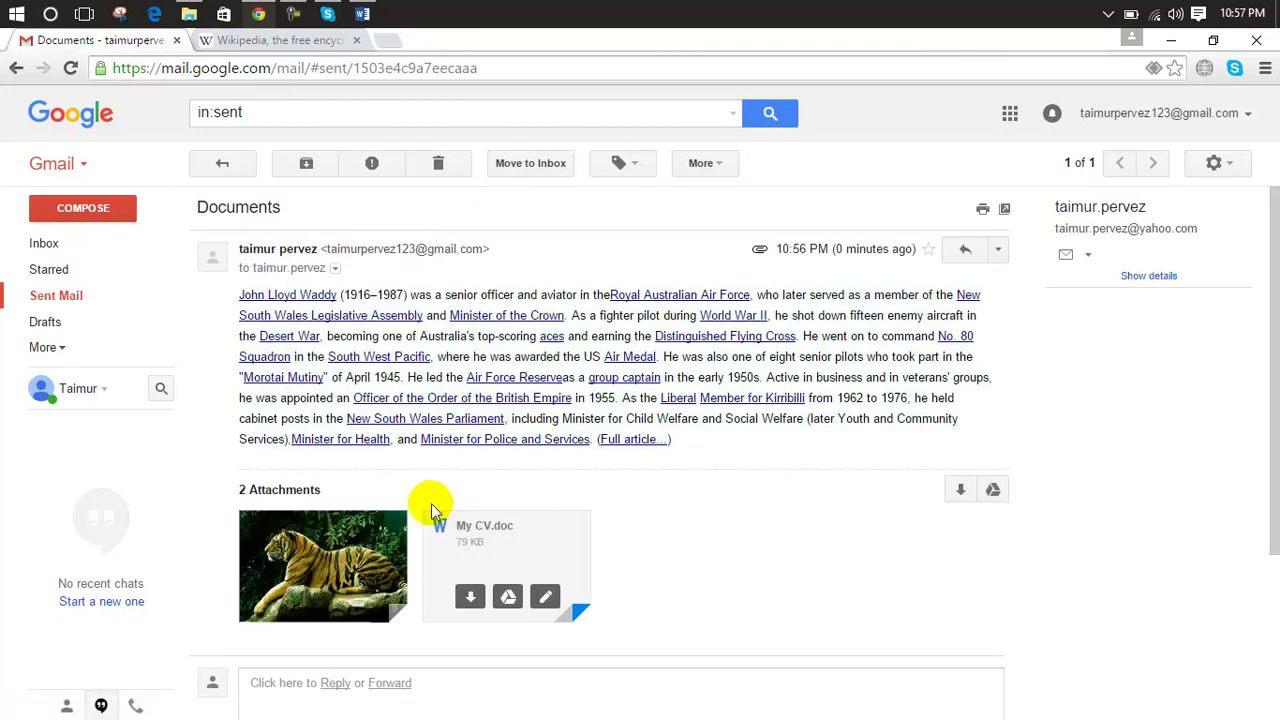
{"action": "left_click", "coordinate": [58, 346]}
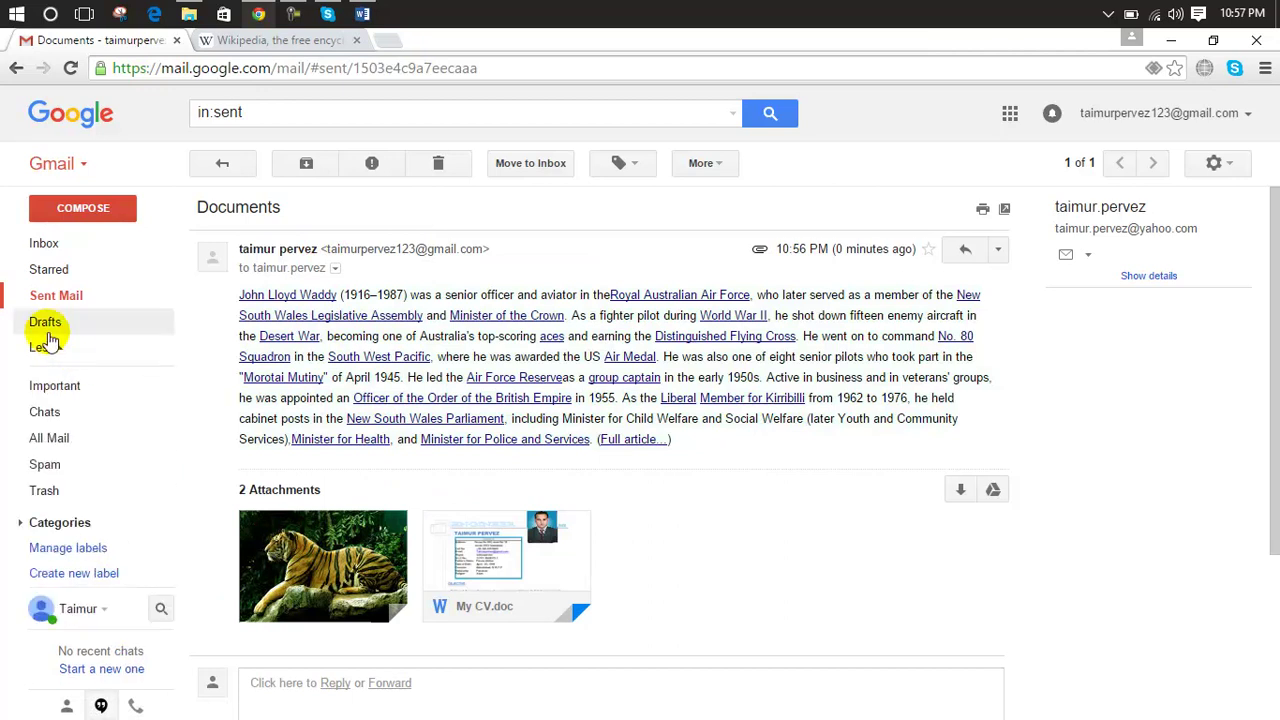
{"action": "left_click", "coordinate": [46, 328]}
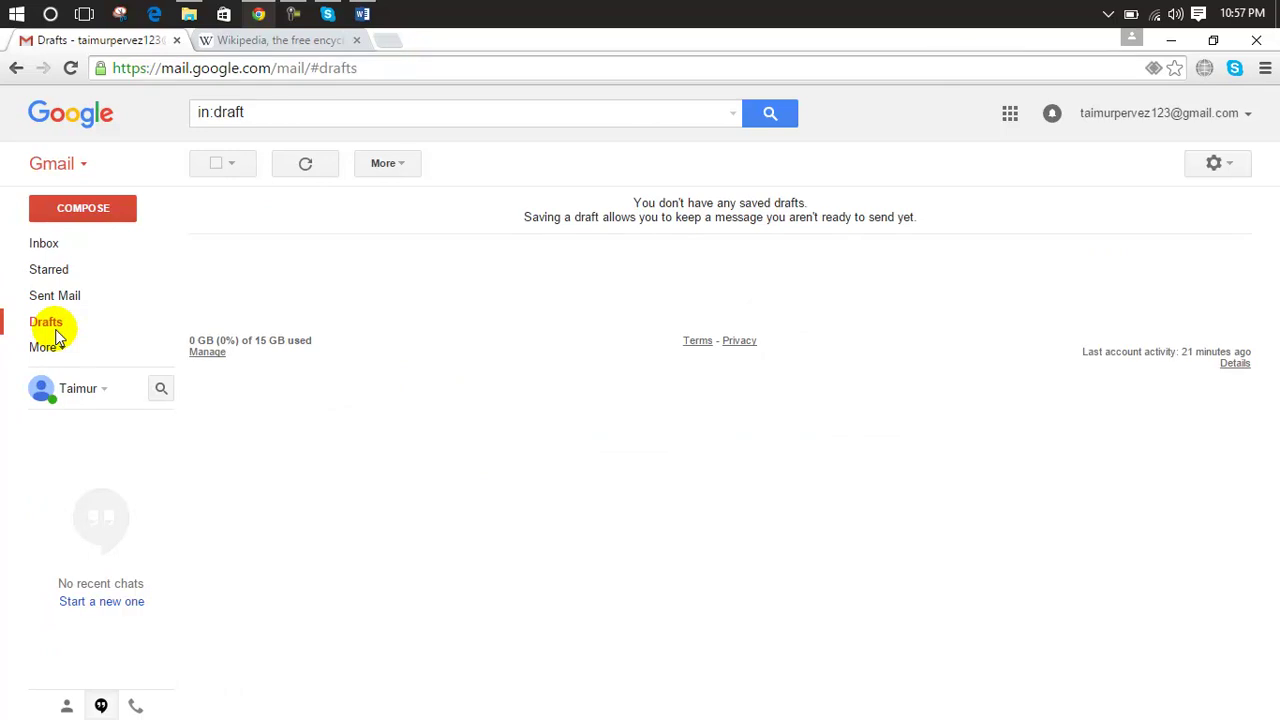
{"action": "left_click", "coordinate": [56, 338]}
{"action": "left_click", "coordinate": [58, 350]}
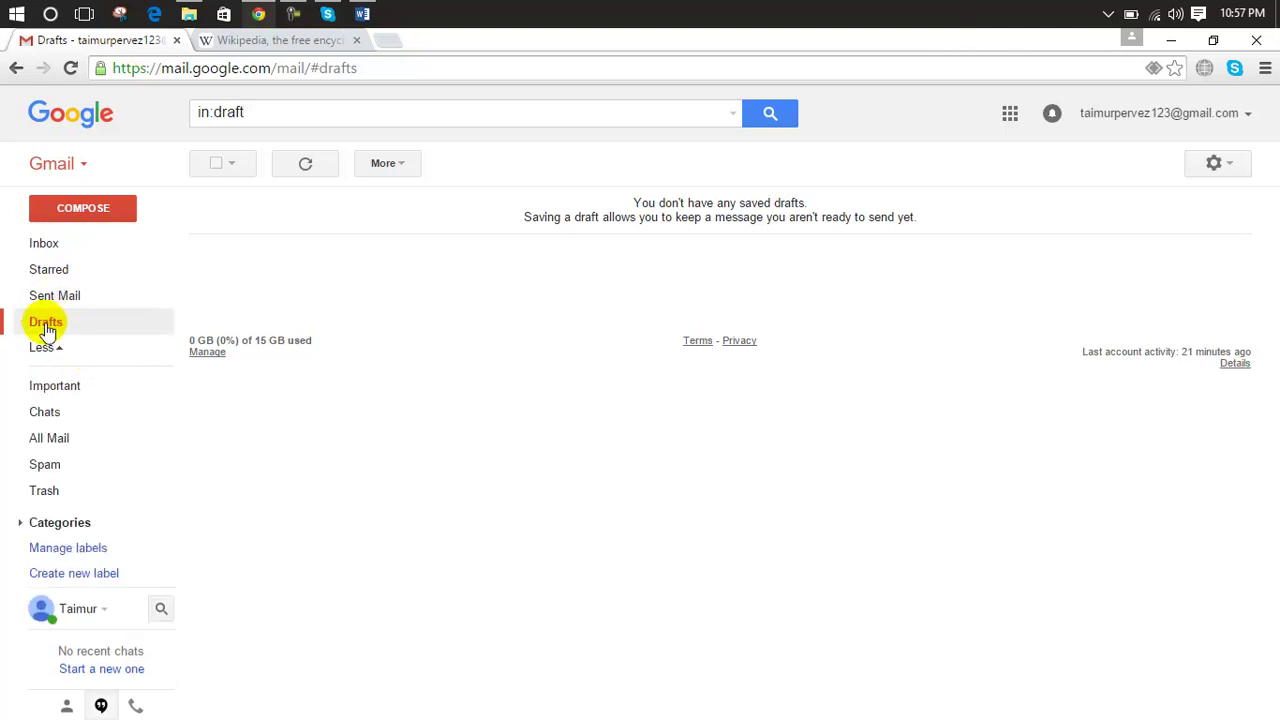
{"action": "left_click", "coordinate": [62, 305]}
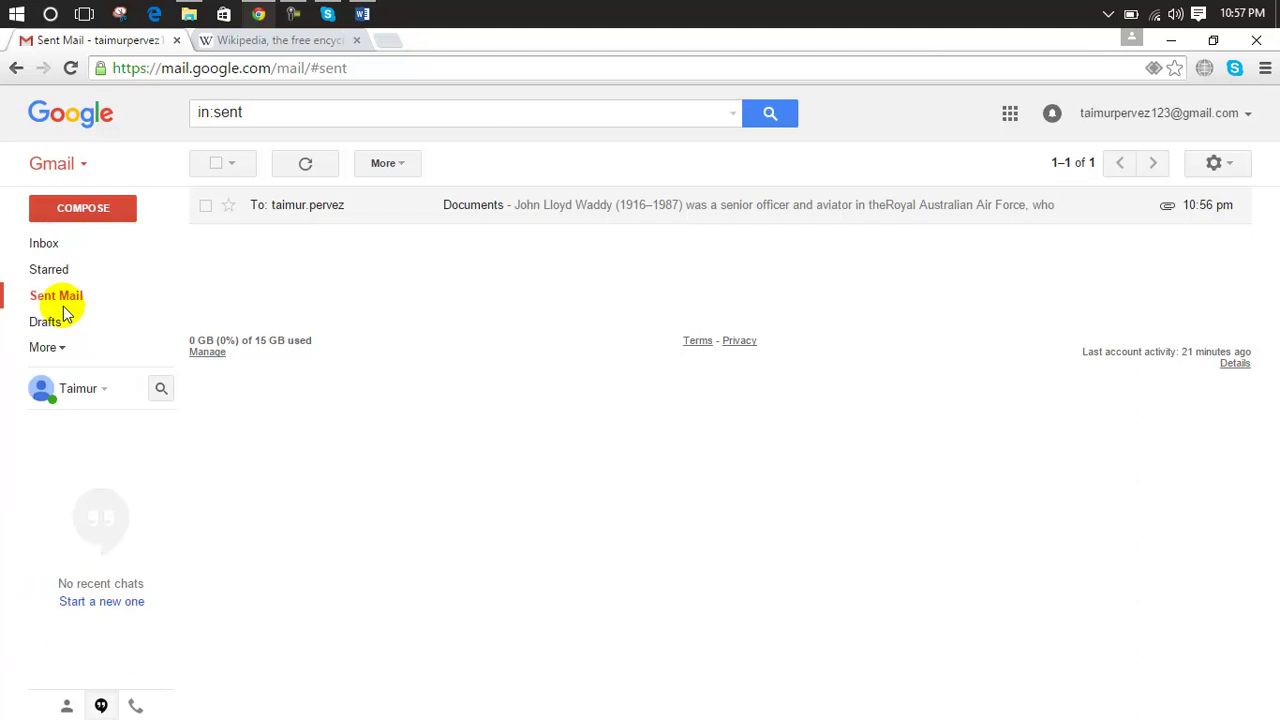
Step: Save a draft to the Yahoo recipient with the subject 'yes'
{"action": "left_click", "coordinate": [88, 207]}
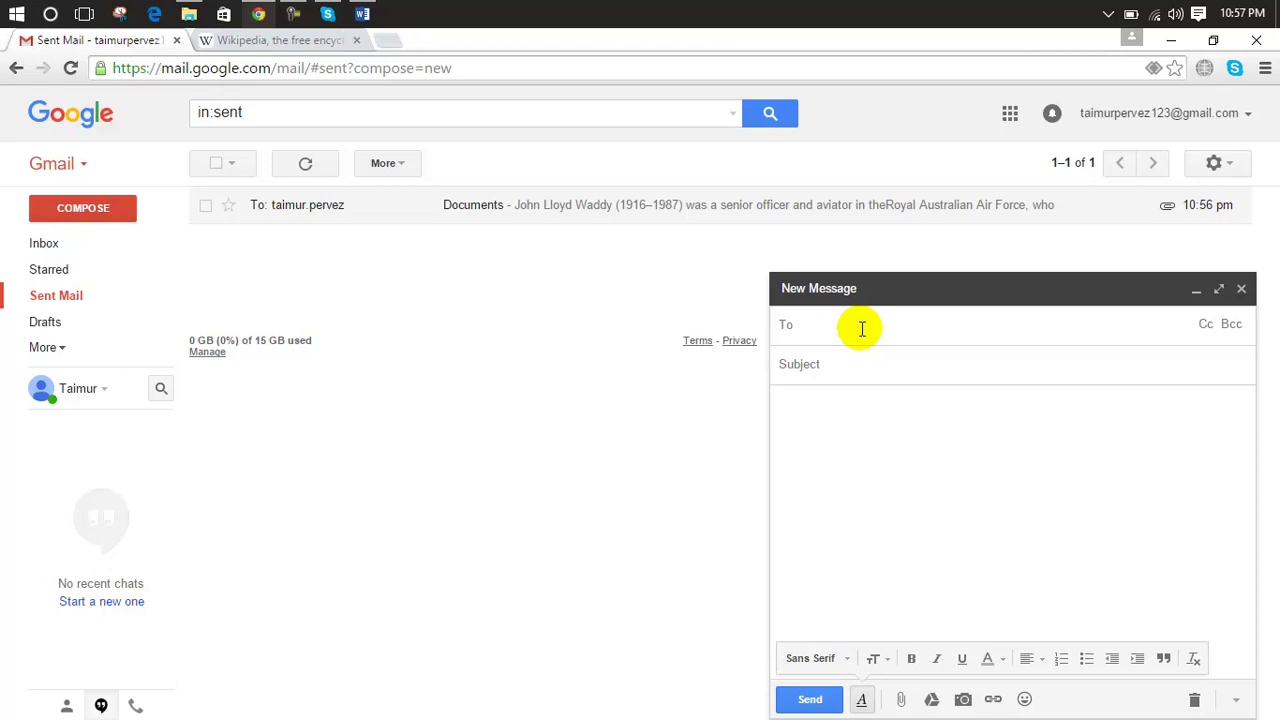
{"action": "type", "text": "taimu"}
{"action": "left_click", "coordinate": [873, 364]}
{"action": "left_click", "coordinate": [869, 364]}
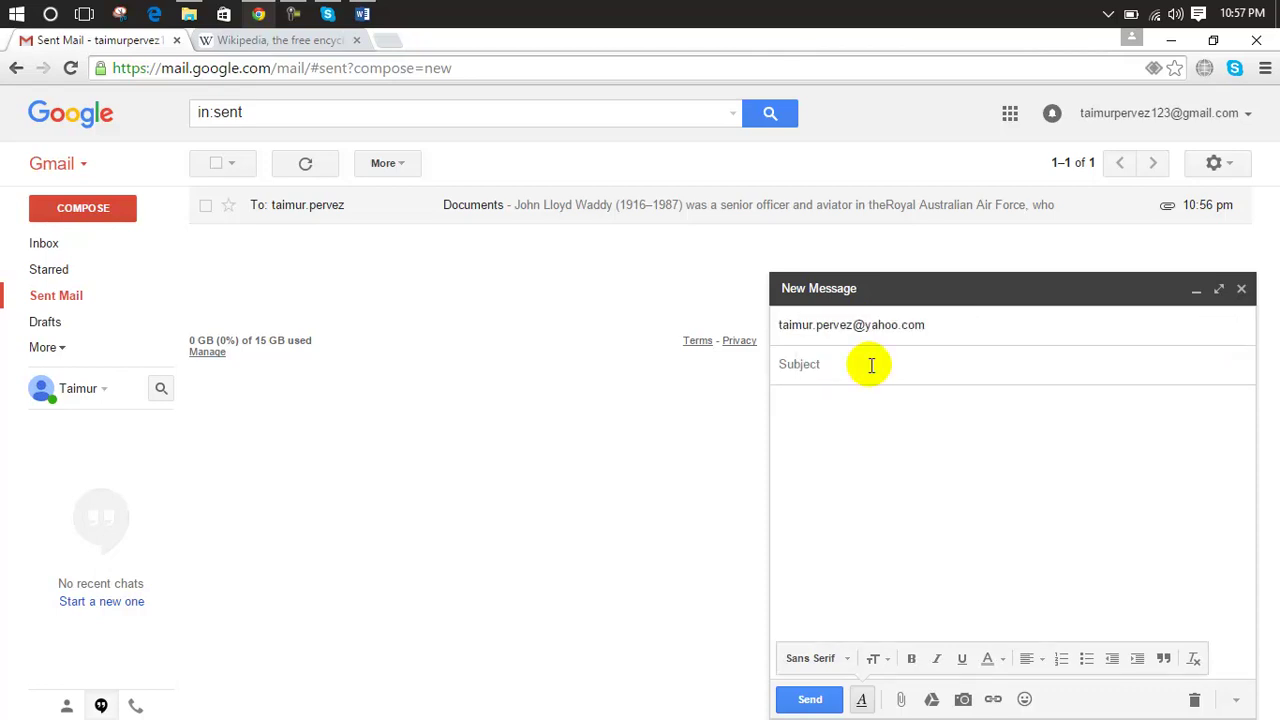
{"action": "type", "text": "yes"}
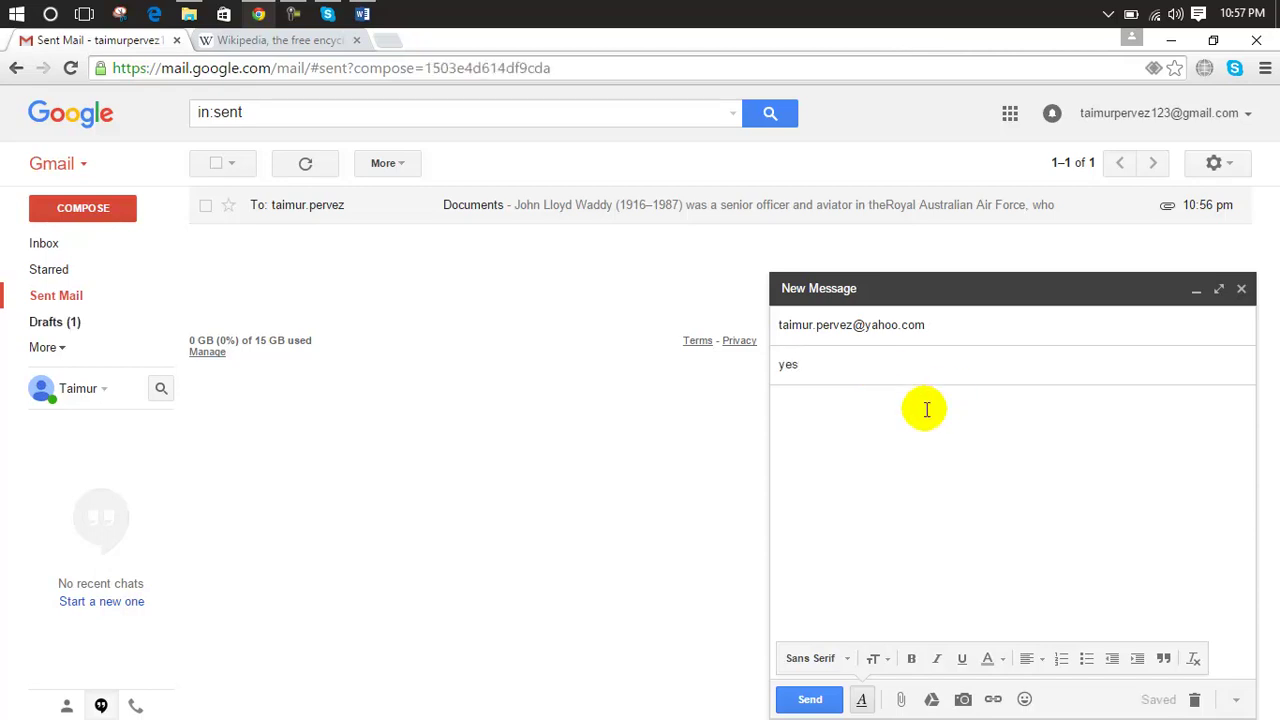
{"action": "left_click", "coordinate": [691, 503]}
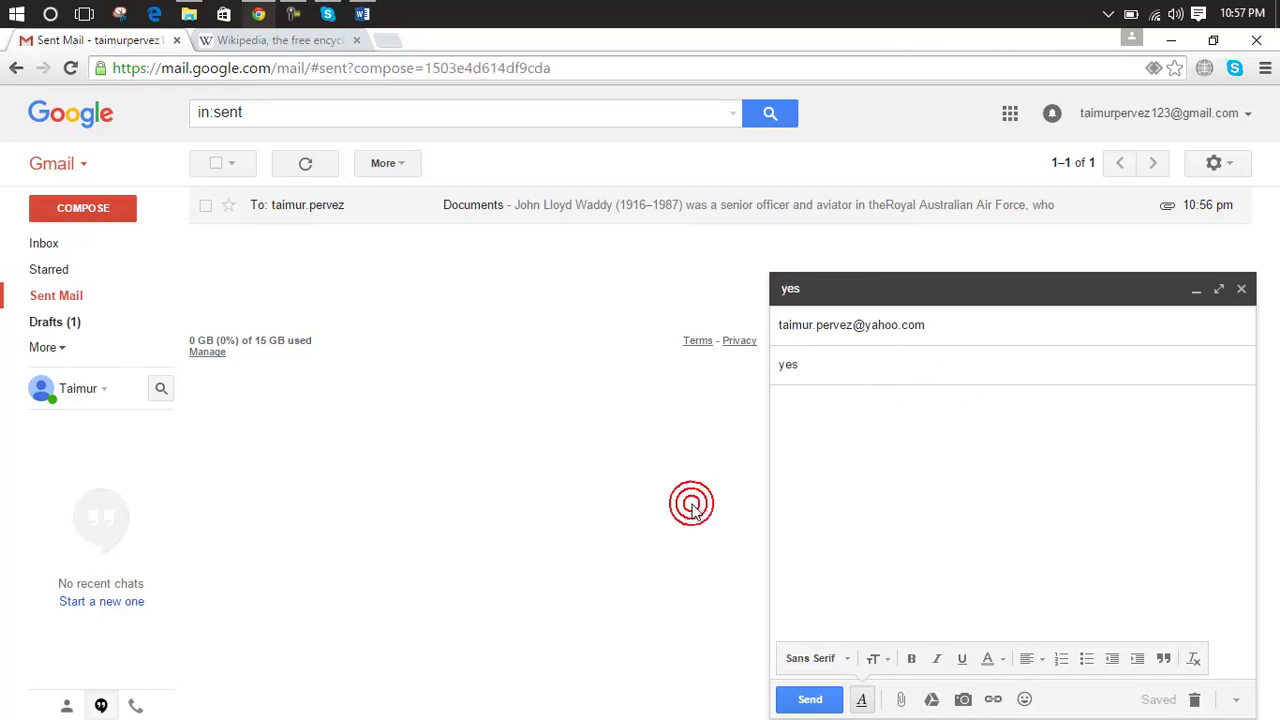
{"action": "left_click", "coordinate": [1241, 289]}
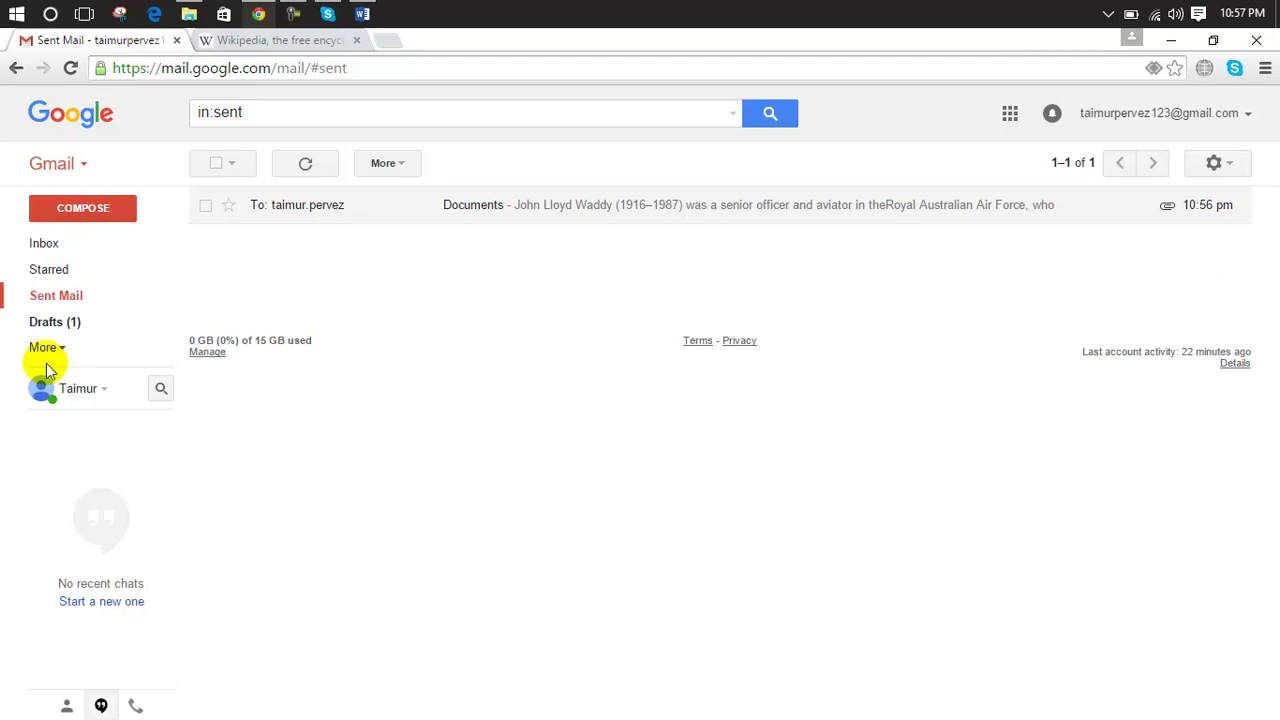
Step: Open the 'yes' draft from Drafts and close it unsent
{"action": "left_click", "coordinate": [55, 330]}
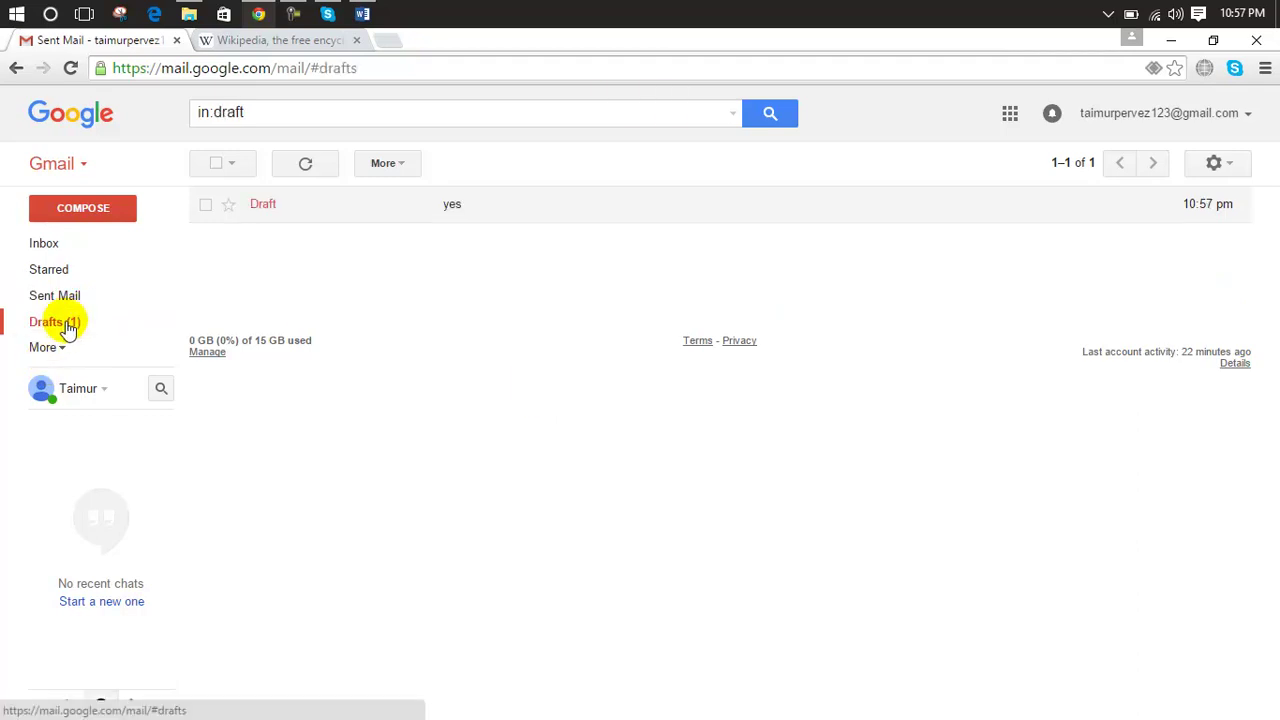
{"action": "left_click", "coordinate": [362, 212]}
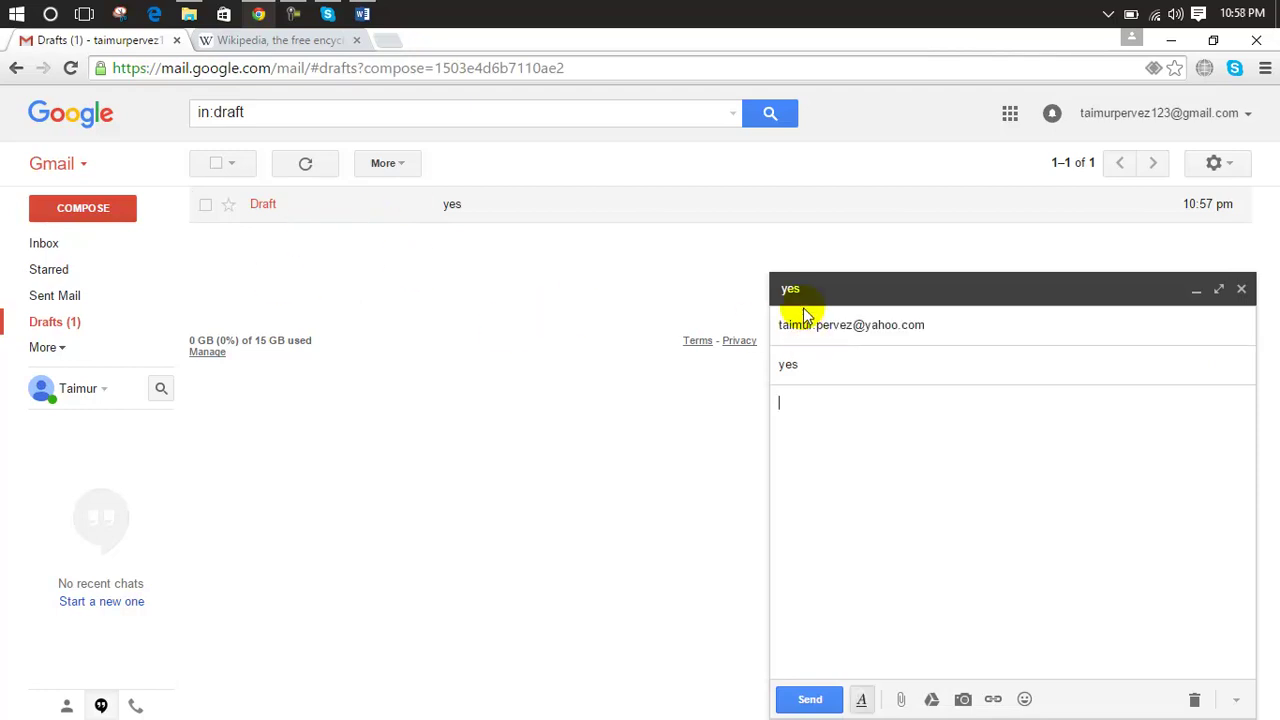
{"action": "left_click", "coordinate": [1241, 289]}
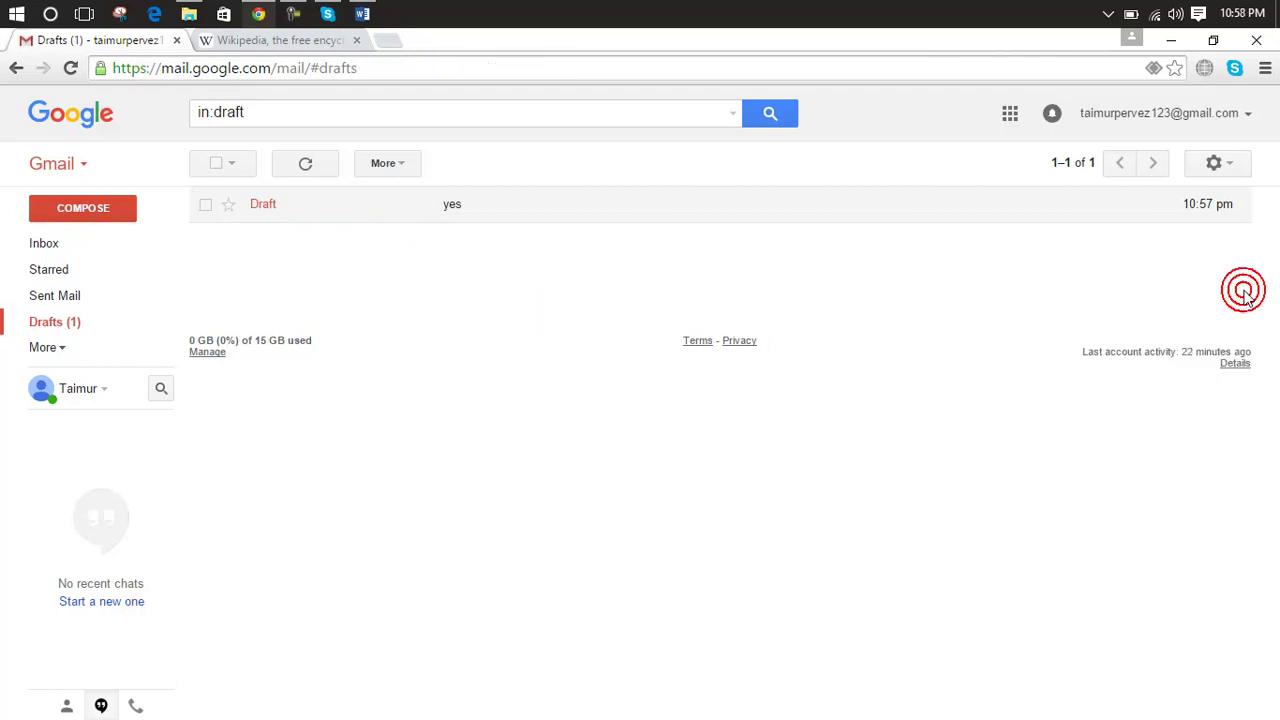
Step: Discard the 'yes' draft, then open the Chats folder
{"action": "left_click", "coordinate": [205, 205]}
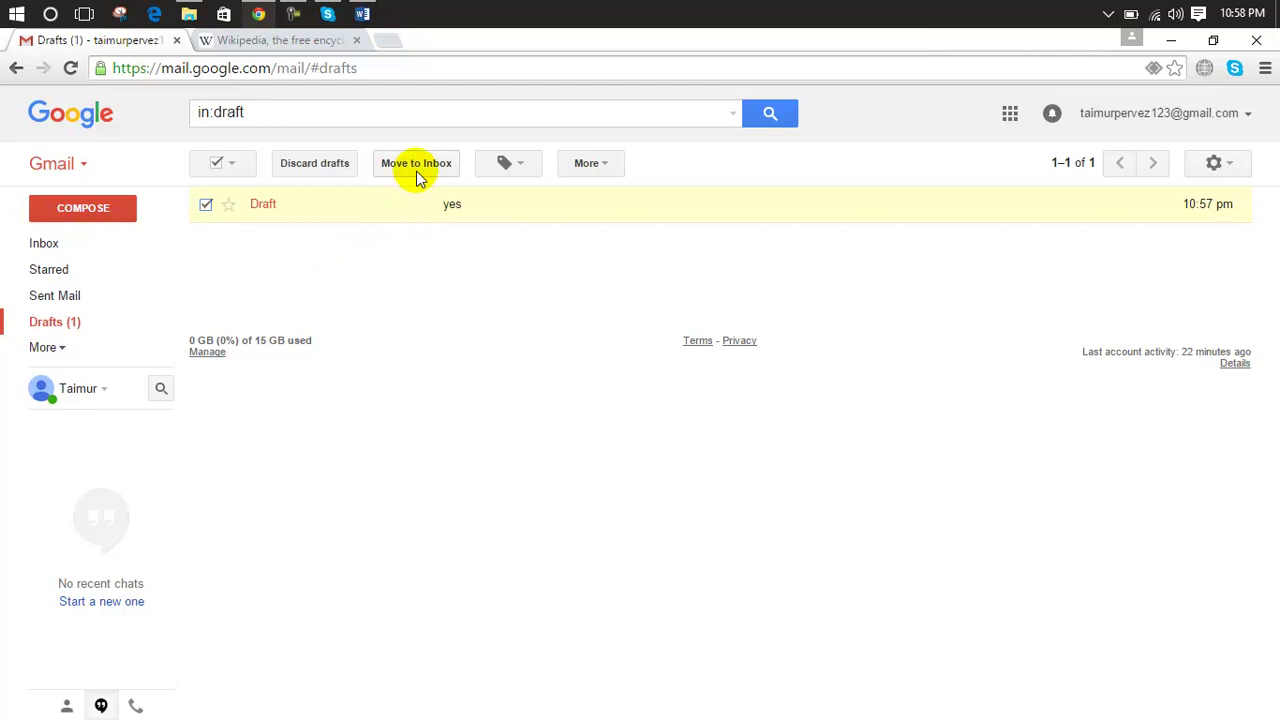
{"action": "left_click", "coordinate": [301, 167]}
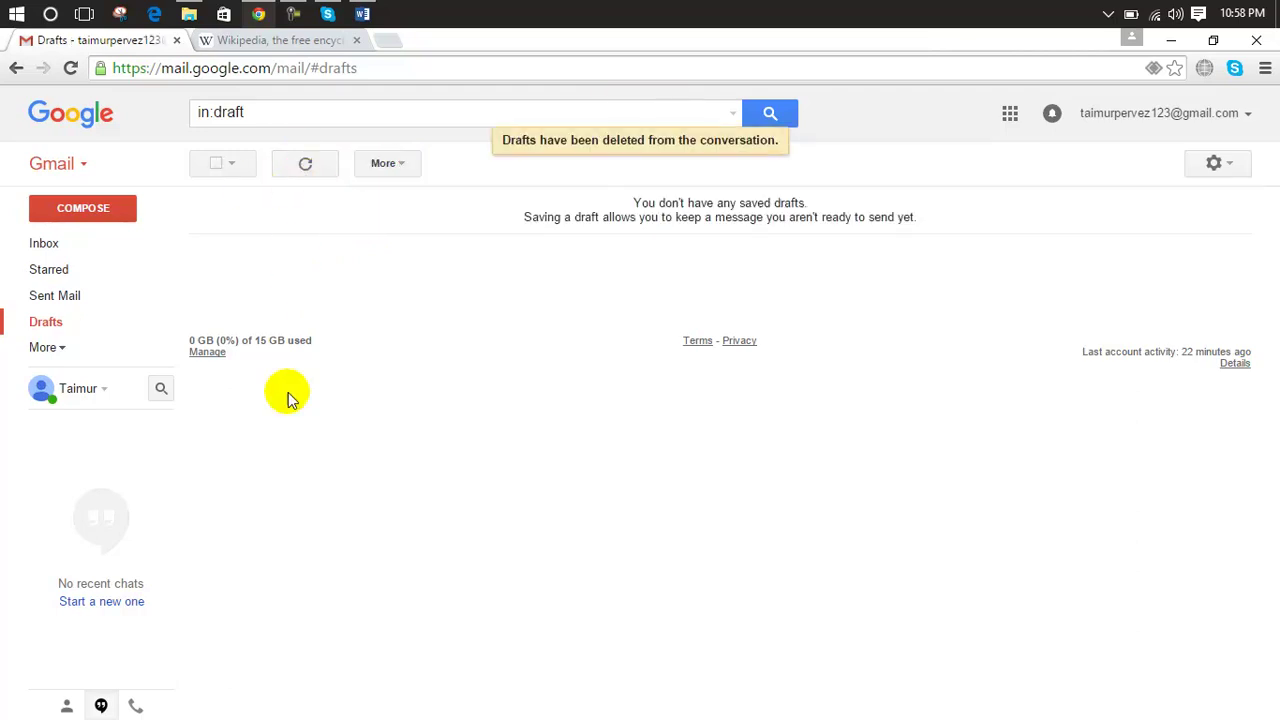
{"action": "left_click", "coordinate": [63, 355]}
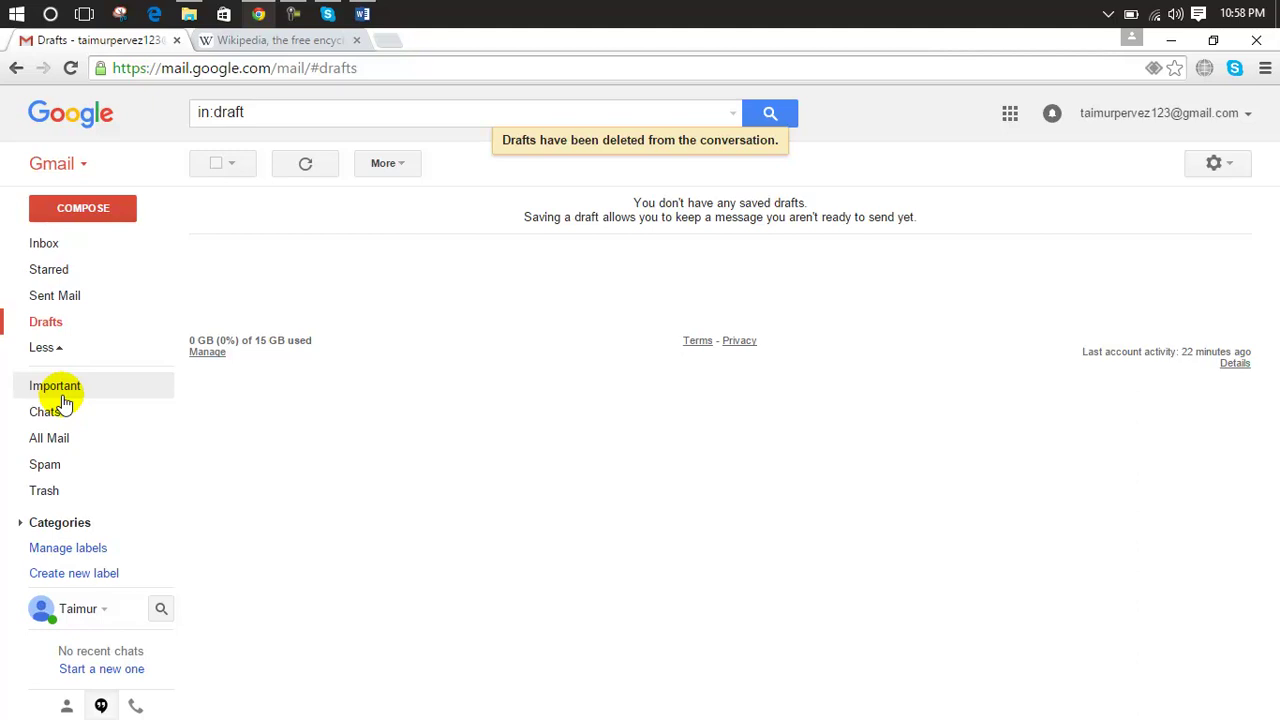
{"action": "left_click", "coordinate": [55, 411]}
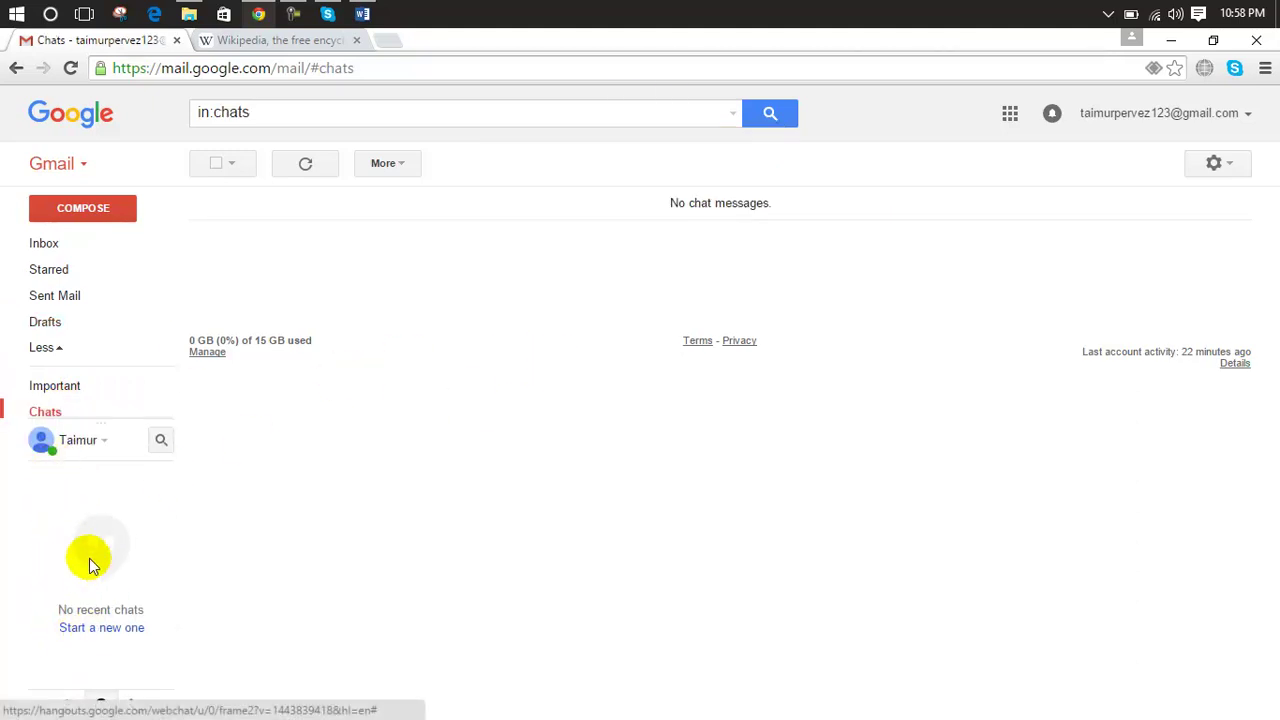
Step: Open and close the Hangouts chat status menu, then open All Mail
{"action": "left_click", "coordinate": [50, 539]}
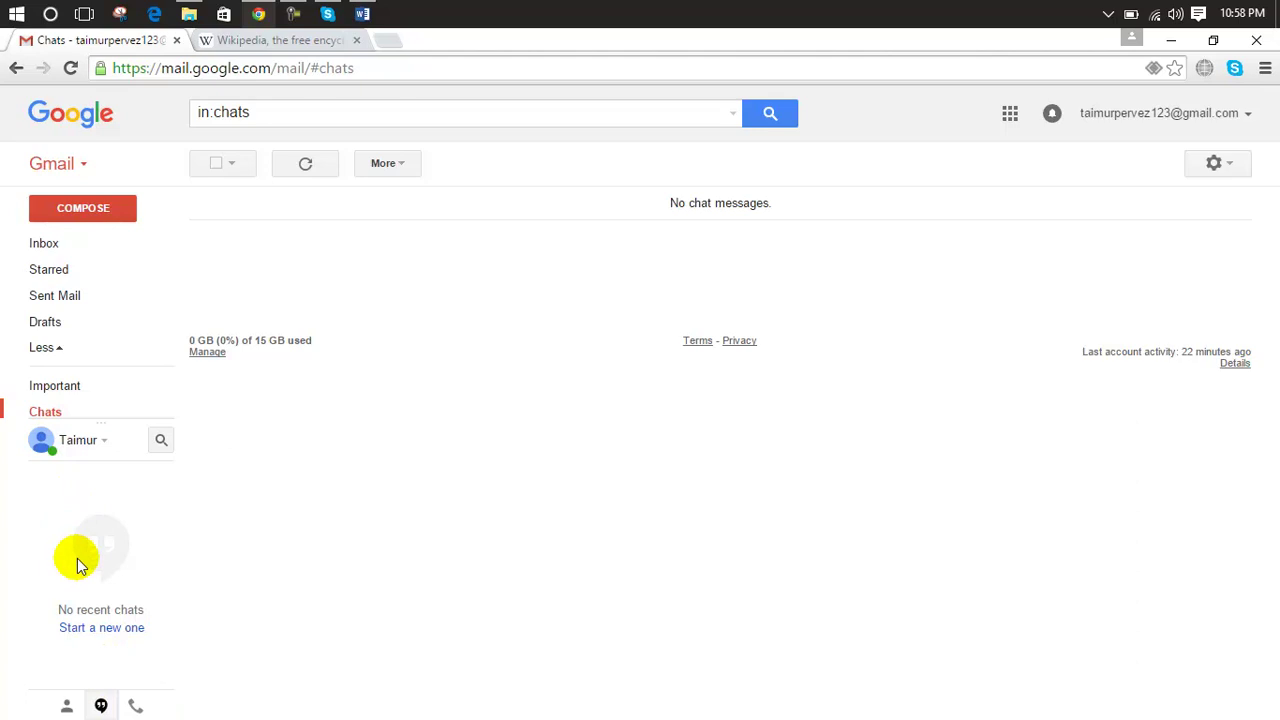
{"action": "left_click", "coordinate": [101, 441]}
{"action": "left_click", "coordinate": [100, 449]}
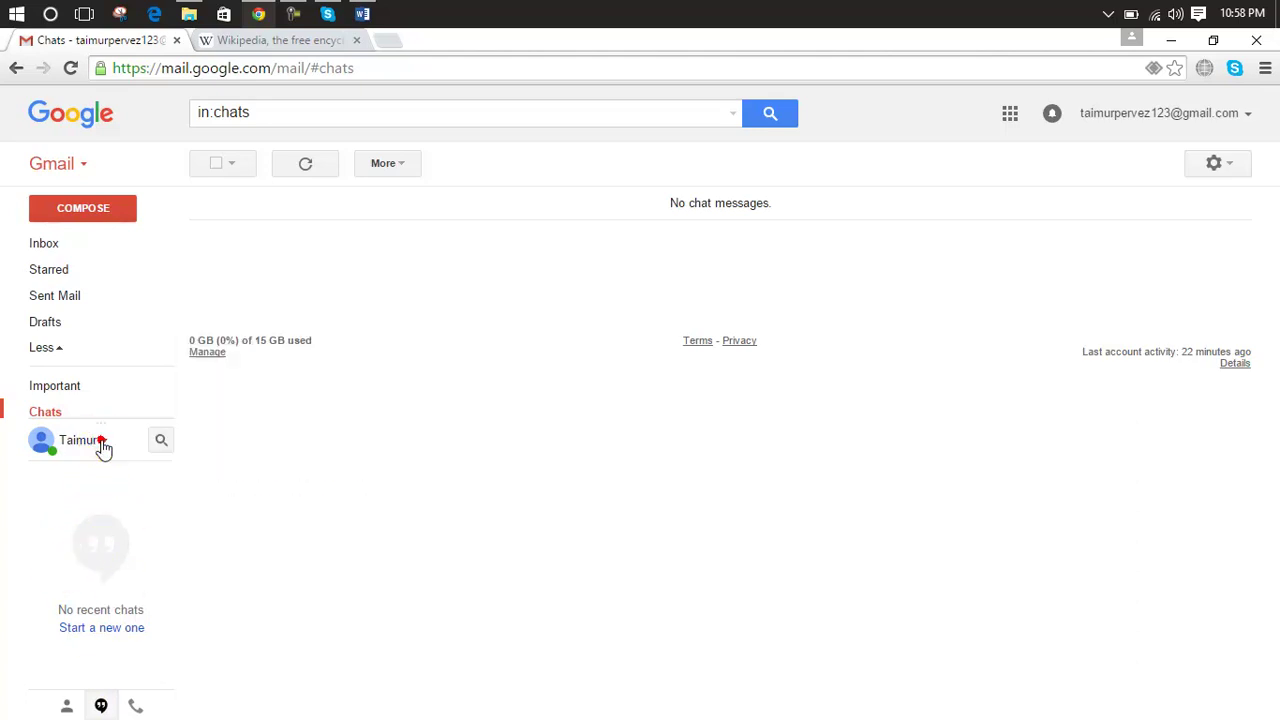
{"action": "left_click", "coordinate": [87, 446]}
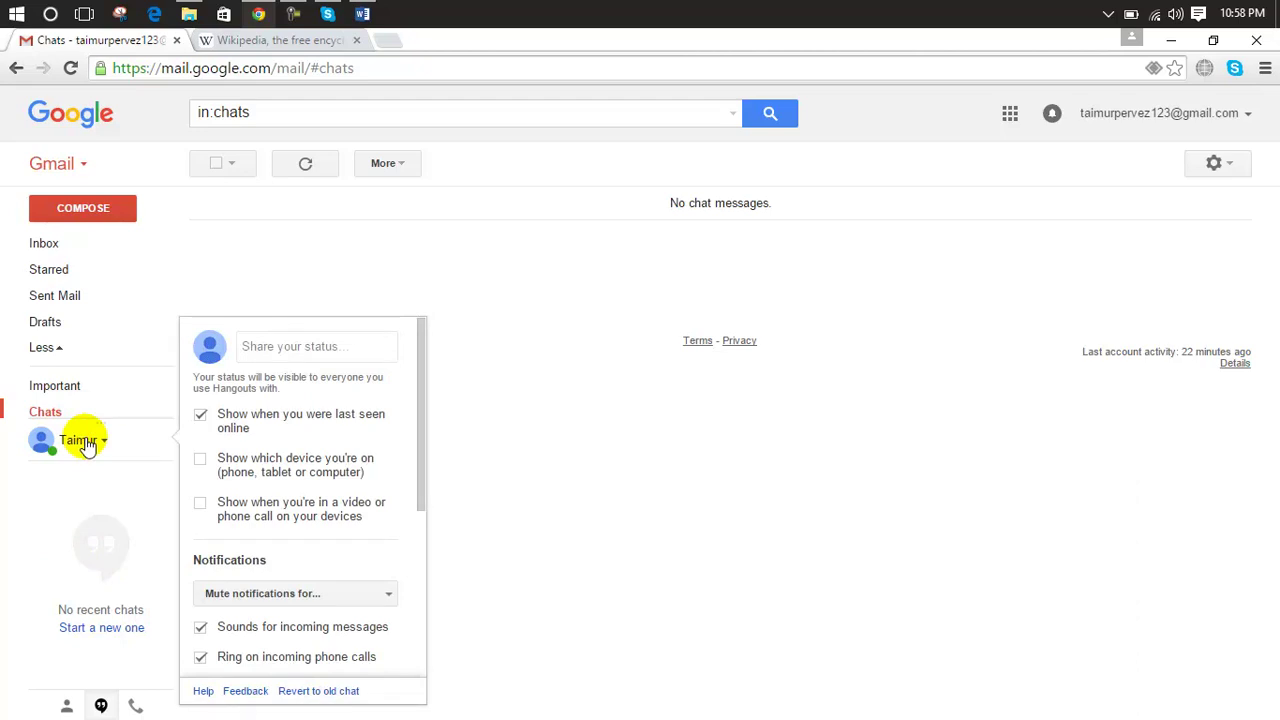
{"action": "left_click", "coordinate": [70, 510]}
{"action": "mouse_move", "coordinate": [71, 357]}
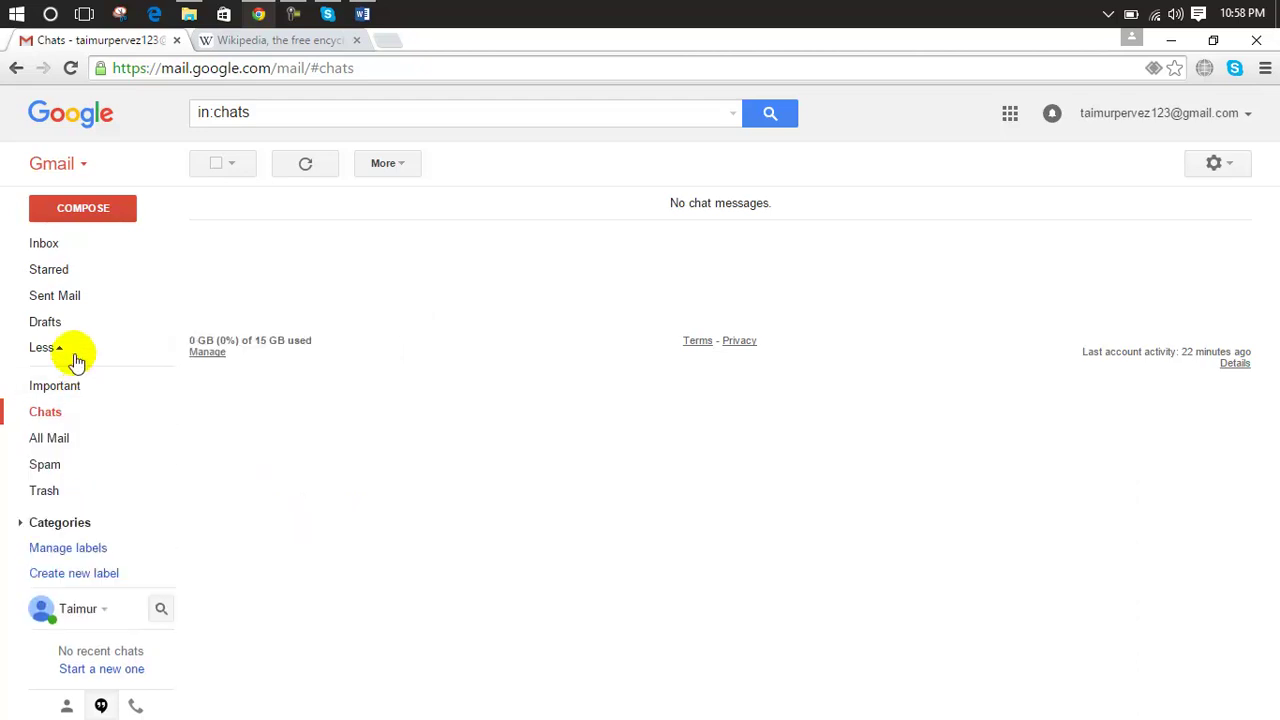
{"action": "left_click", "coordinate": [57, 441]}
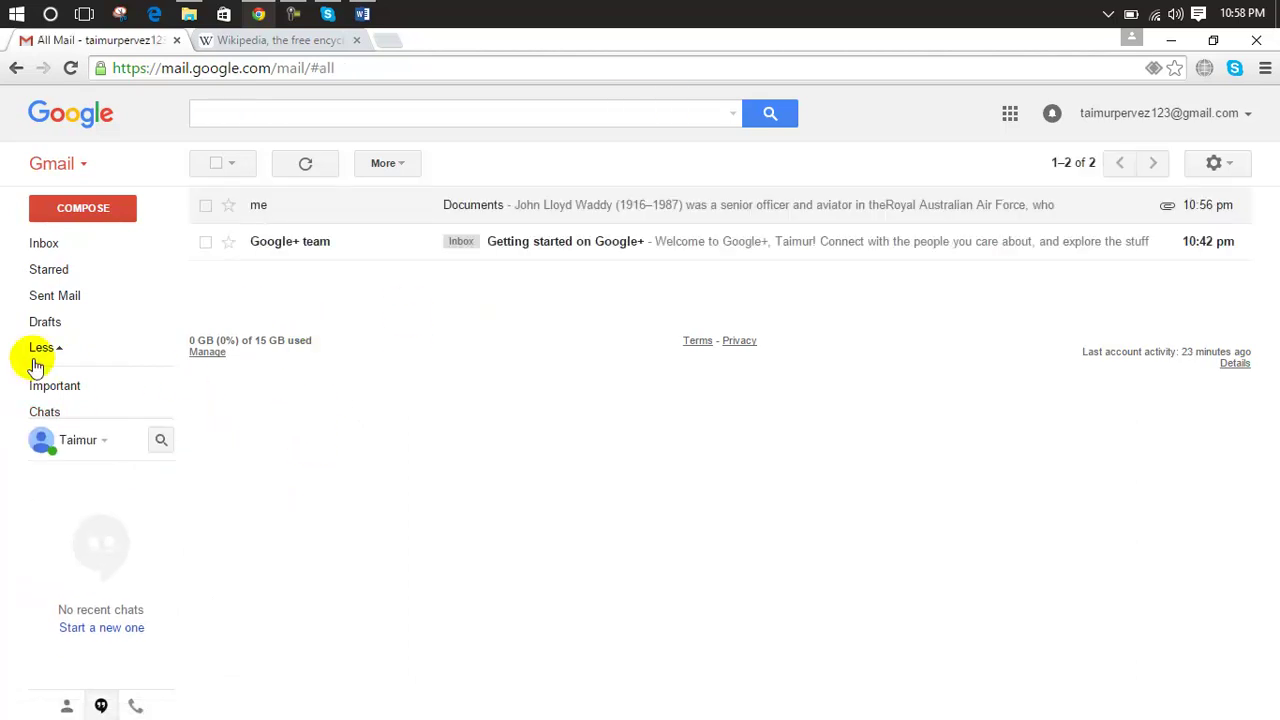
Step: Delete the Google+ team email from the Social category, then open the Spam folder
{"action": "left_click", "coordinate": [72, 243]}
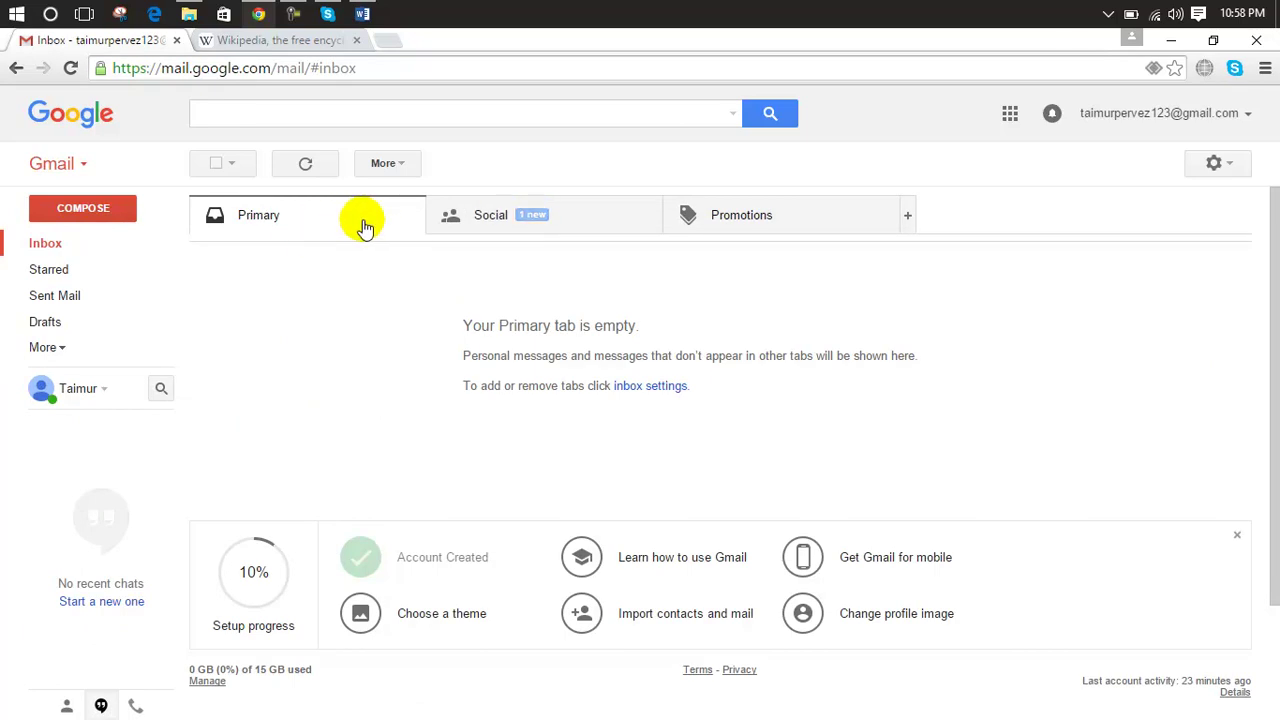
{"action": "left_click", "coordinate": [626, 216]}
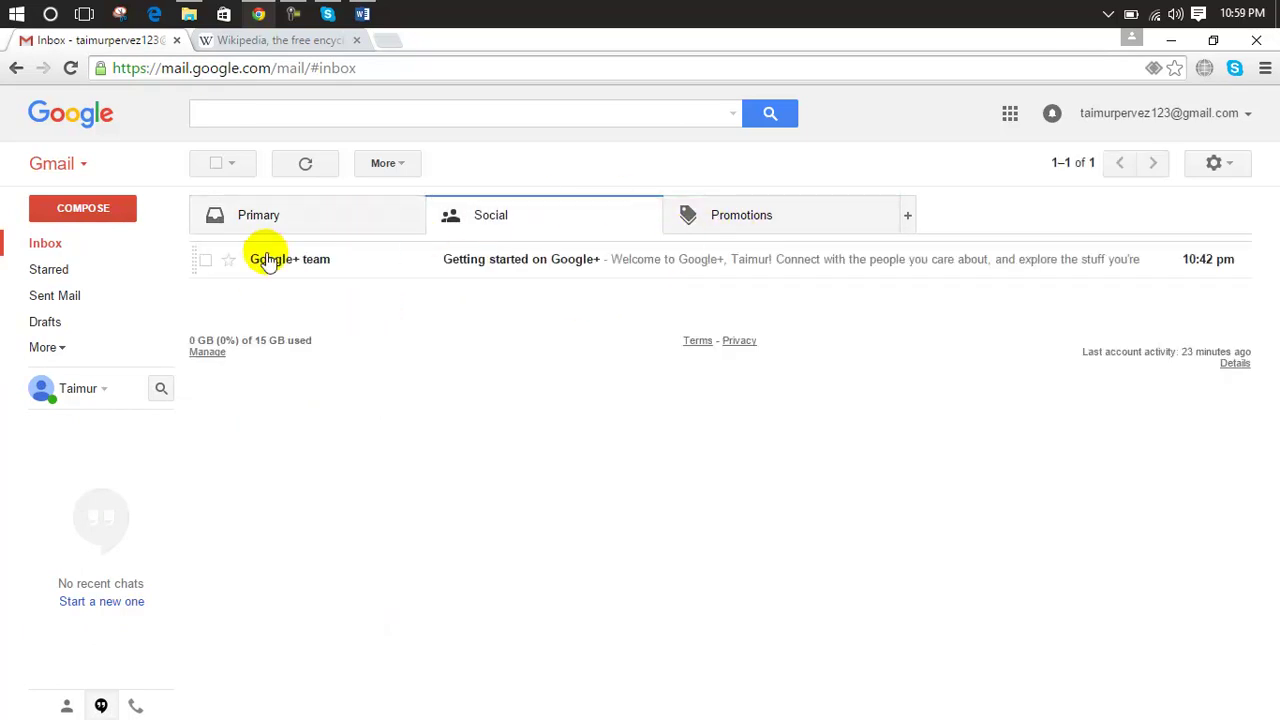
{"action": "left_click", "coordinate": [205, 260]}
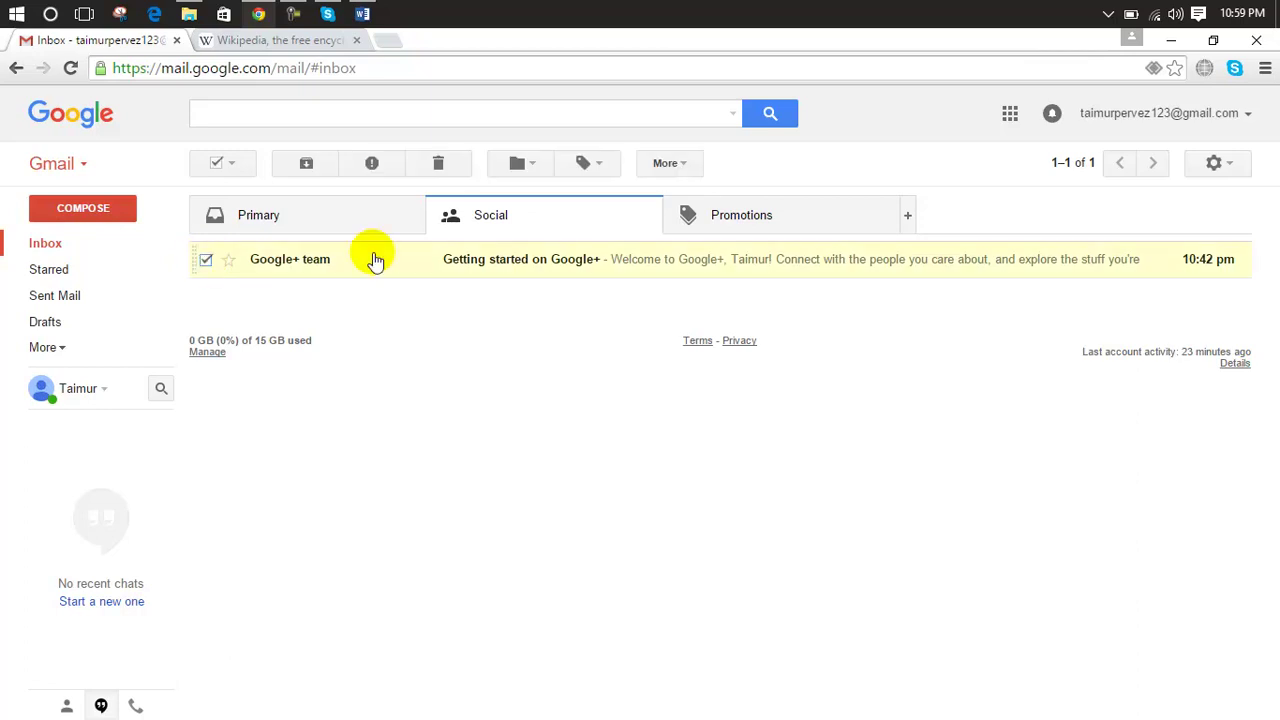
{"action": "left_click", "coordinate": [445, 165]}
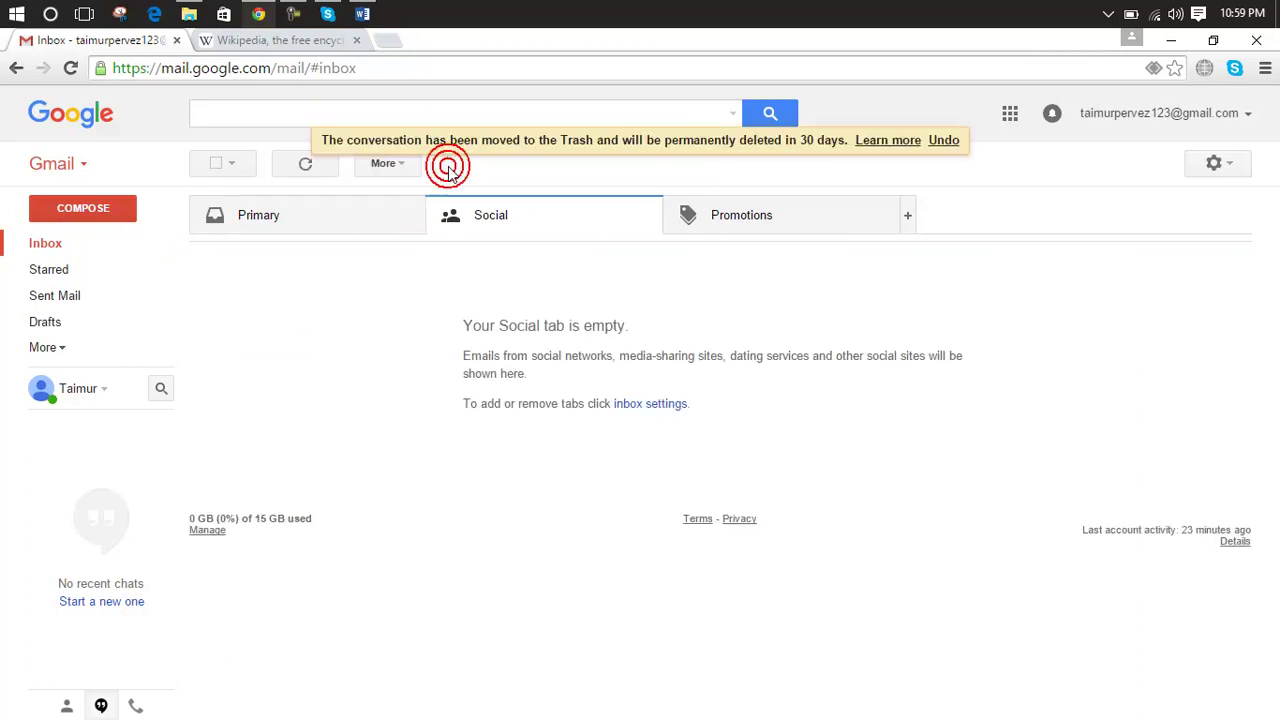
{"action": "left_click", "coordinate": [50, 347]}
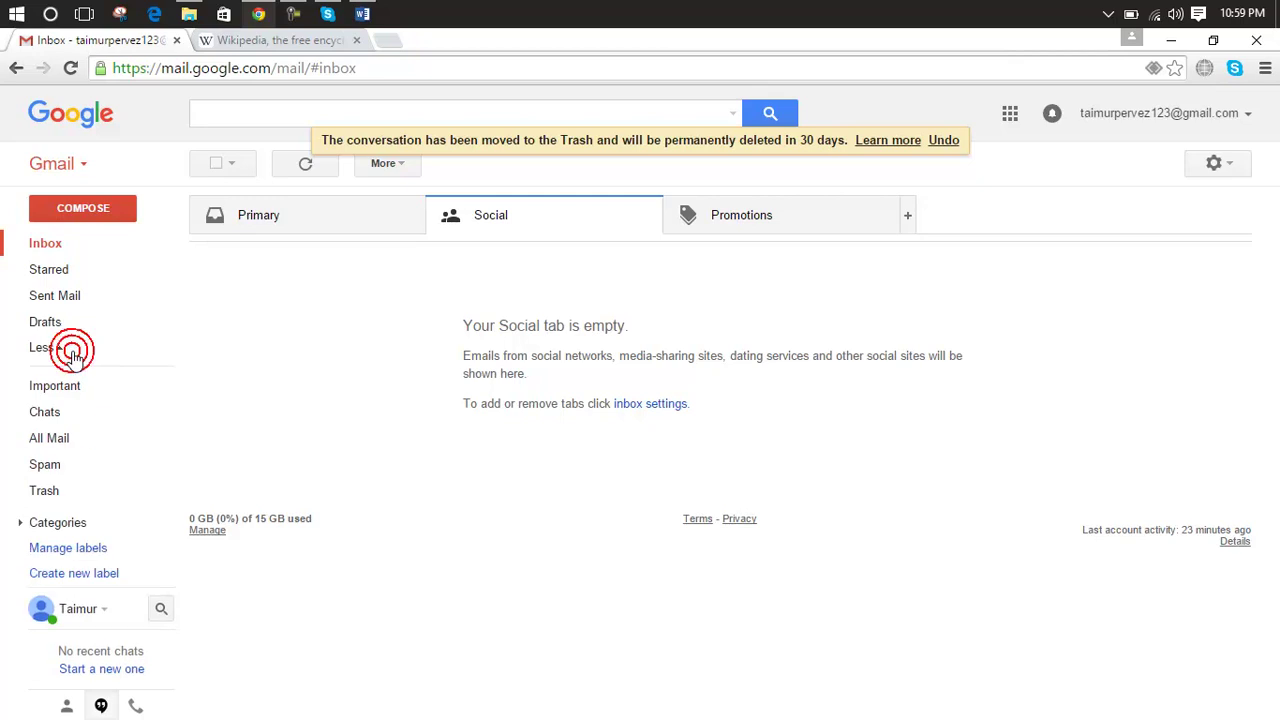
{"action": "left_click", "coordinate": [52, 468]}
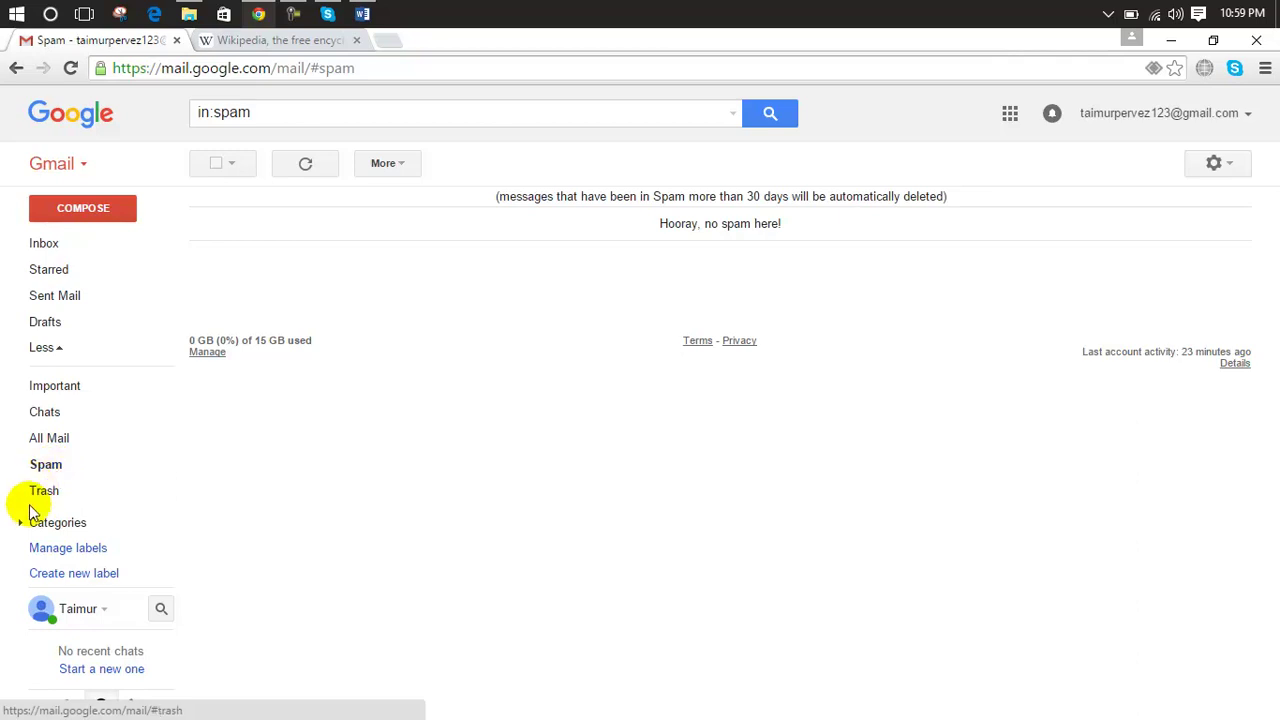
Step: Permanently delete the 4 conversations in Trash, then go back to the Inbox
{"action": "left_click", "coordinate": [41, 502]}
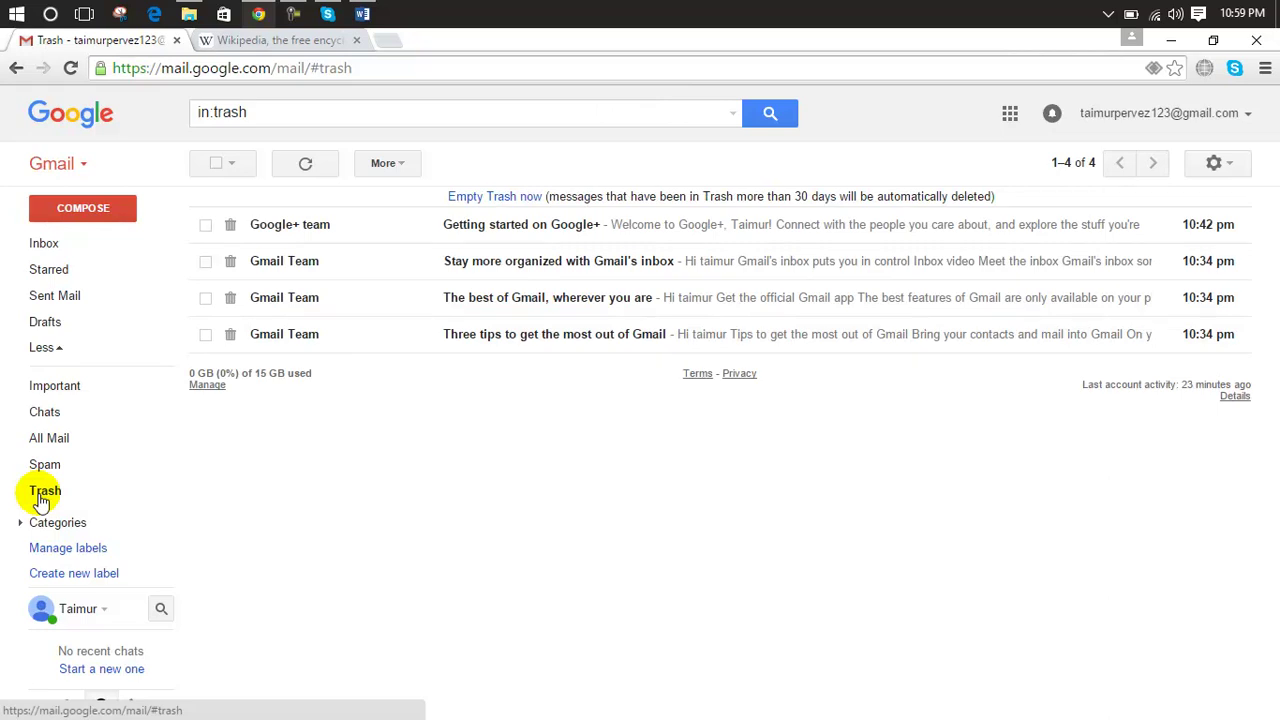
{"action": "left_click", "coordinate": [510, 200]}
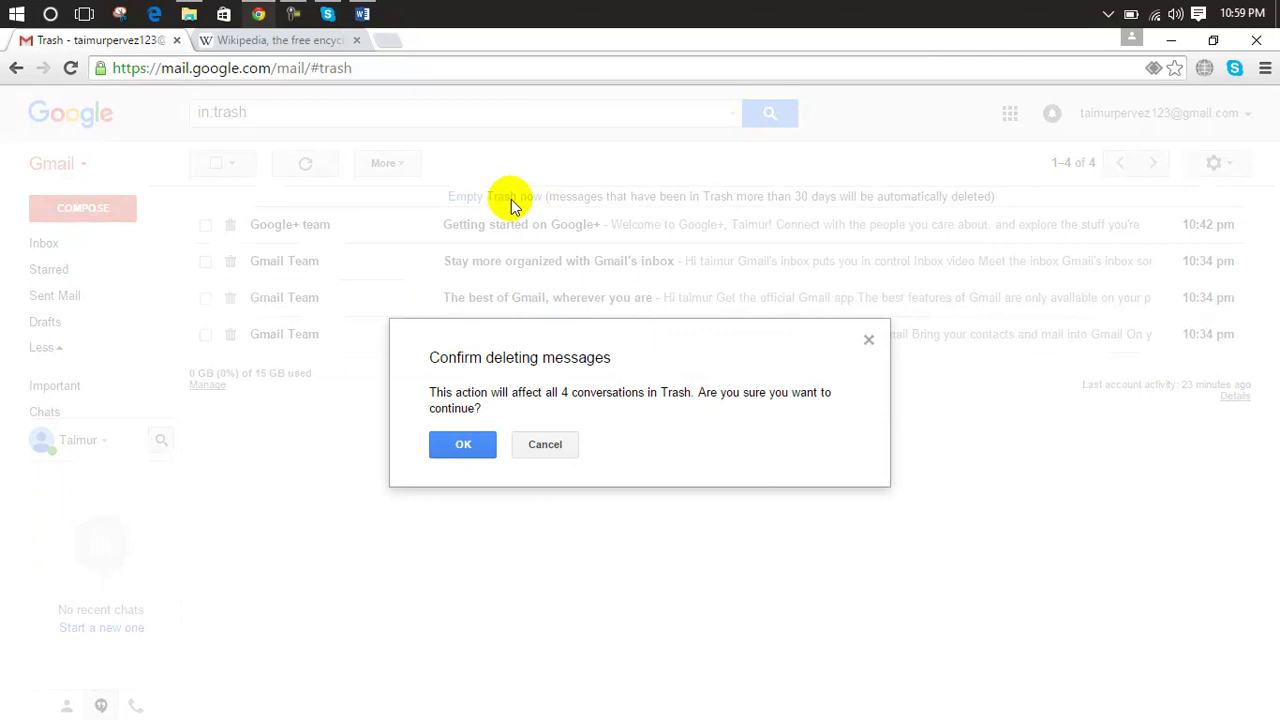
{"action": "left_click", "coordinate": [470, 444]}
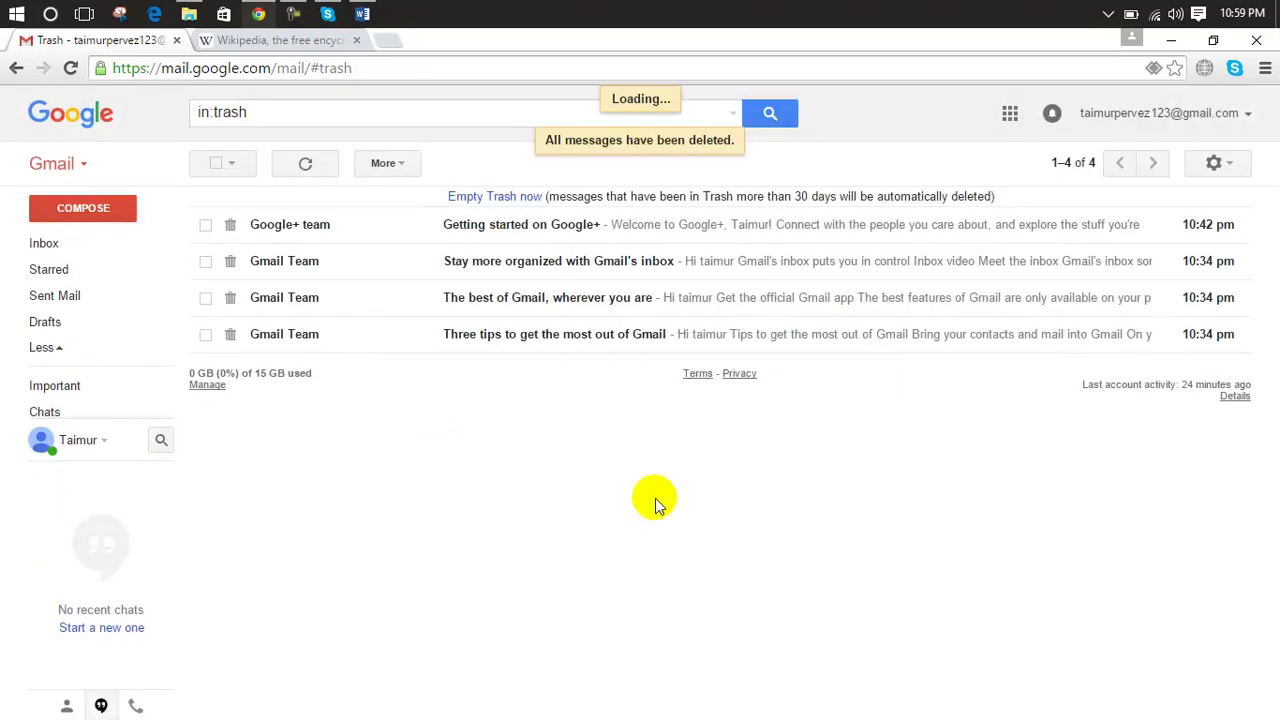
{"action": "mouse_move", "coordinate": [120, 383]}
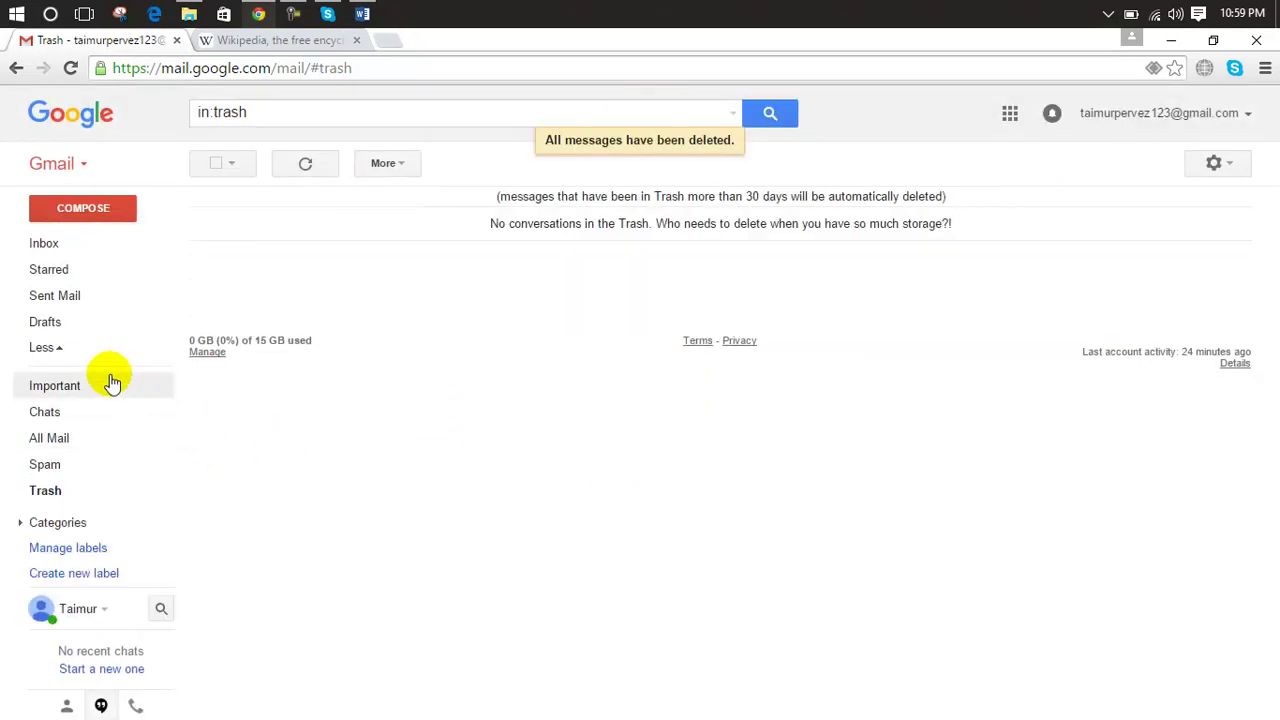
{"action": "left_click", "coordinate": [58, 523]}
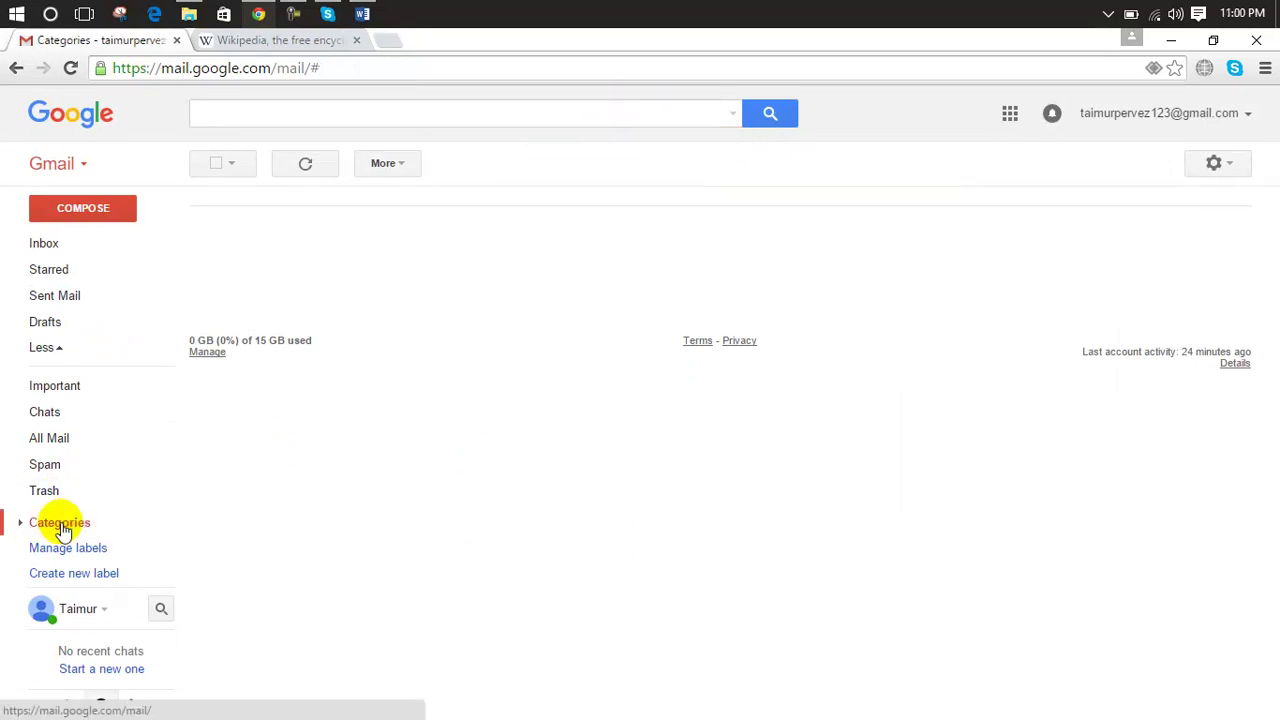
{"action": "left_click", "coordinate": [95, 246]}
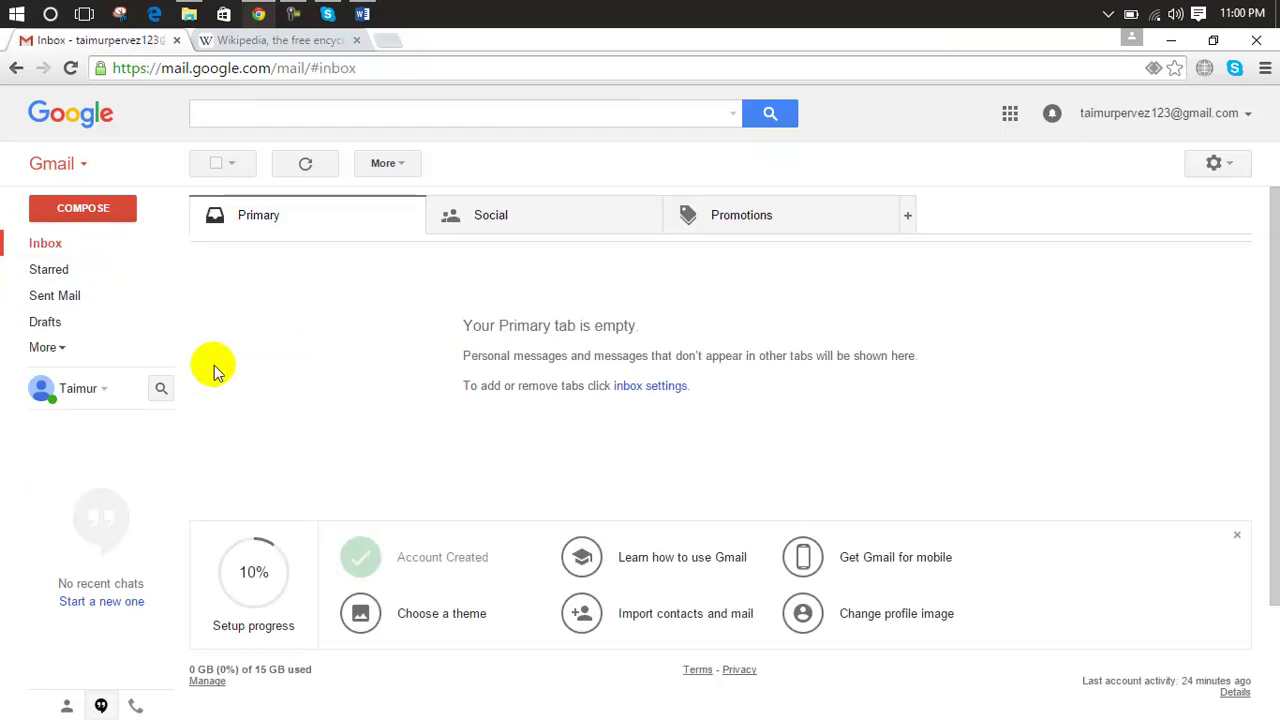
Step: Load the Yahoo Mail website in a new Chrome tab from the yahoomail address
{"action": "left_click", "coordinate": [392, 43]}
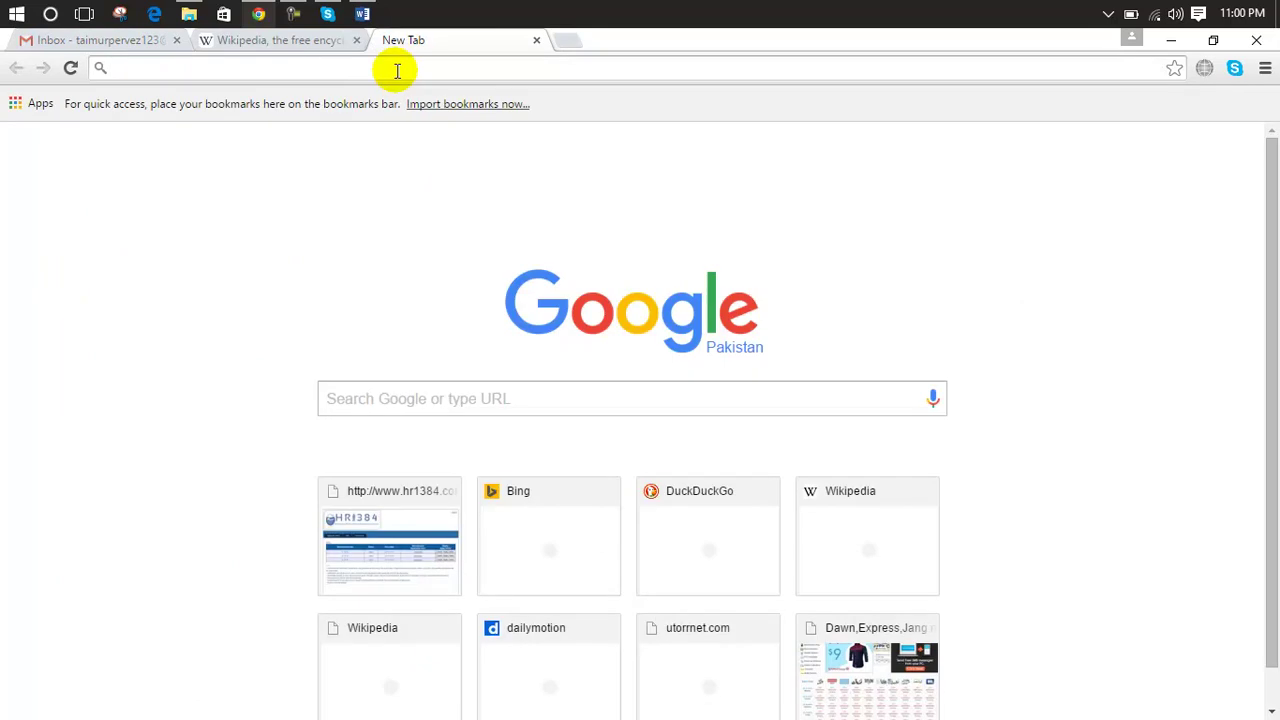
{"action": "type", "text": "yahoom"}
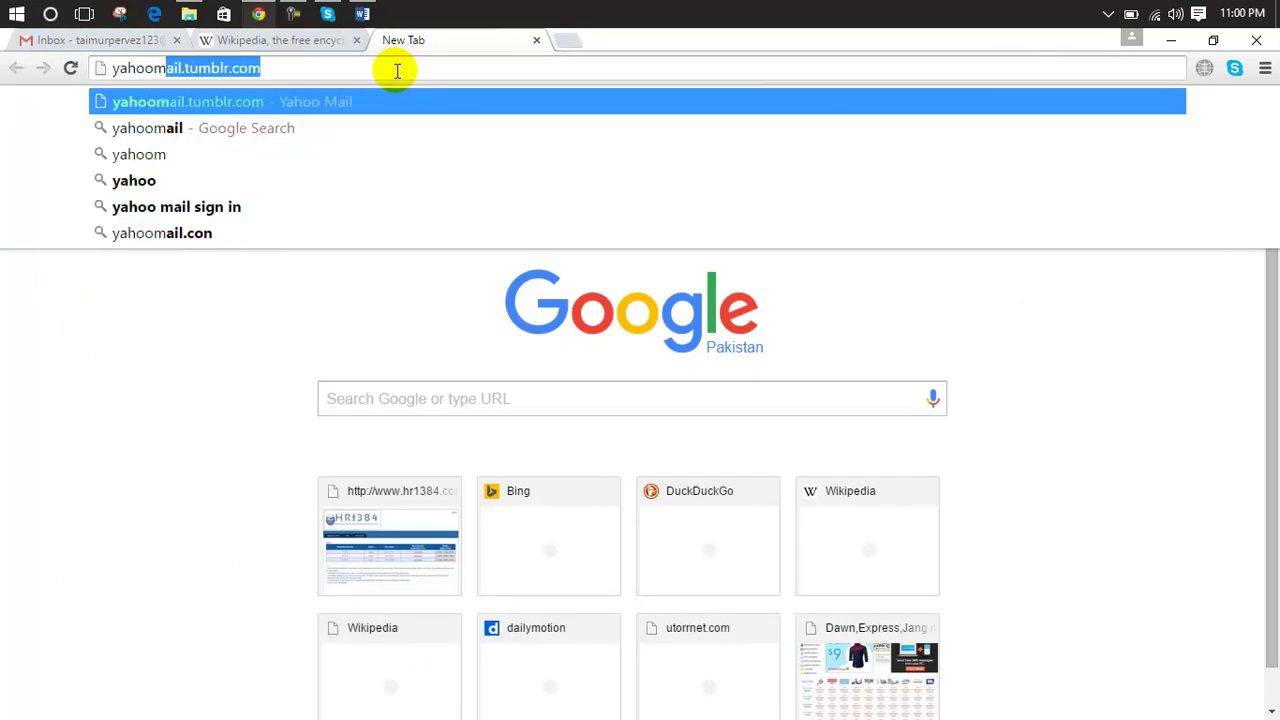
{"action": "key", "text": "BackSpace"}
{"action": "type", "text": "m"}
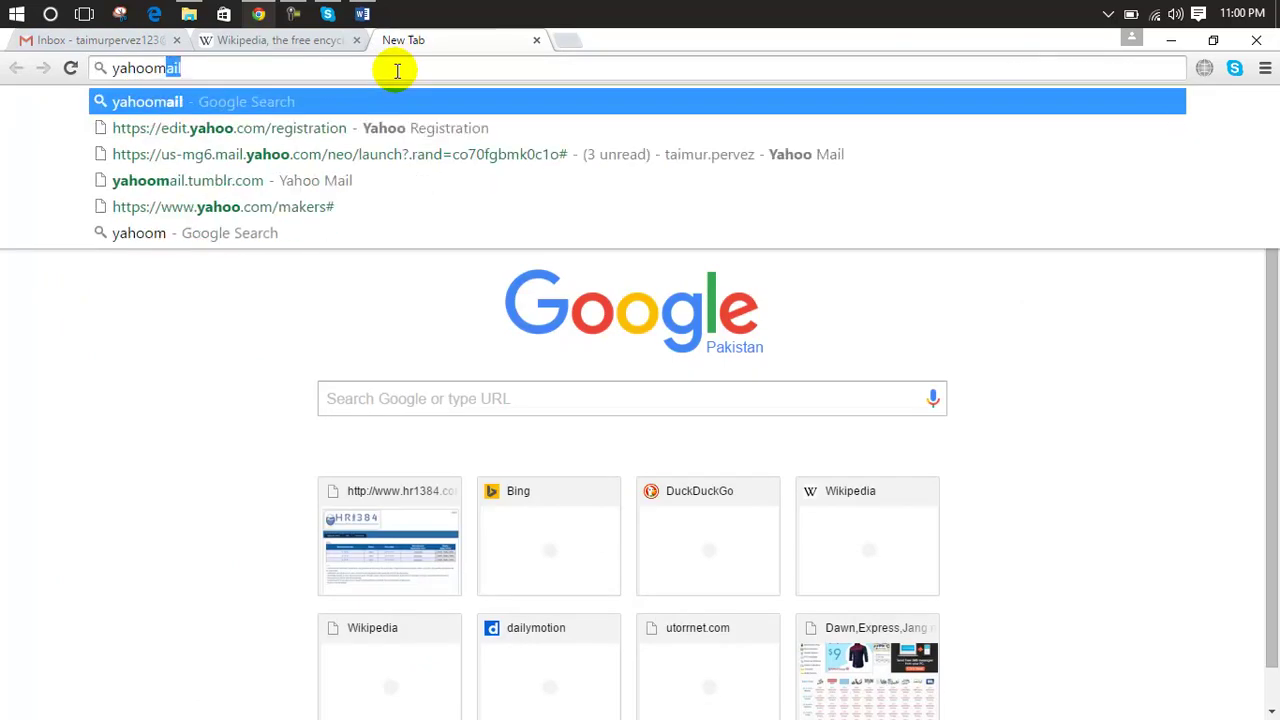
{"action": "type", "text": "ail"}
{"action": "key", "text": "ctrl+Return"}
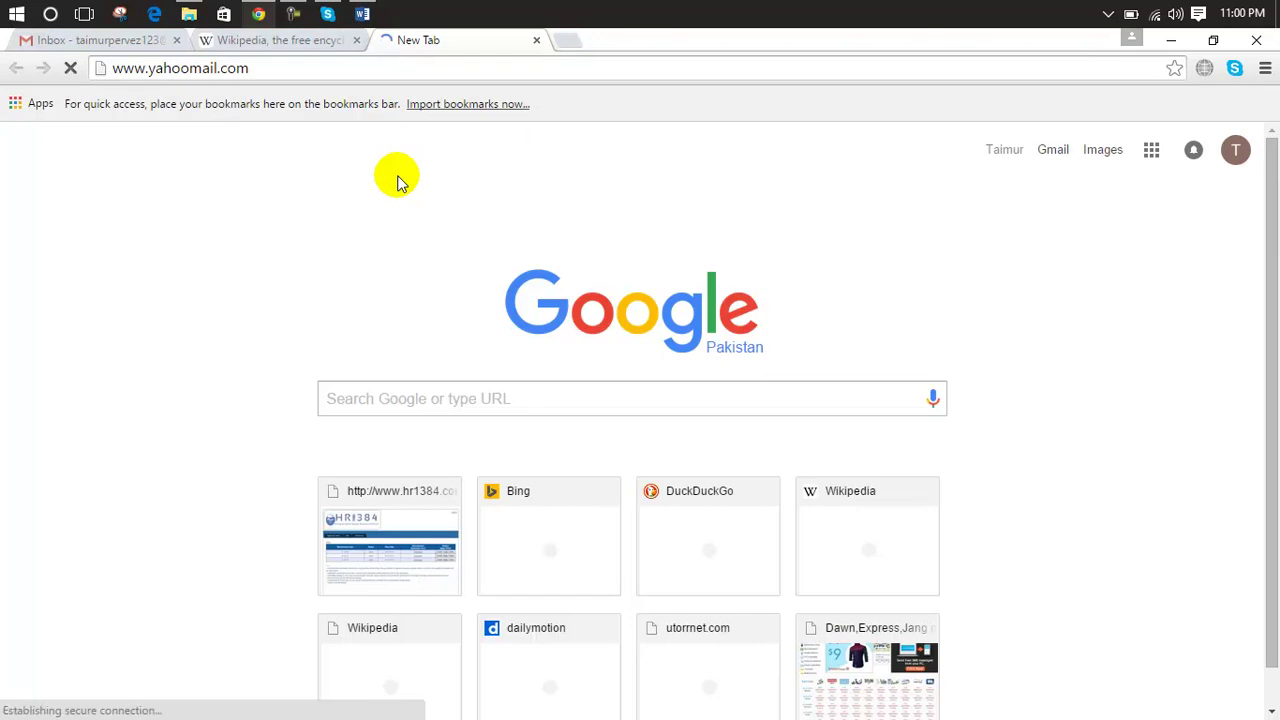
{"action": "left_click", "coordinate": [360, 44]}
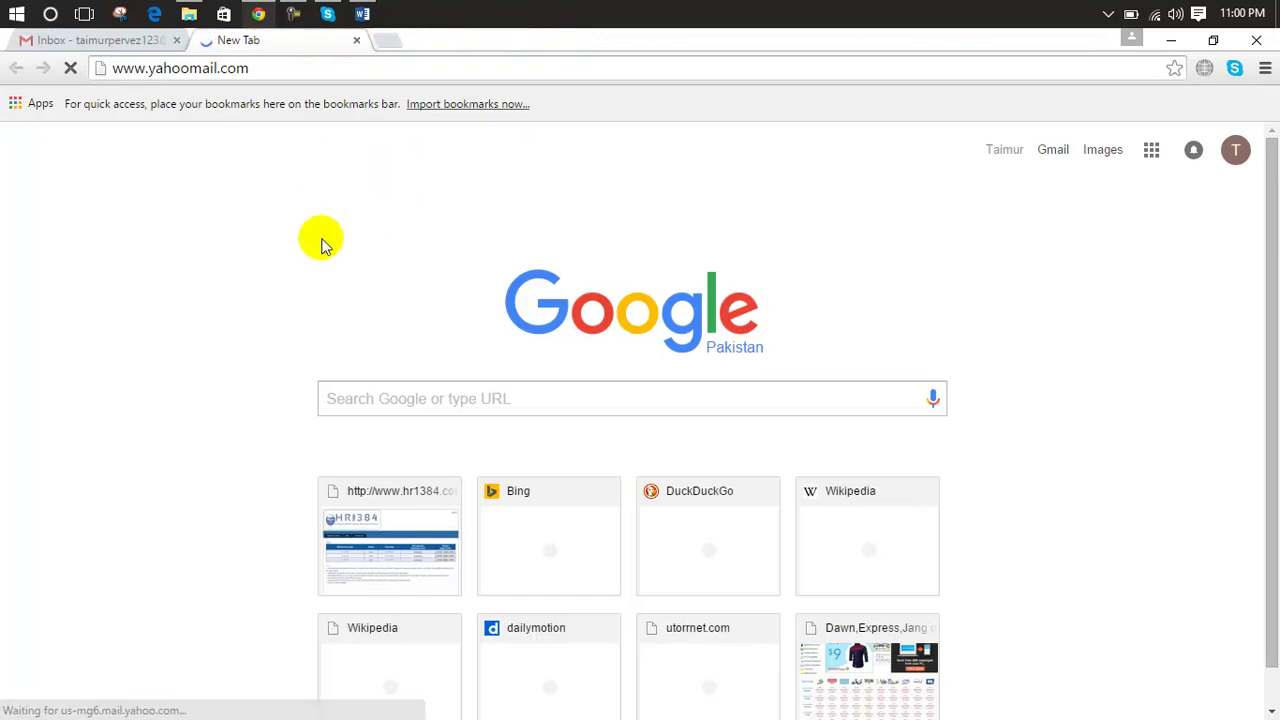
{"action": "left_click", "coordinate": [105, 48]}
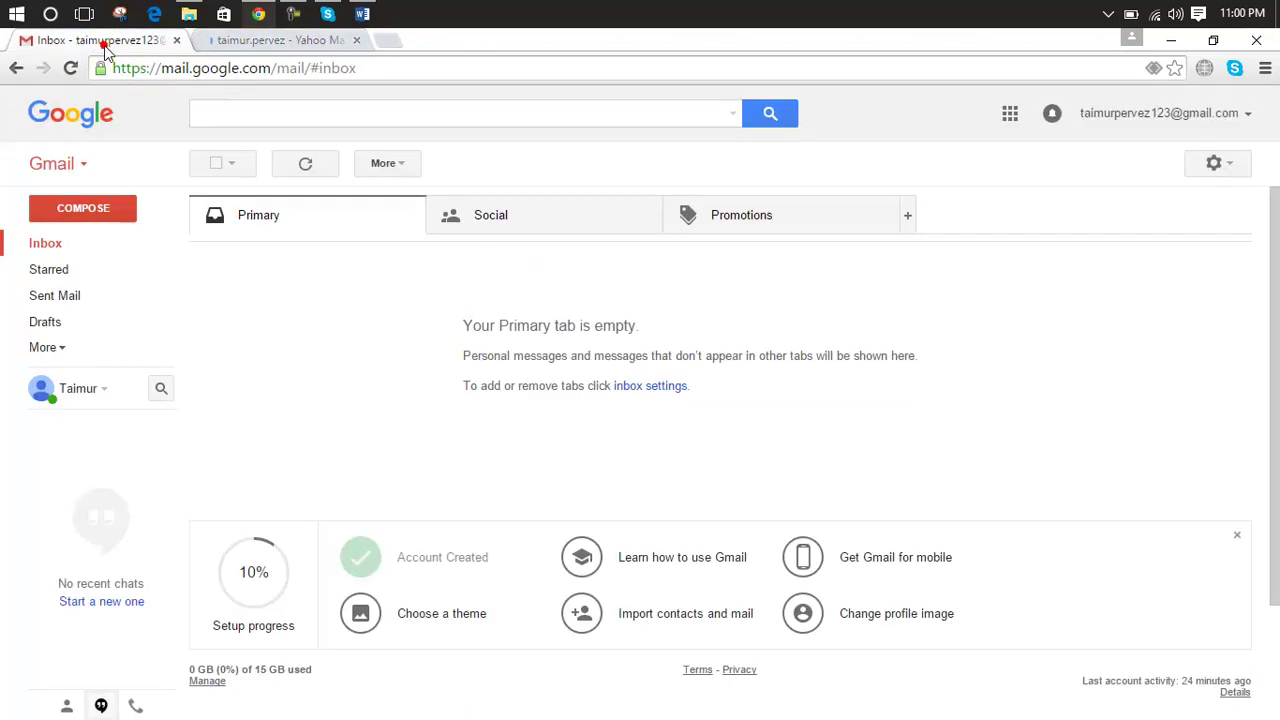
{"action": "left_click", "coordinate": [241, 46]}
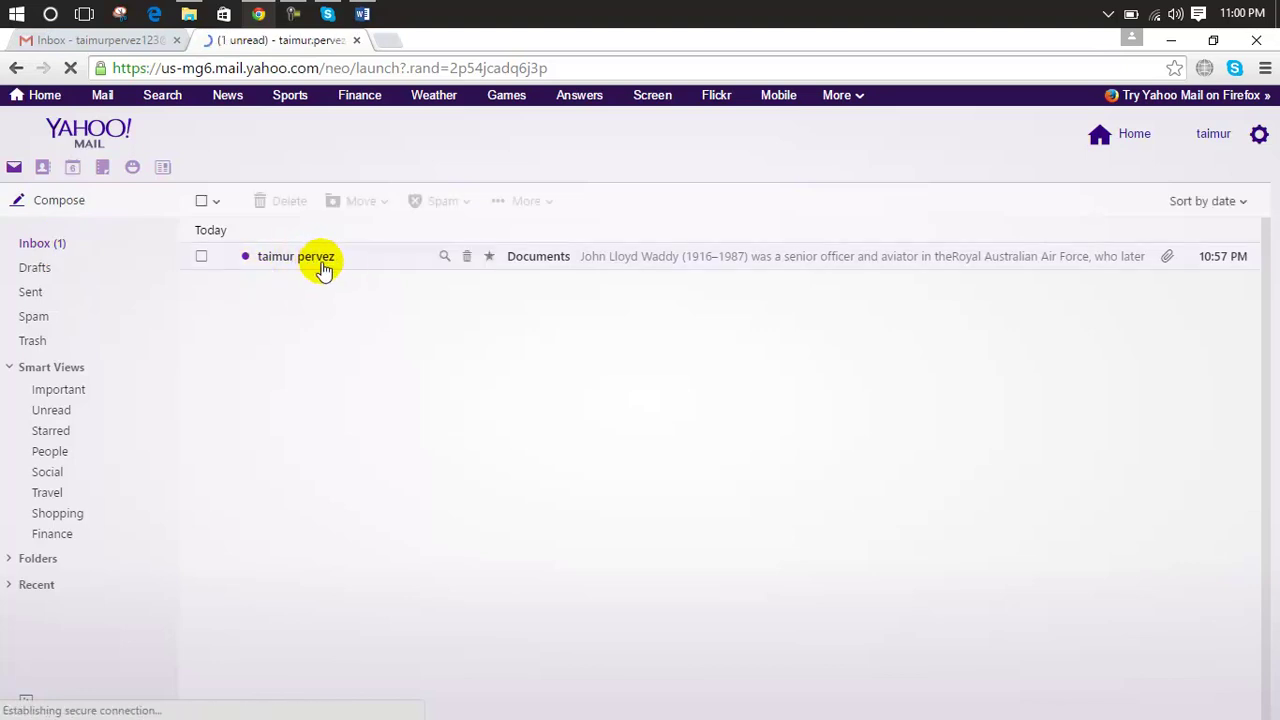
Step: Open the Documents message, show its blocked images, and refresh the mailbox to load both attachments
{"action": "left_click", "coordinate": [549, 264]}
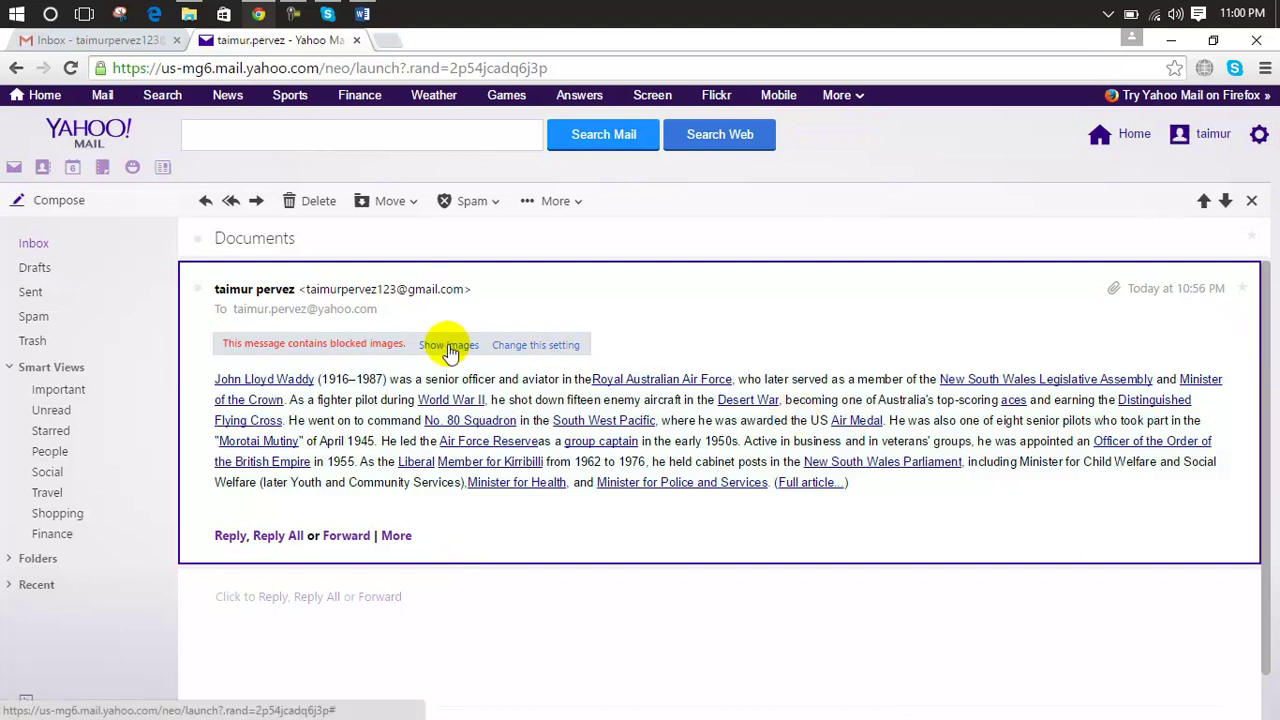
{"action": "left_click", "coordinate": [533, 352]}
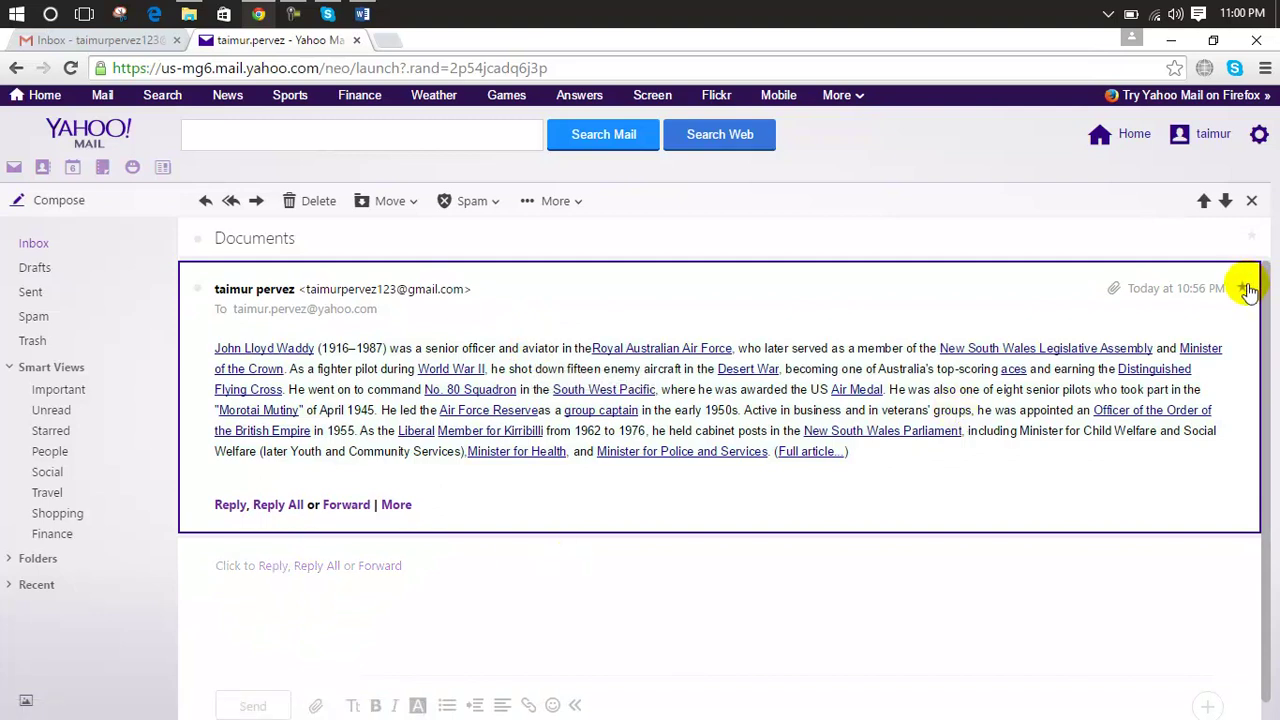
{"action": "left_click", "coordinate": [1276, 270]}
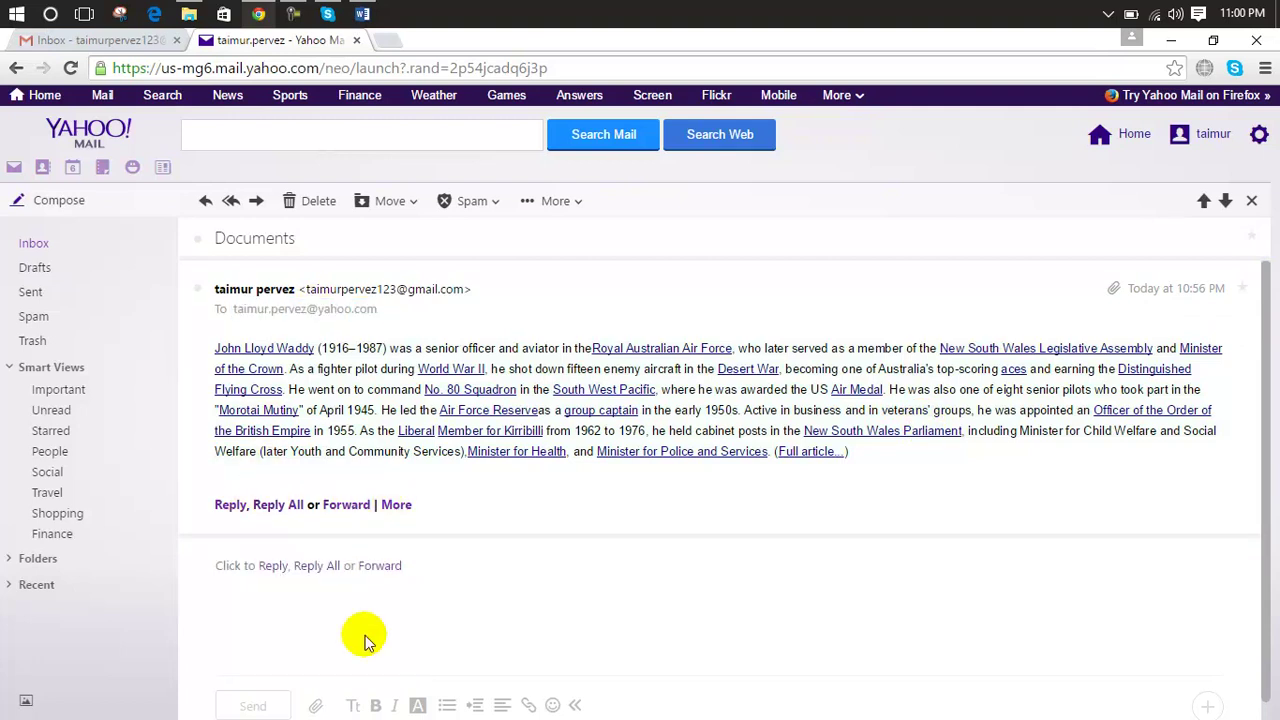
{"action": "left_click", "coordinate": [603, 610]}
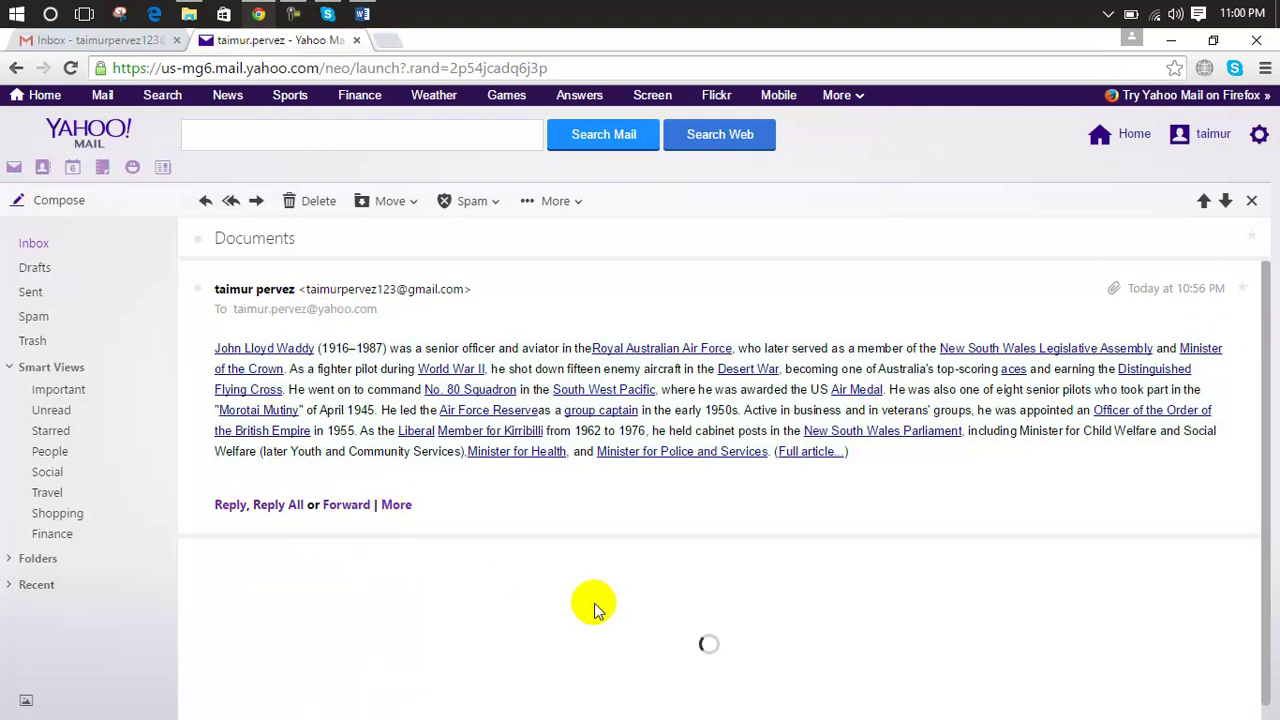
{"action": "left_click", "coordinate": [58, 245]}
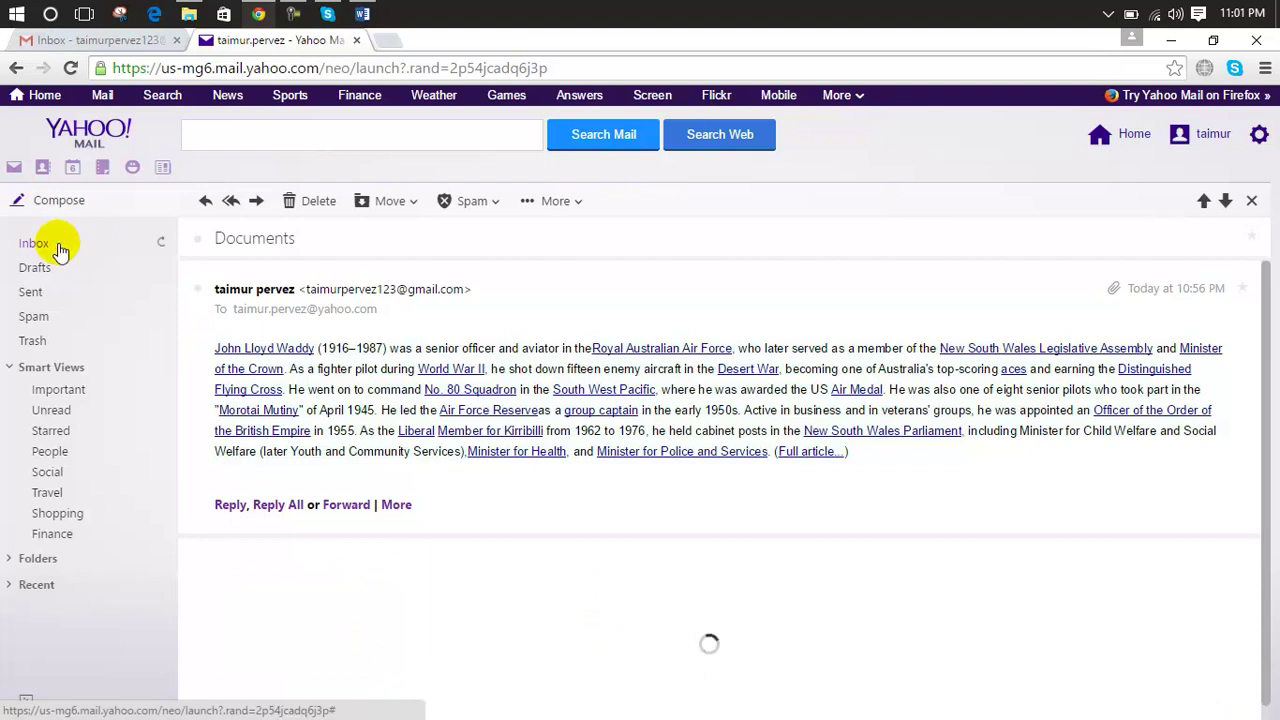
{"action": "left_click", "coordinate": [162, 245]}
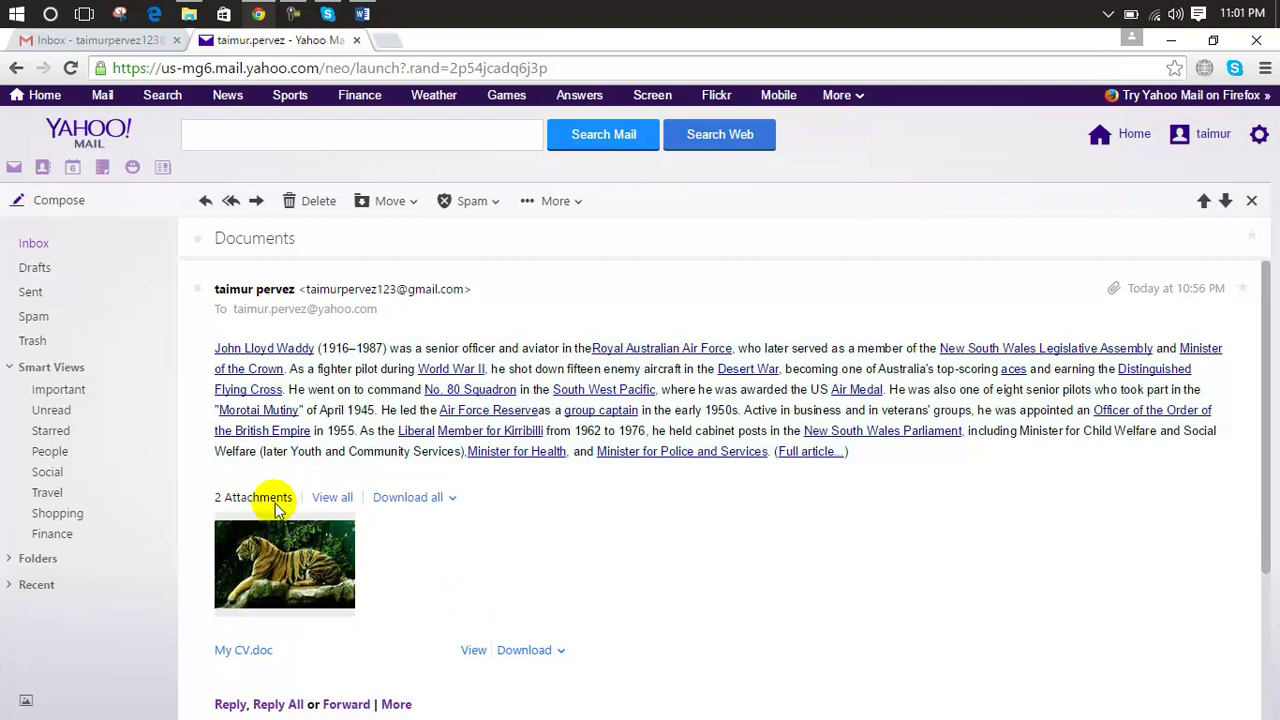
Step: Preview the tiger image and My CV.doc attachments in the viewer, then close it and return to the inbox
{"action": "left_click", "coordinate": [349, 499]}
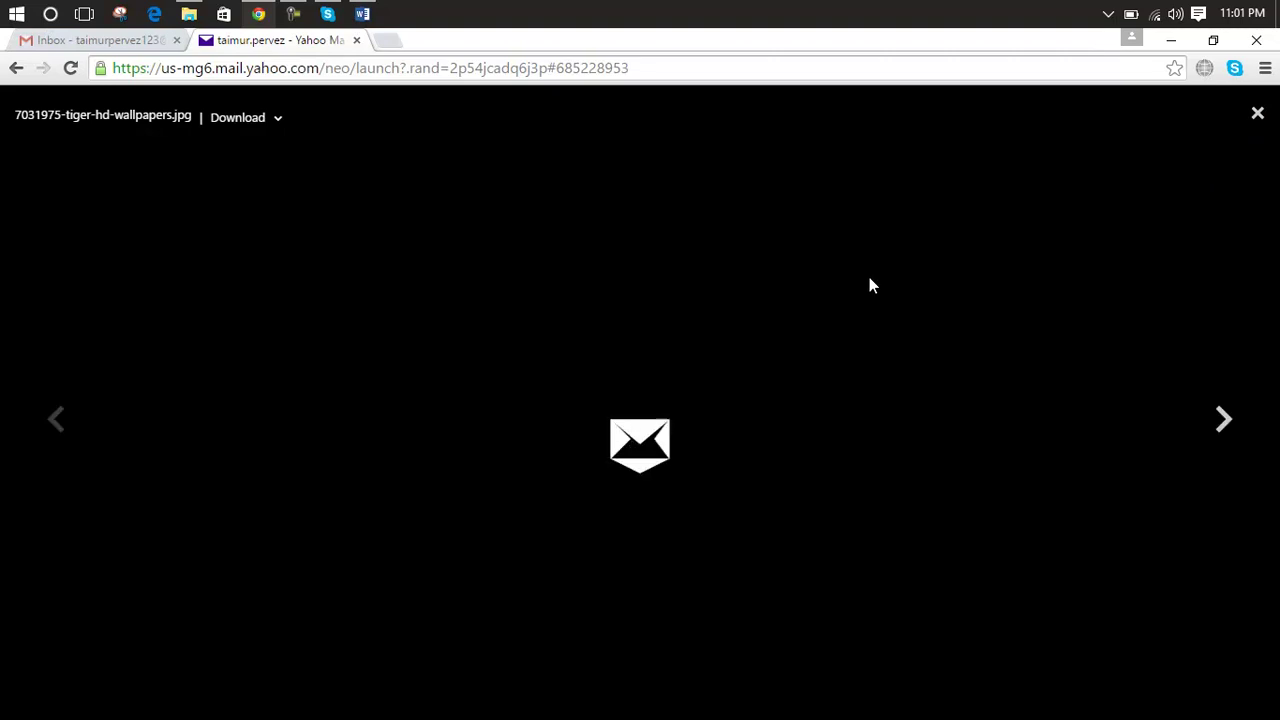
{"action": "left_click", "coordinate": [1224, 419]}
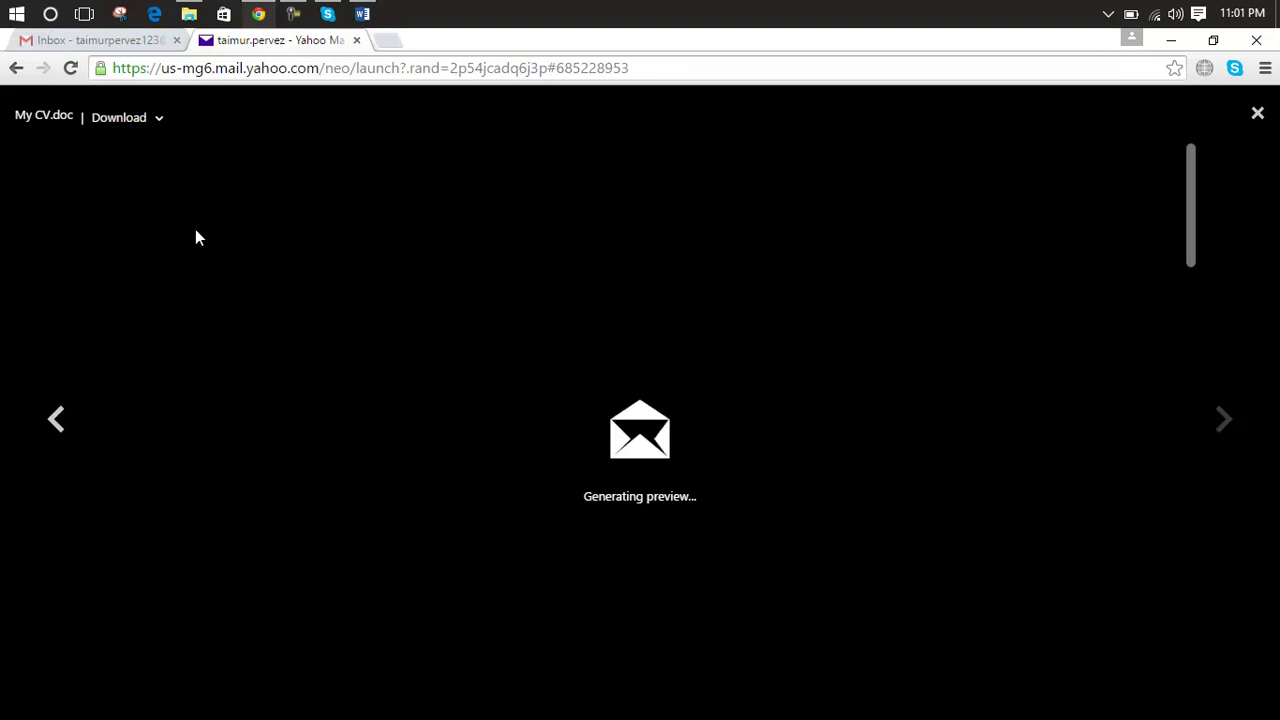
{"action": "left_click", "coordinate": [55, 432]}
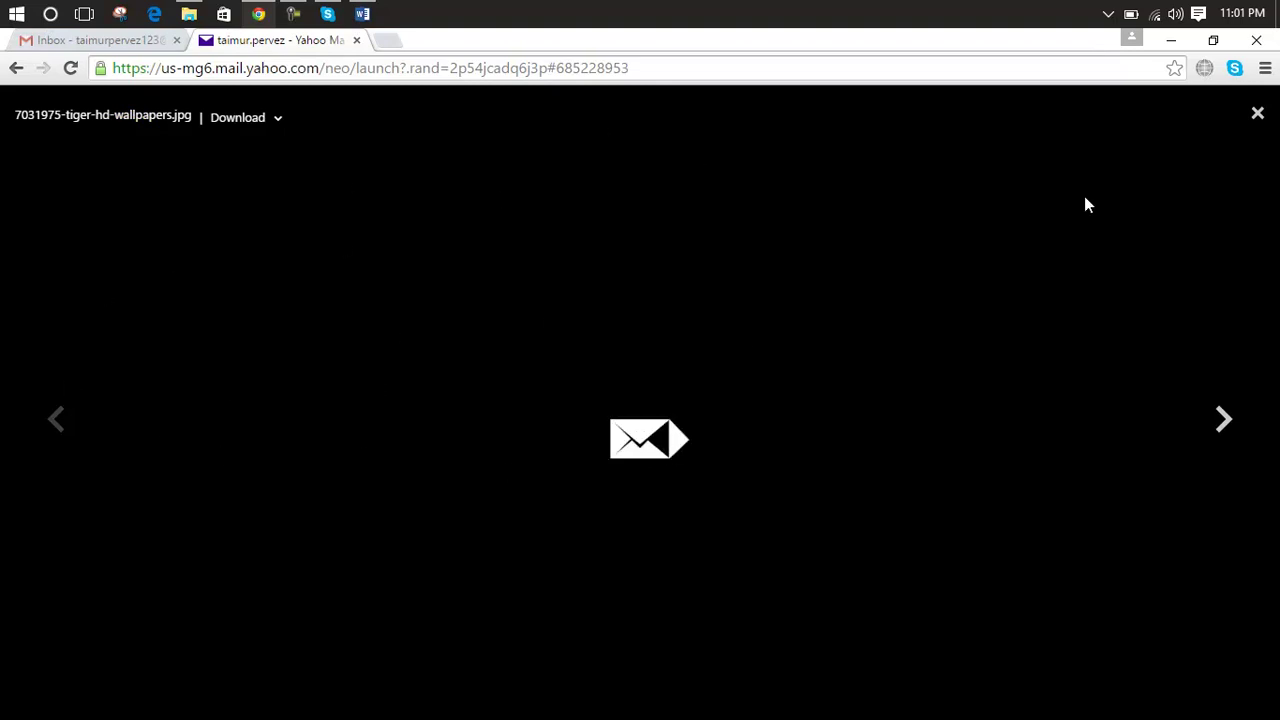
{"action": "left_click", "coordinate": [1257, 114]}
{"action": "left_click", "coordinate": [598, 255]}
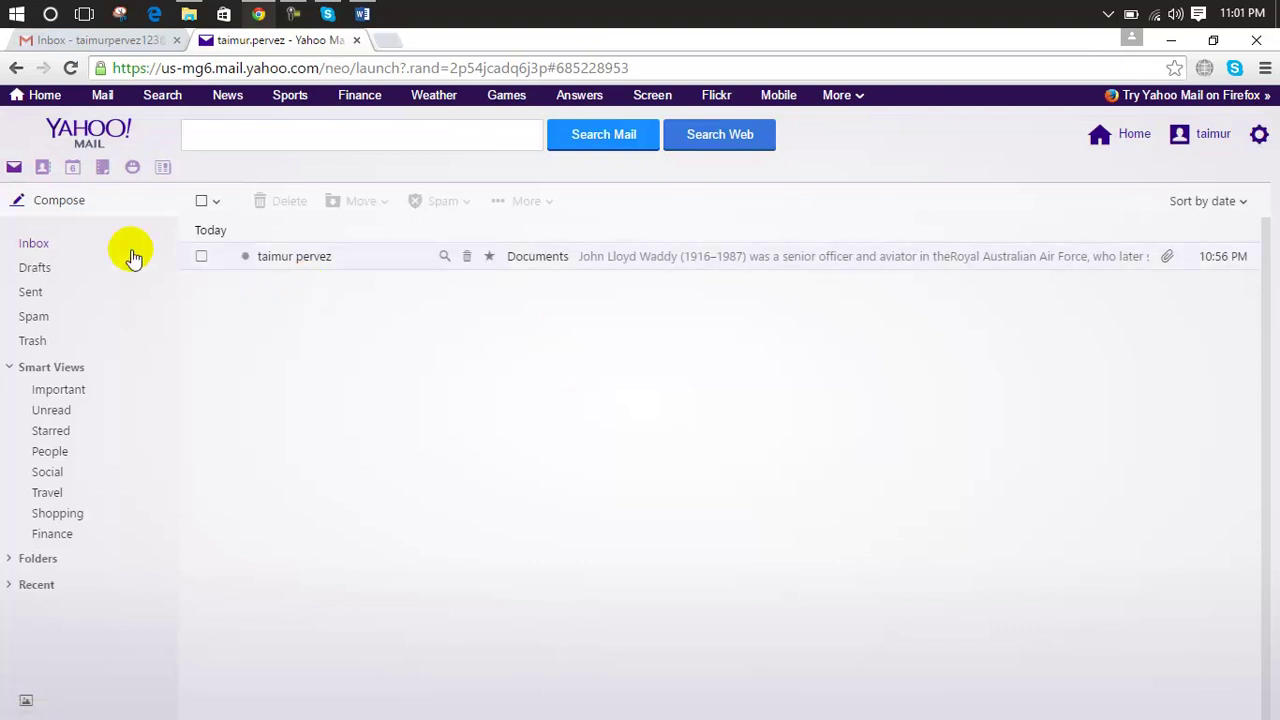
Step: Compose a new message to the Gmail account's address with the subject 'thanks for msg'
{"action": "left_click", "coordinate": [52, 207]}
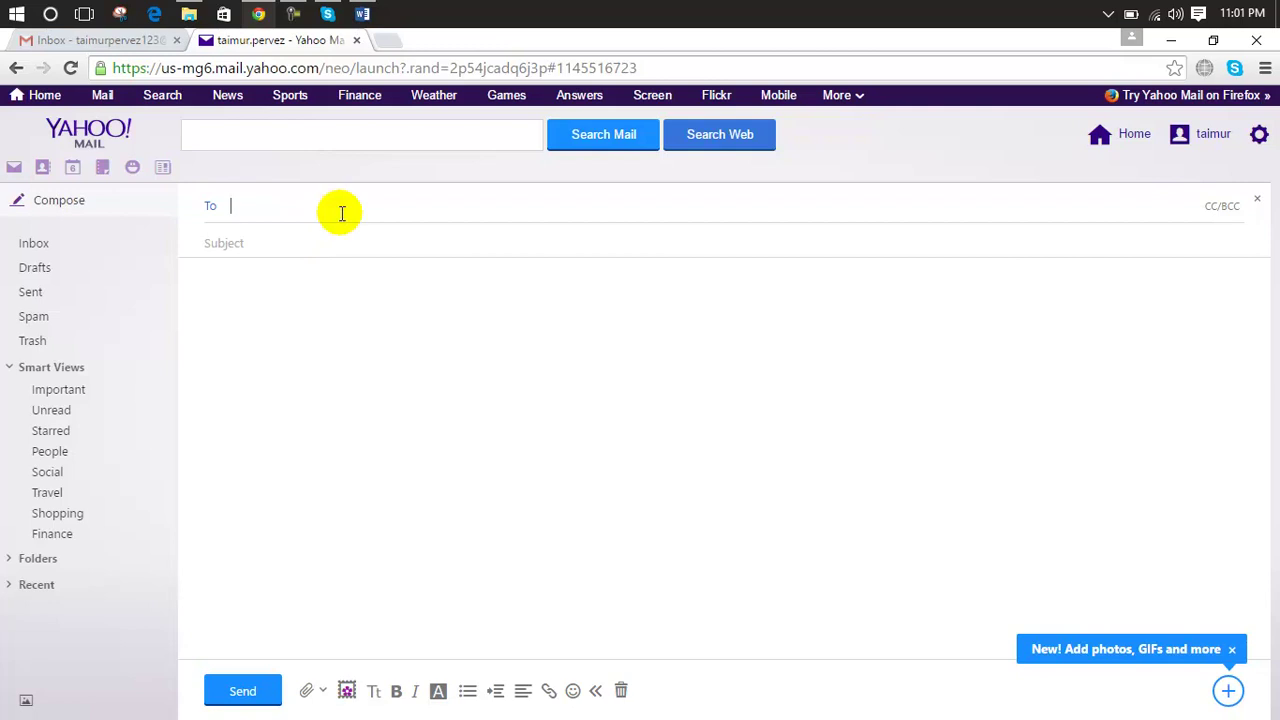
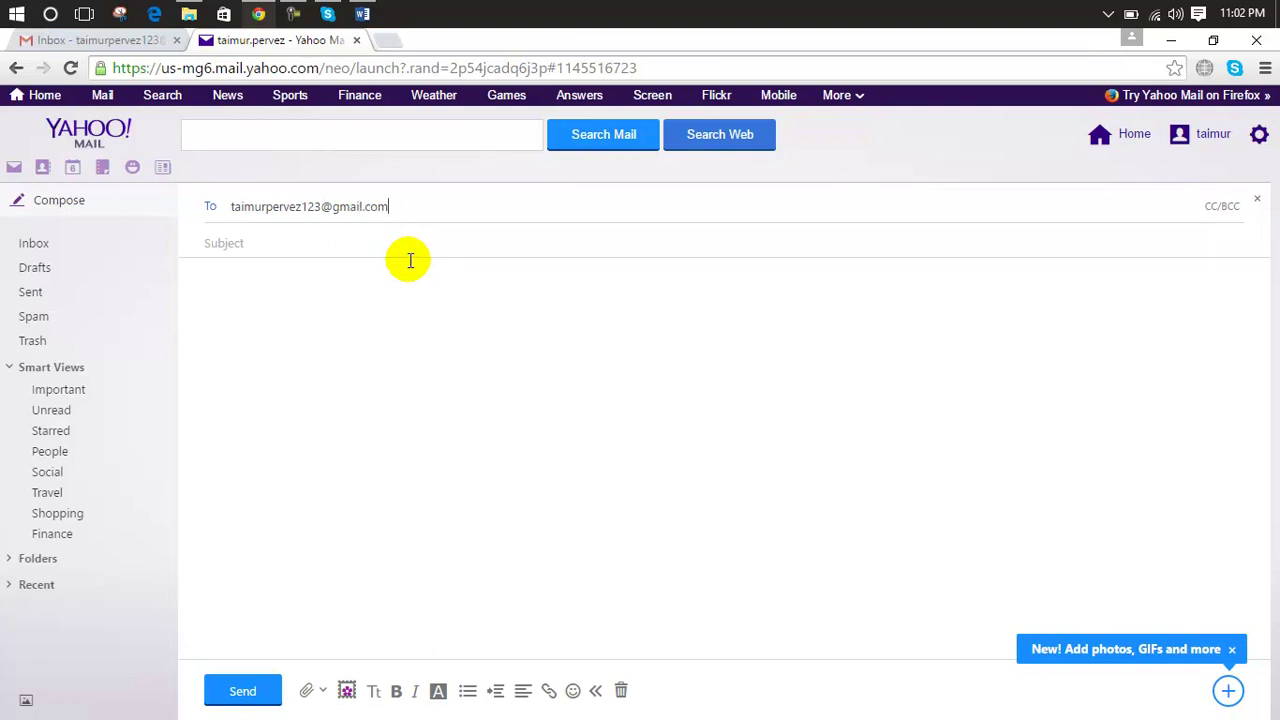
{"action": "left_click", "coordinate": [410, 244]}
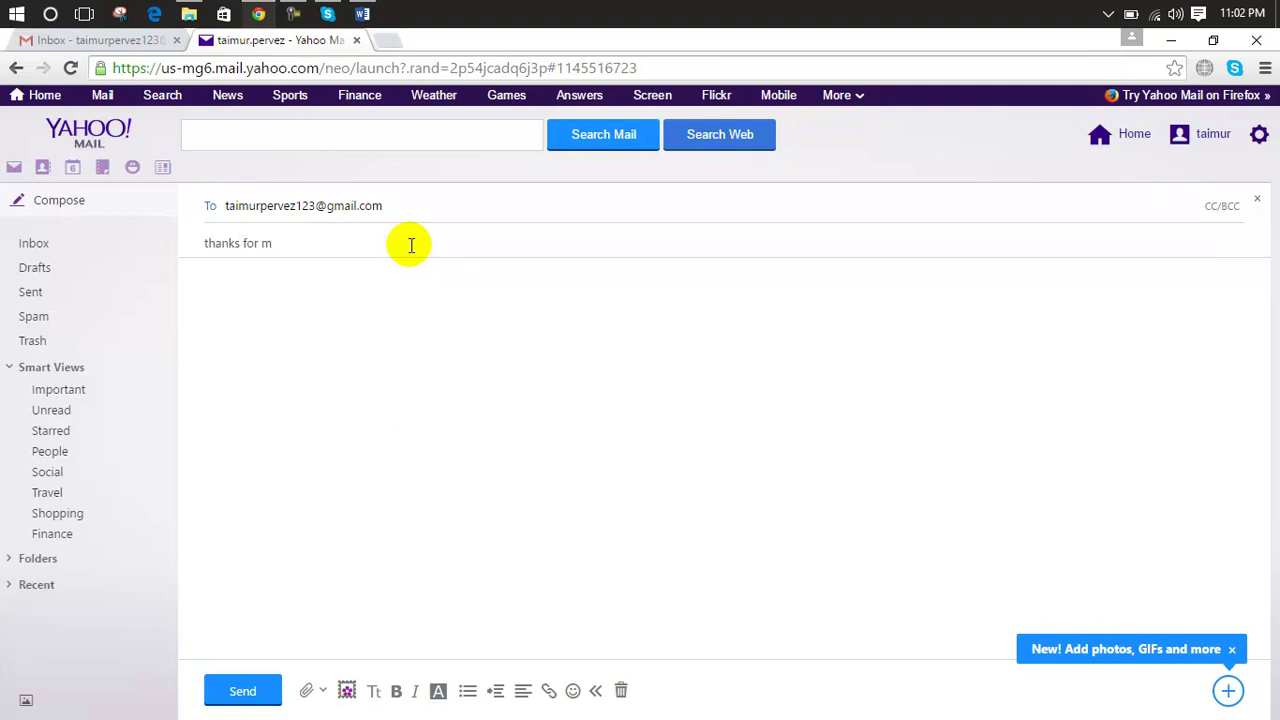
{"action": "left_click", "coordinate": [383, 292]}
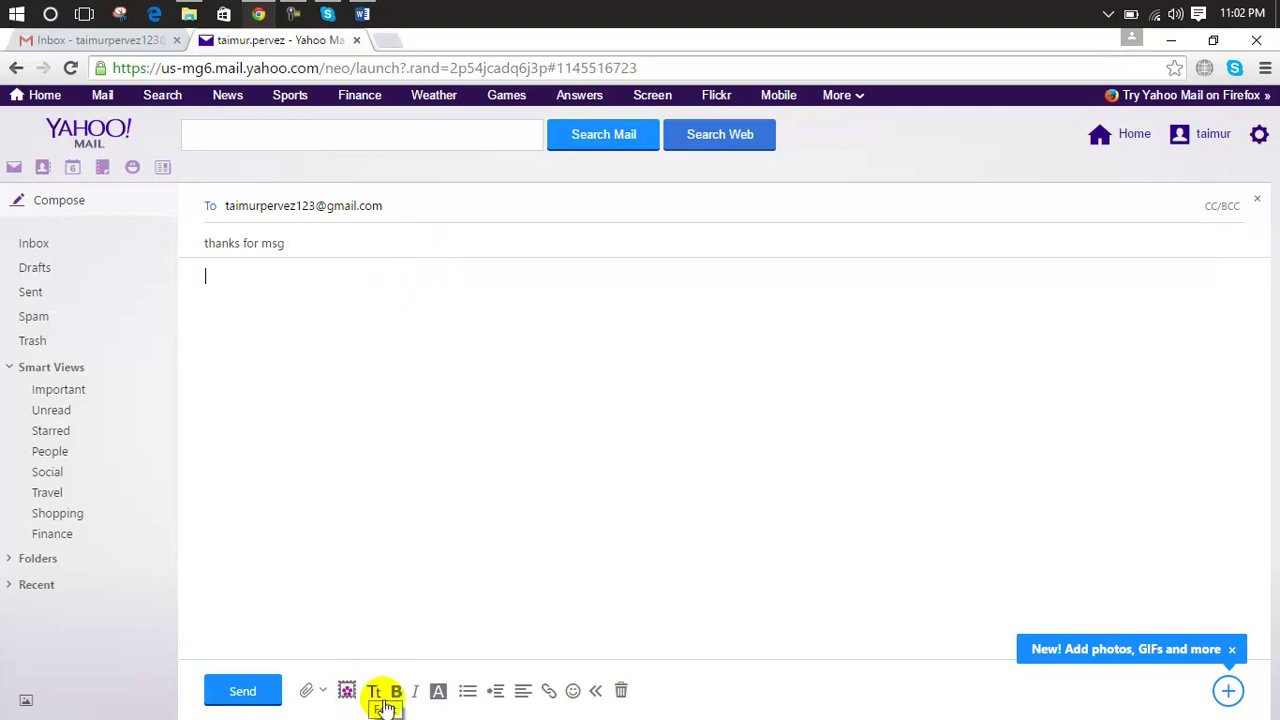
{"action": "left_click", "coordinate": [306, 690]}
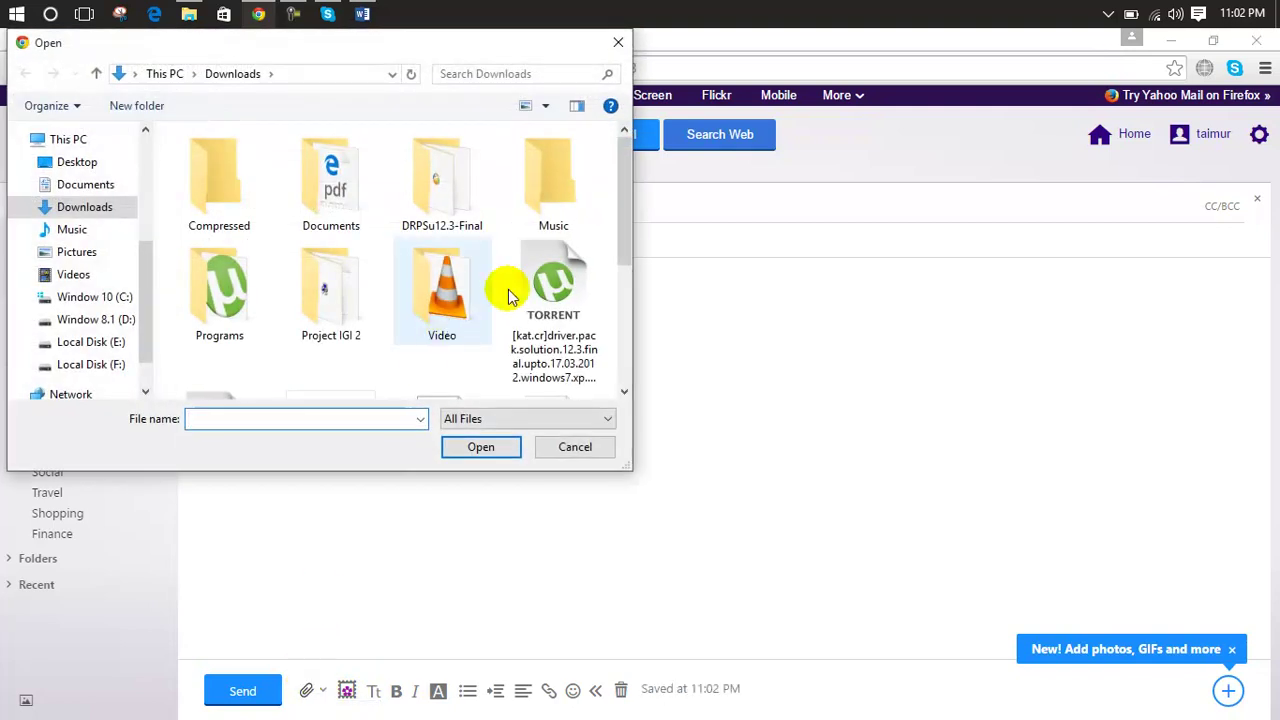
Step: Attach My CV PDF from Downloads and send the 'thanks for msg' message
{"action": "left_click_drag", "start_coordinate": [619, 225], "coordinate": [625, 319]}
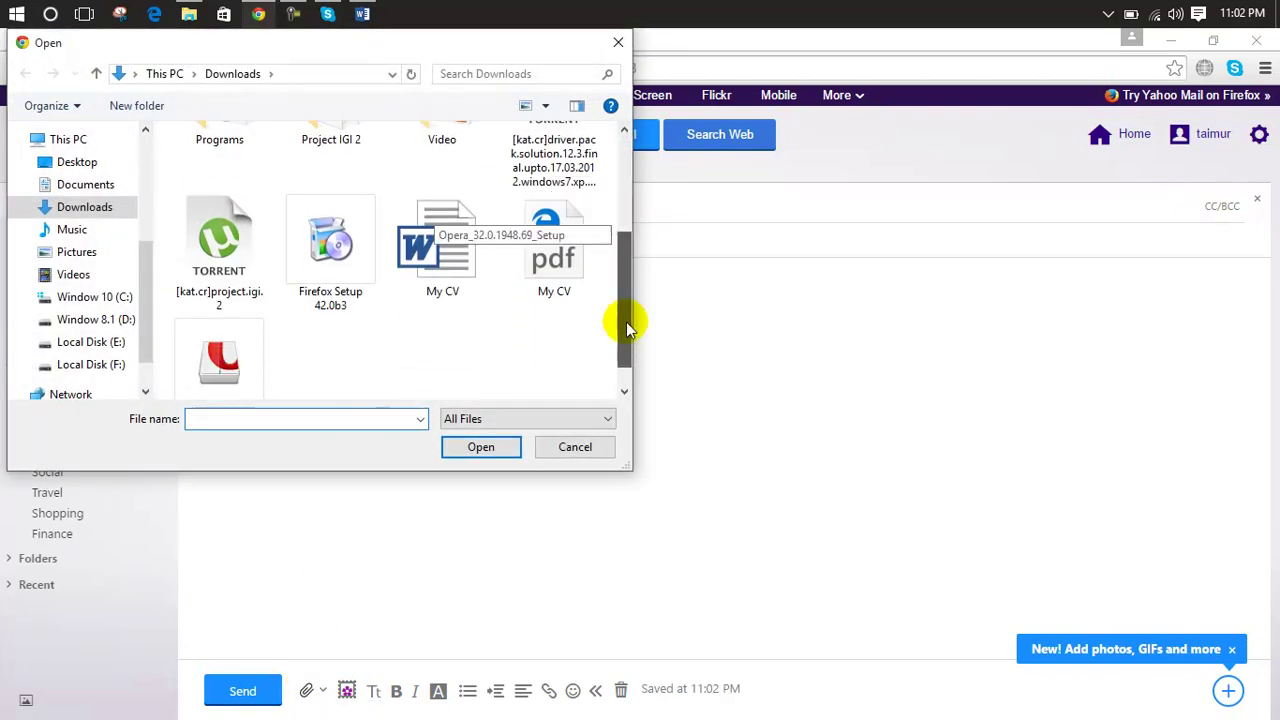
{"action": "double_click", "coordinate": [573, 228]}
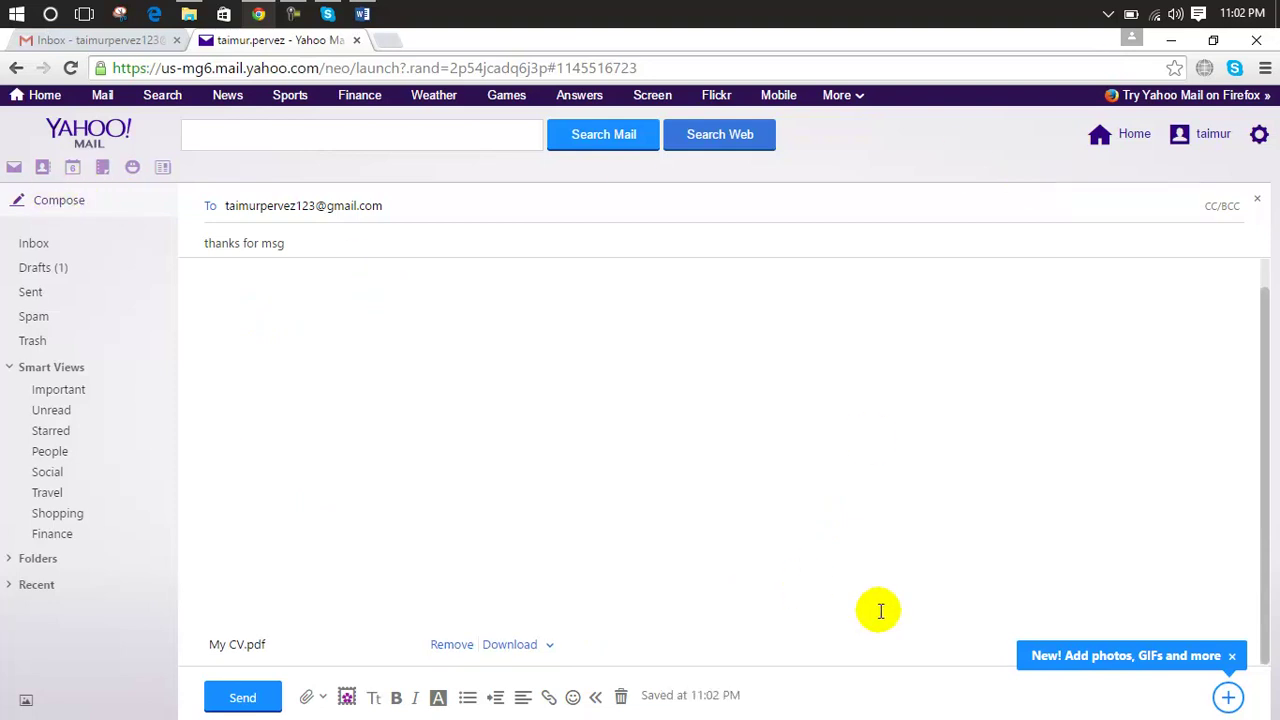
{"action": "left_click", "coordinate": [236, 698]}
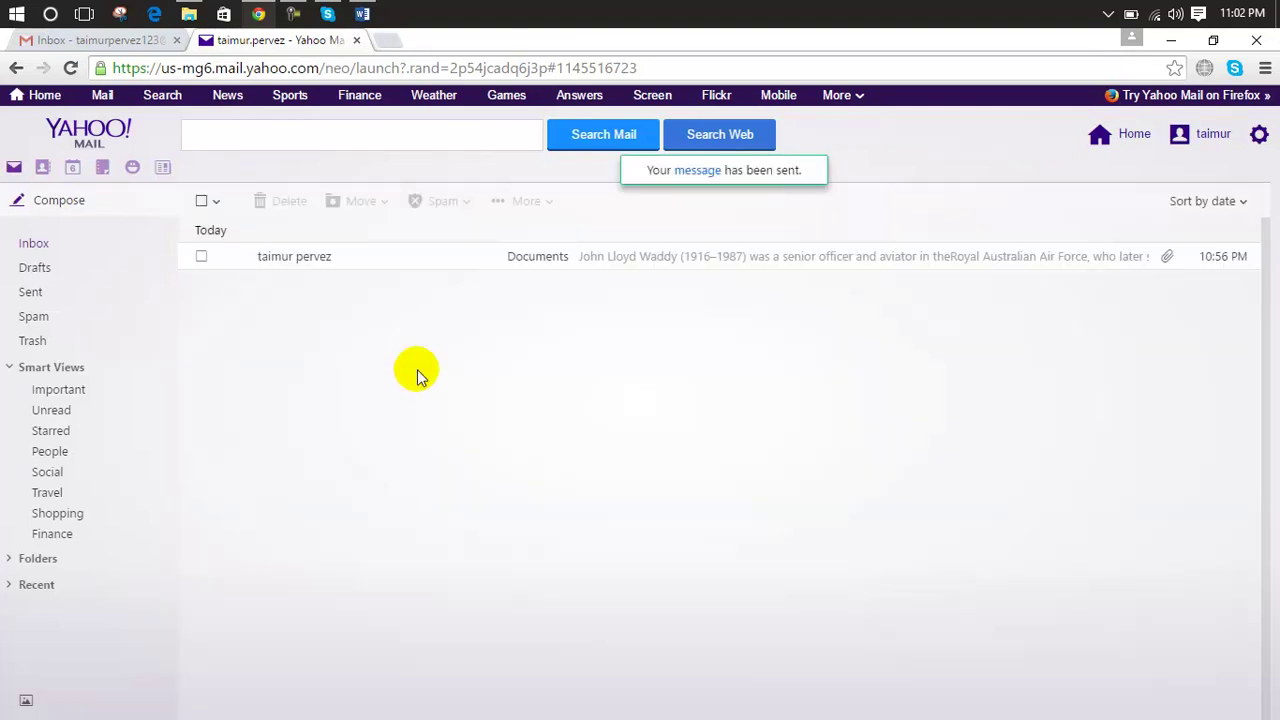
Step: Back in Gmail, refresh the inbox and open Sent Mail showing the Documents message
{"action": "left_click", "coordinate": [130, 45]}
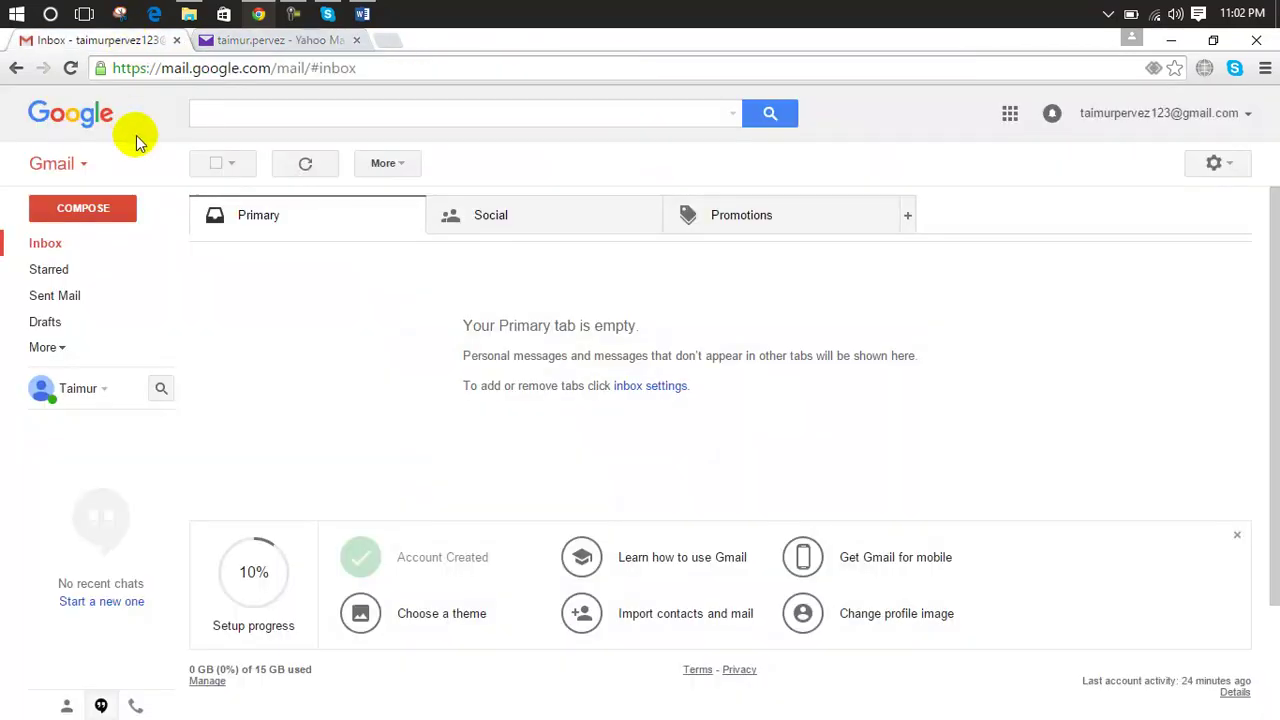
{"action": "left_click", "coordinate": [68, 256]}
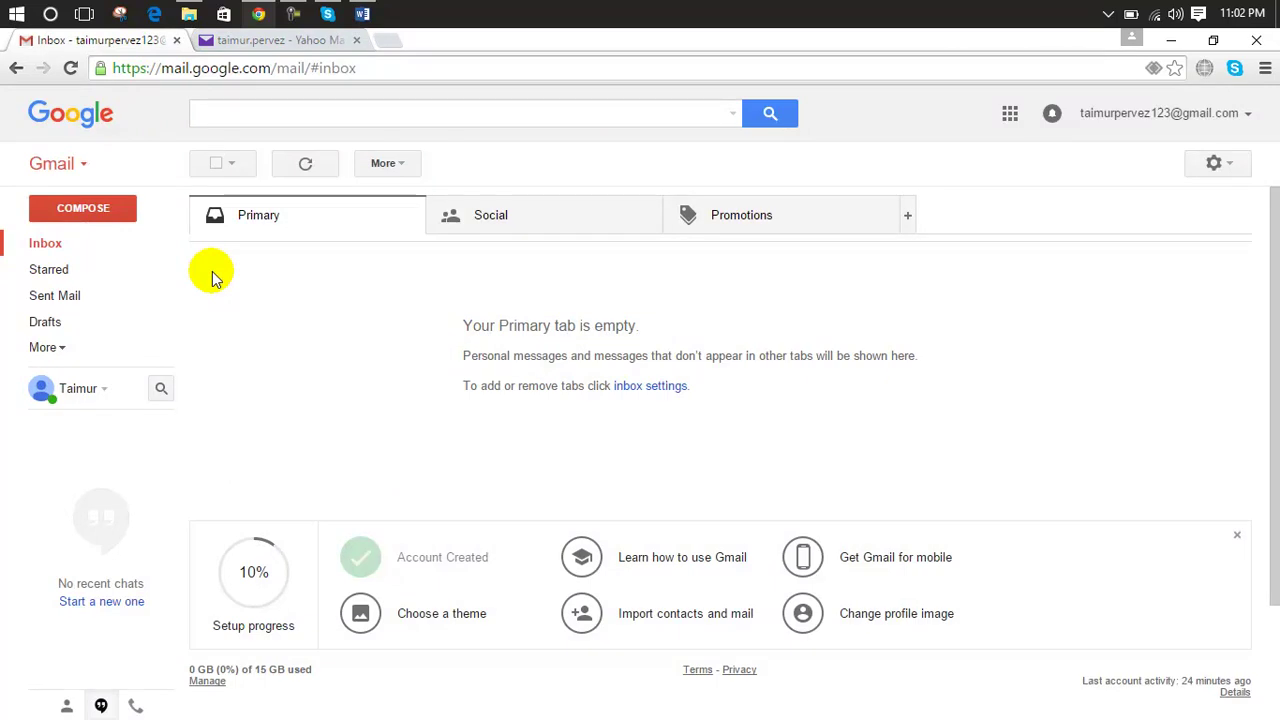
{"action": "left_click", "coordinate": [283, 45]}
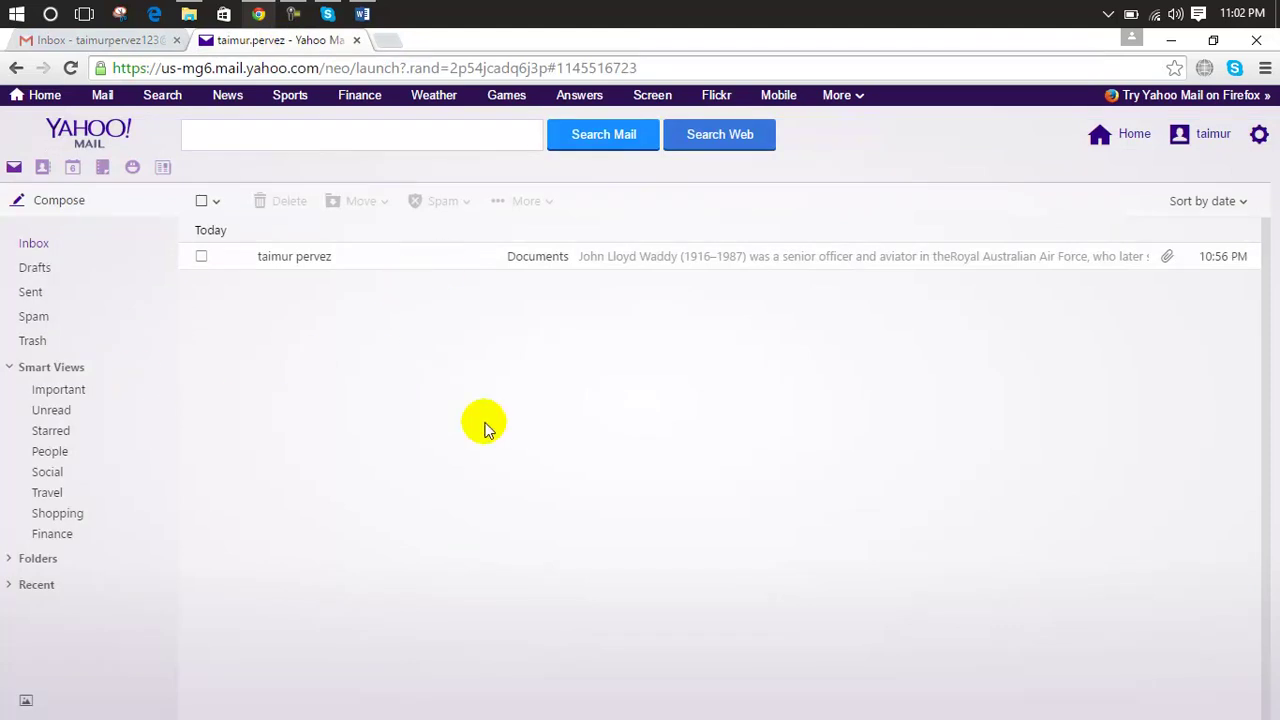
{"action": "left_click", "coordinate": [134, 42]}
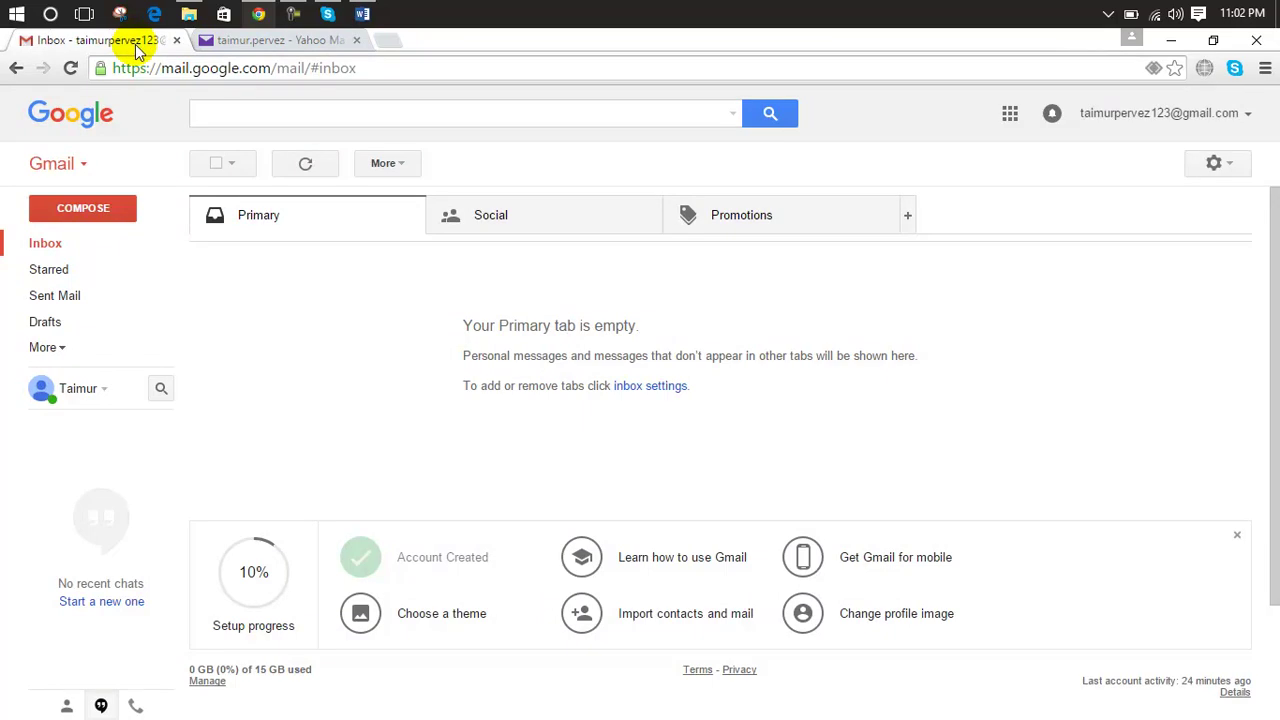
{"action": "left_click", "coordinate": [66, 290]}
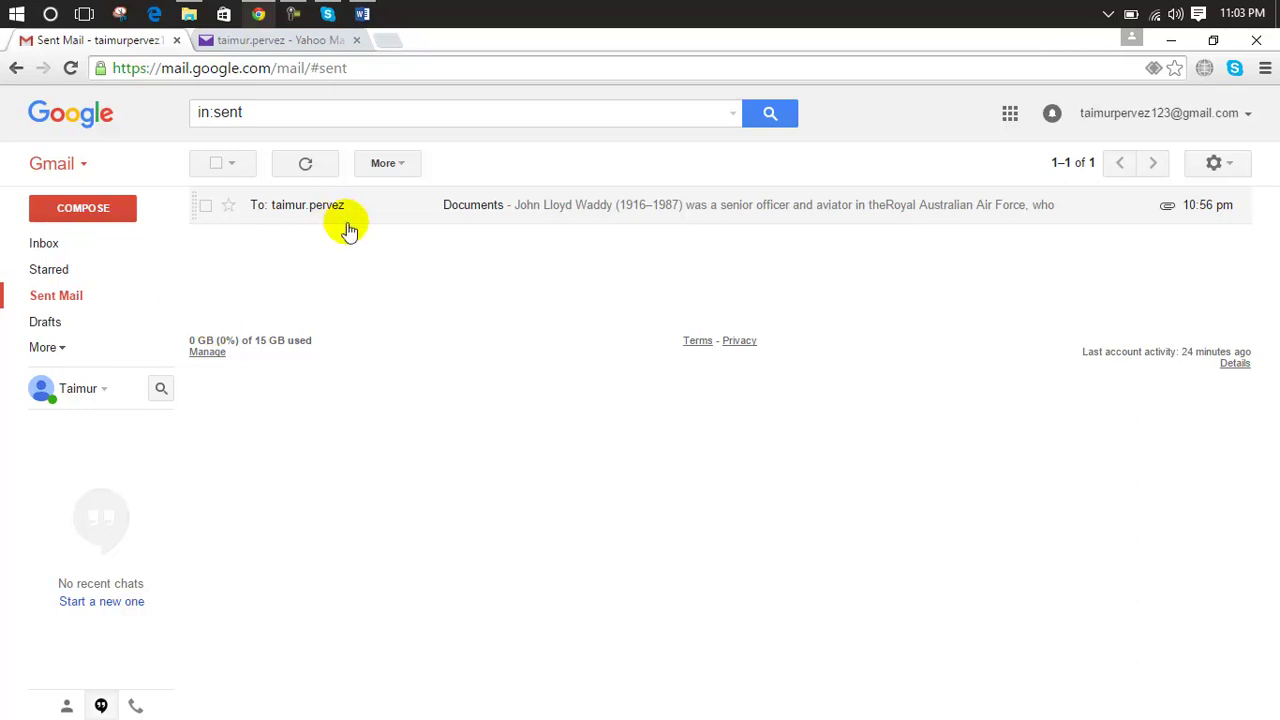
Step: Move the sent Documents conversation to Trash
{"action": "left_click", "coordinate": [207, 207]}
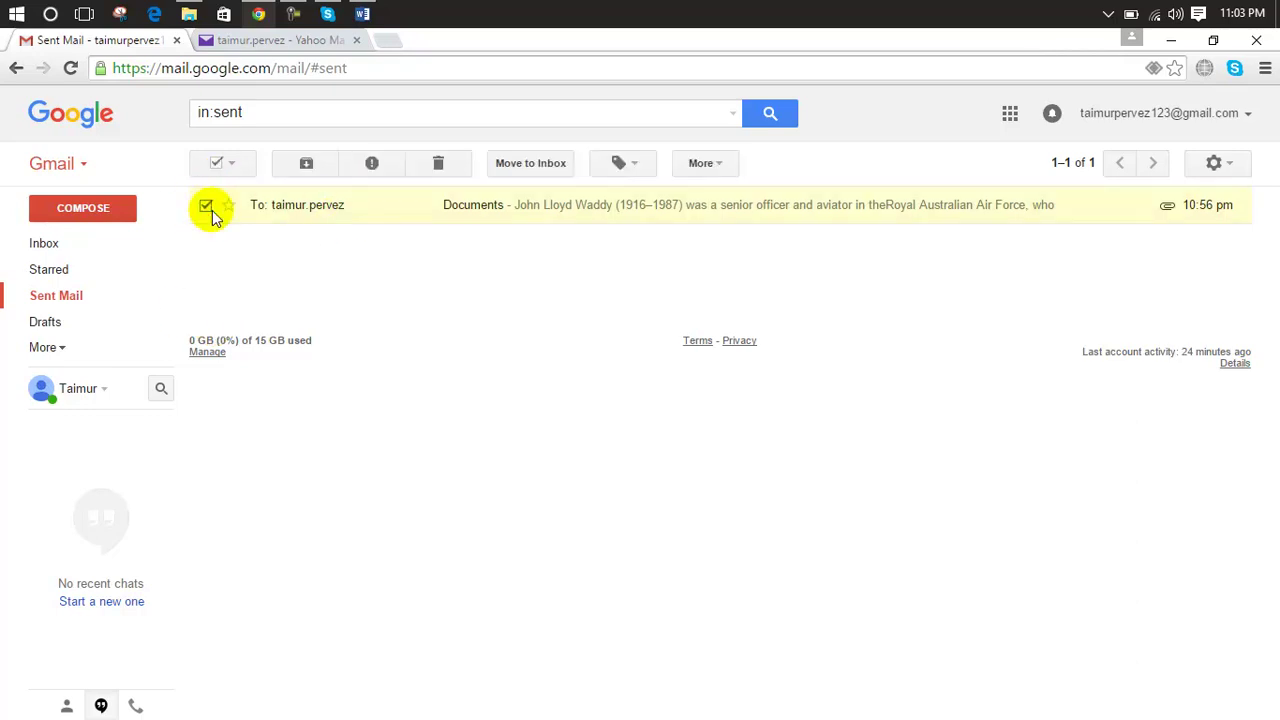
{"action": "left_click", "coordinate": [440, 165]}
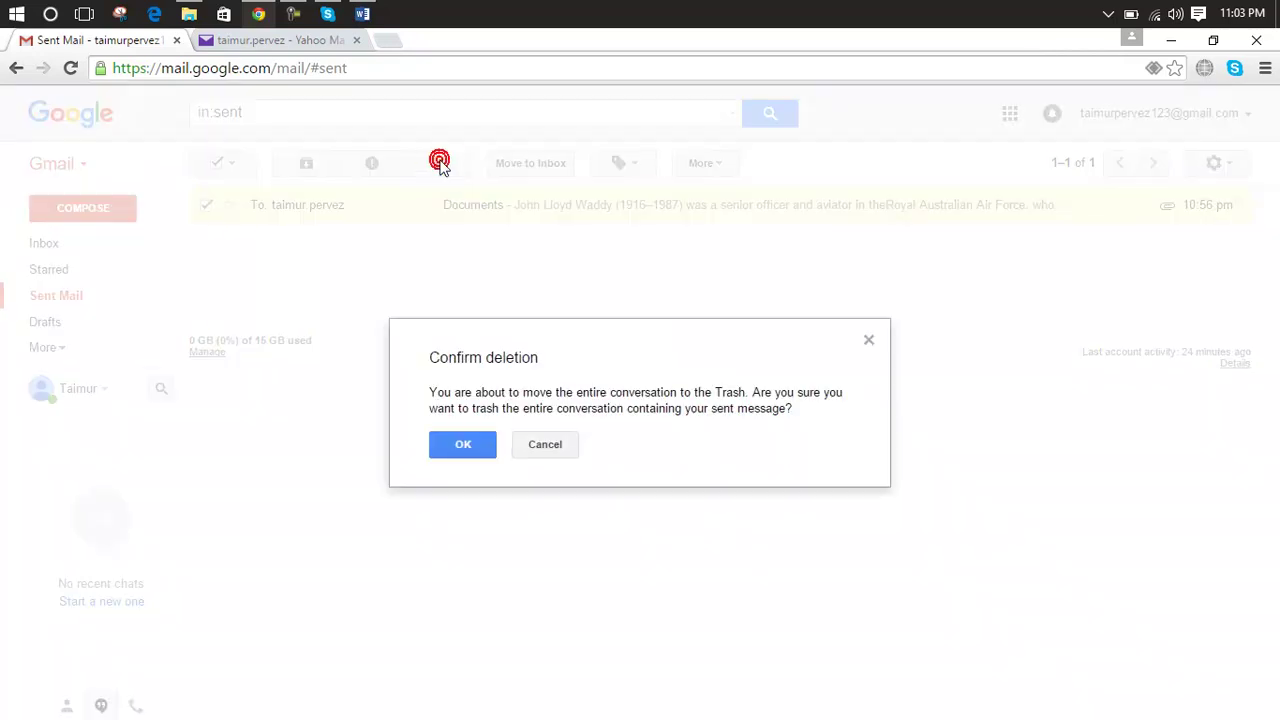
{"action": "left_click", "coordinate": [433, 445]}
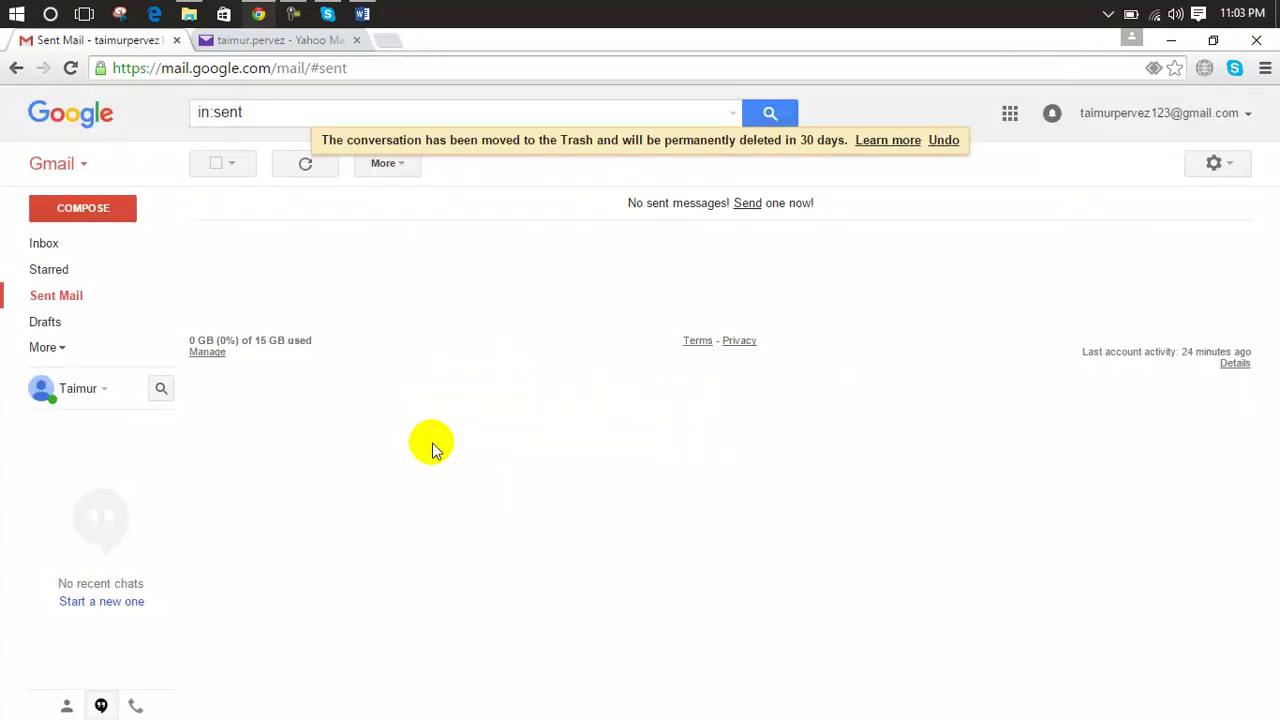
Step: Put away the Lesson 12 Word document and return to the empty Gmail inbox
{"action": "left_click", "coordinate": [363, 13]}
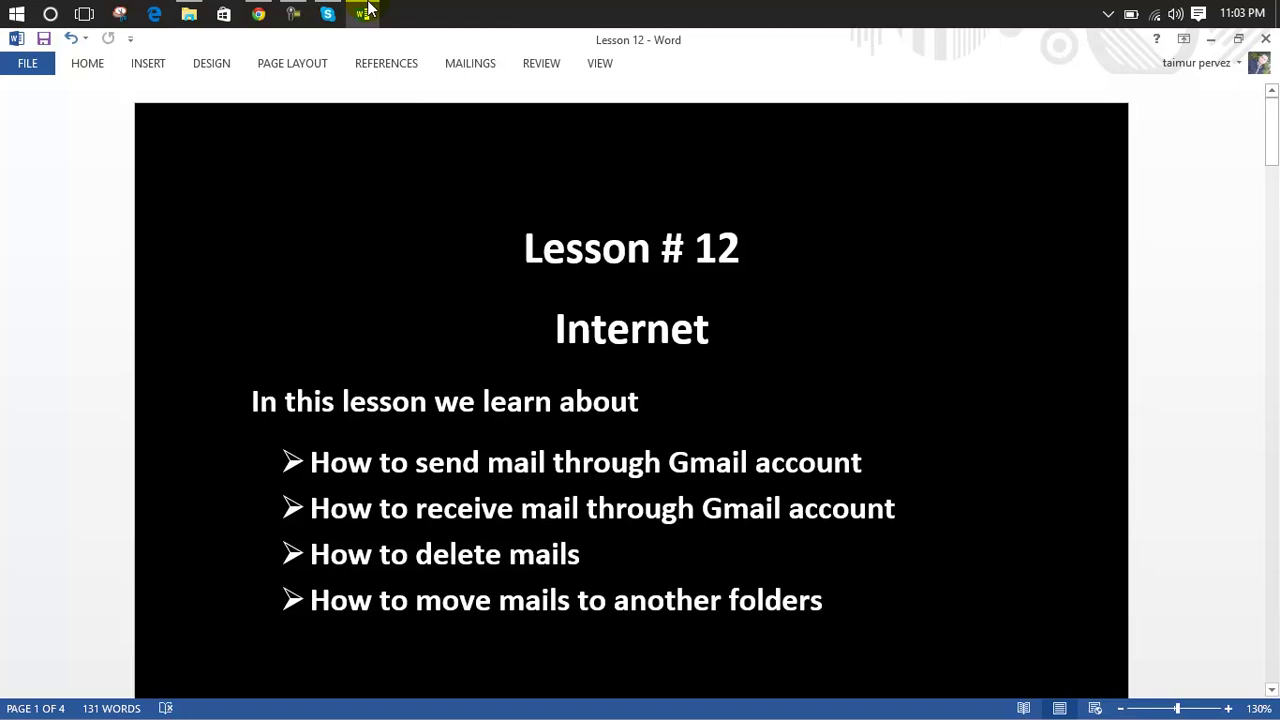
{"action": "left_click", "coordinate": [363, 13]}
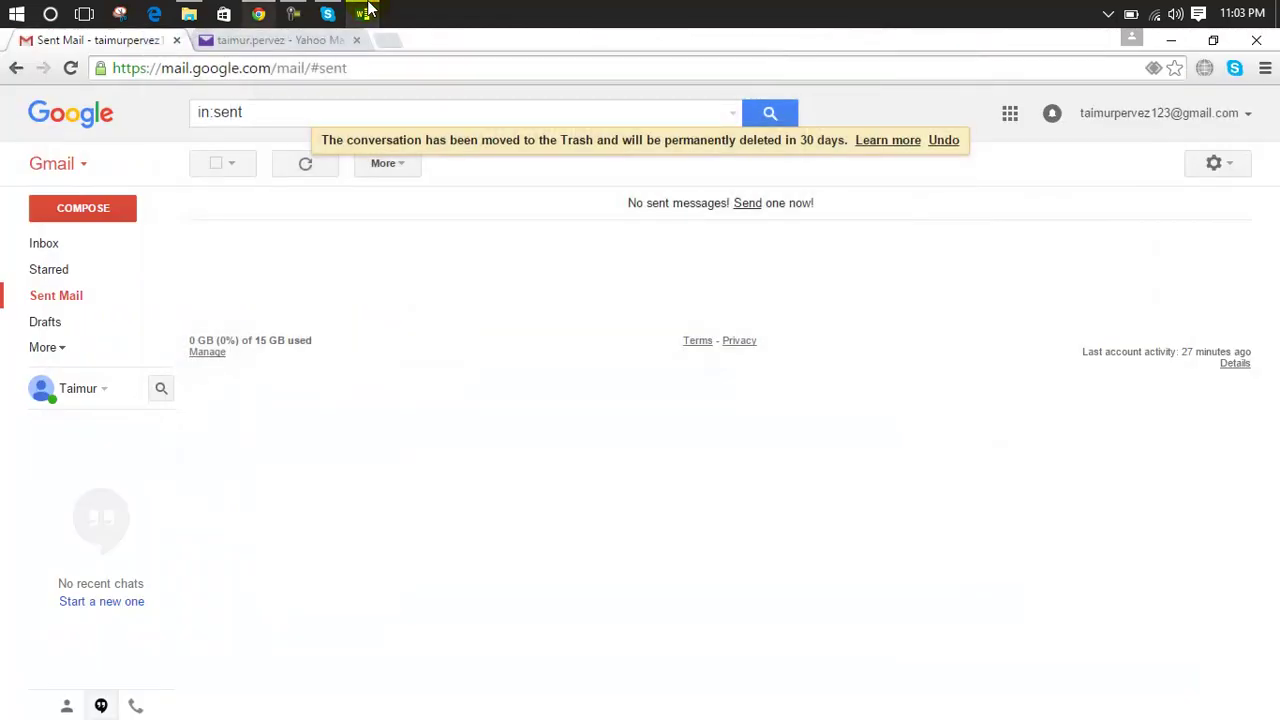
{"action": "left_click", "coordinate": [75, 250]}
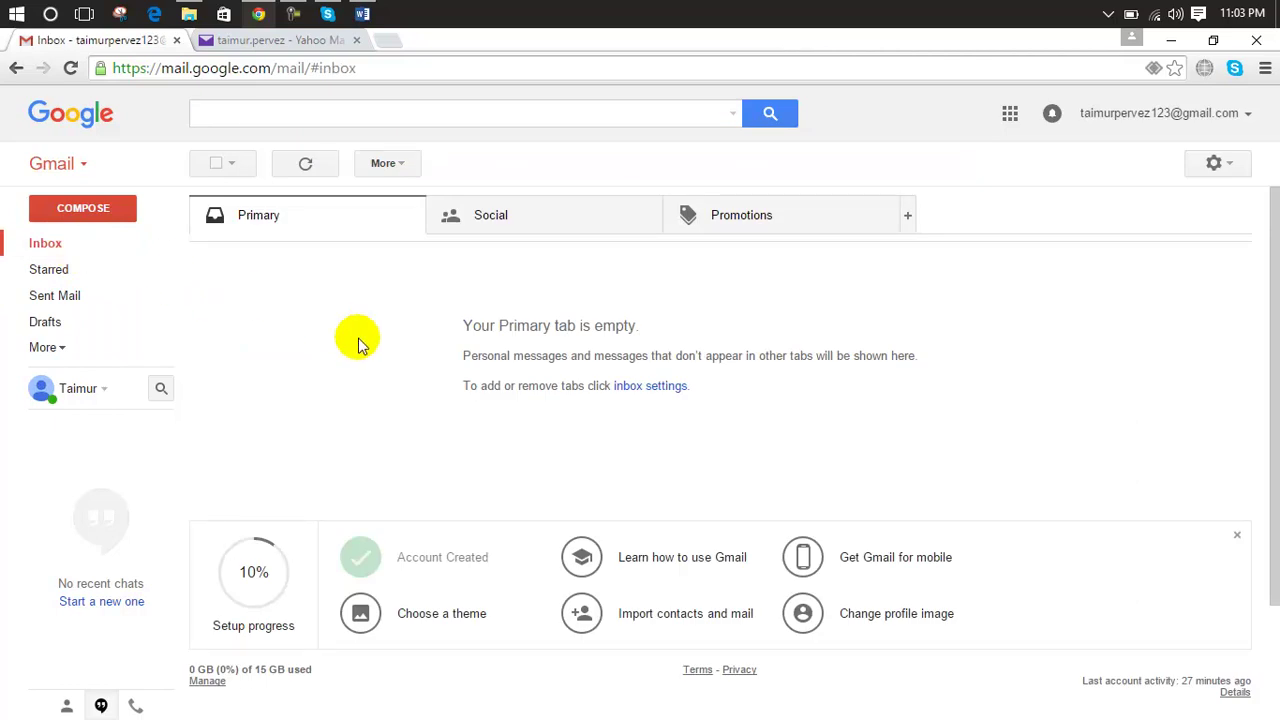
{"action": "left_click", "coordinate": [257, 46]}
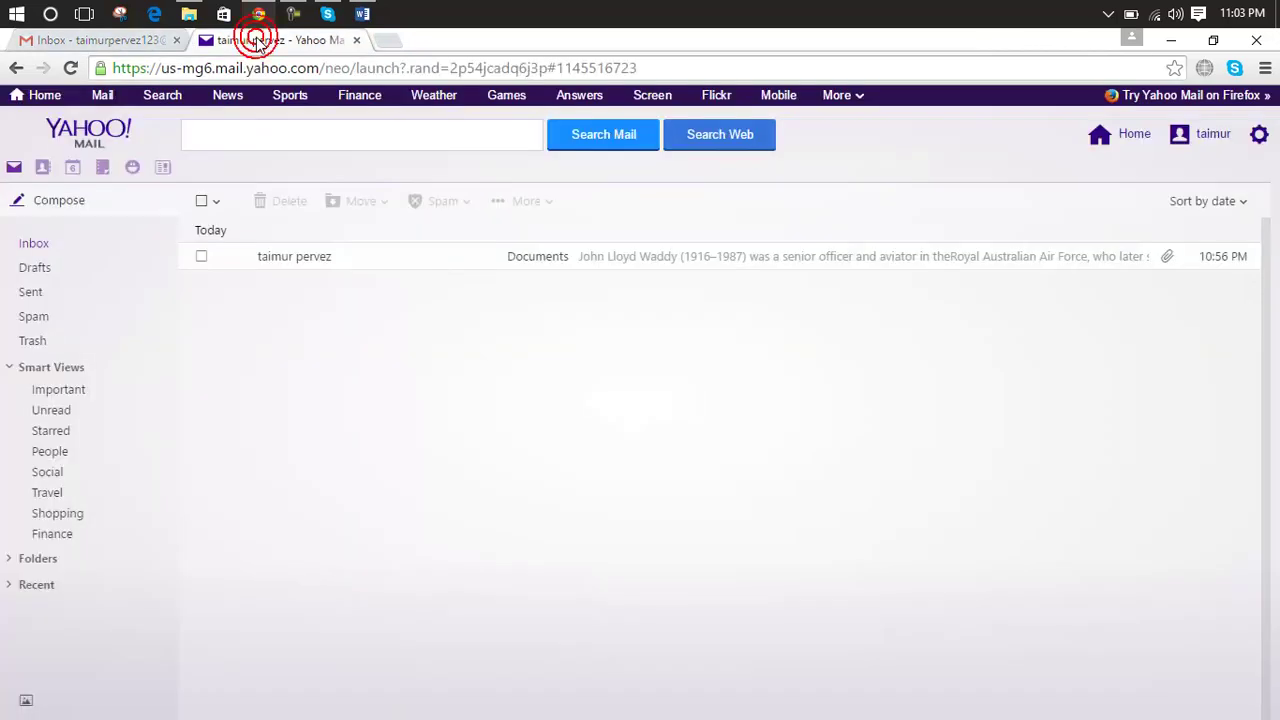
{"action": "left_click", "coordinate": [349, 255]}
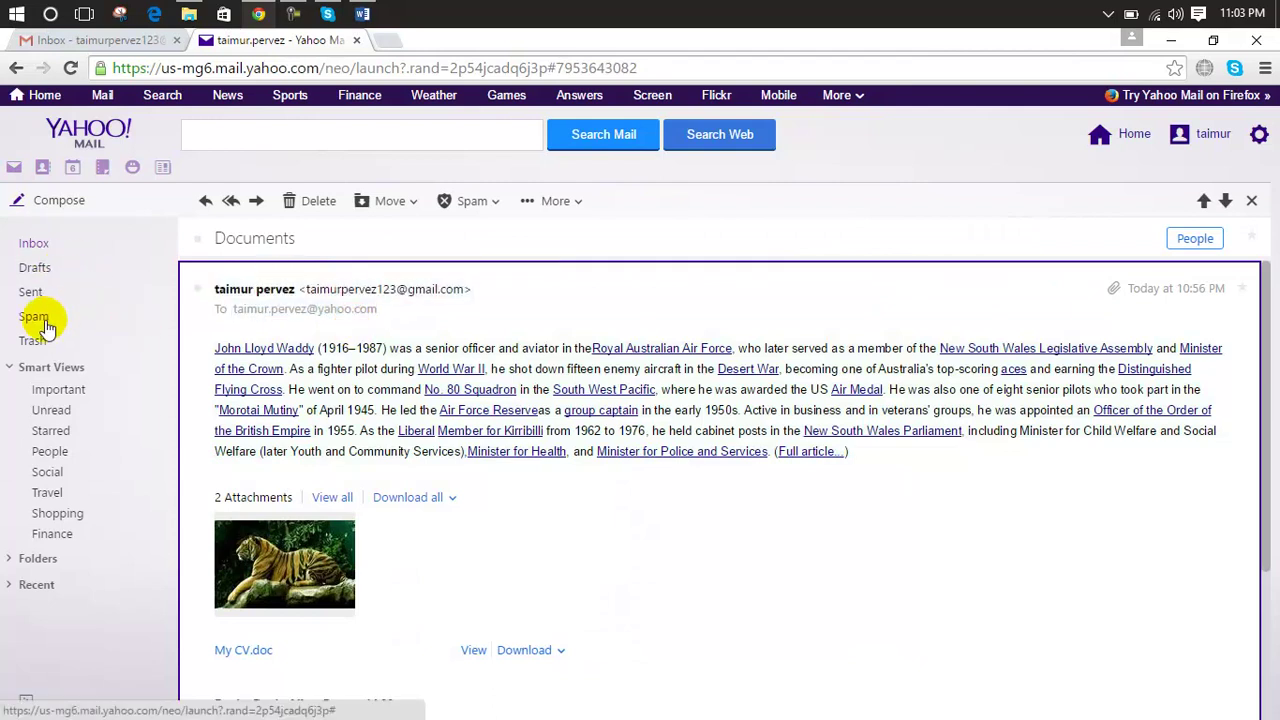
{"action": "left_click", "coordinate": [32, 290]}
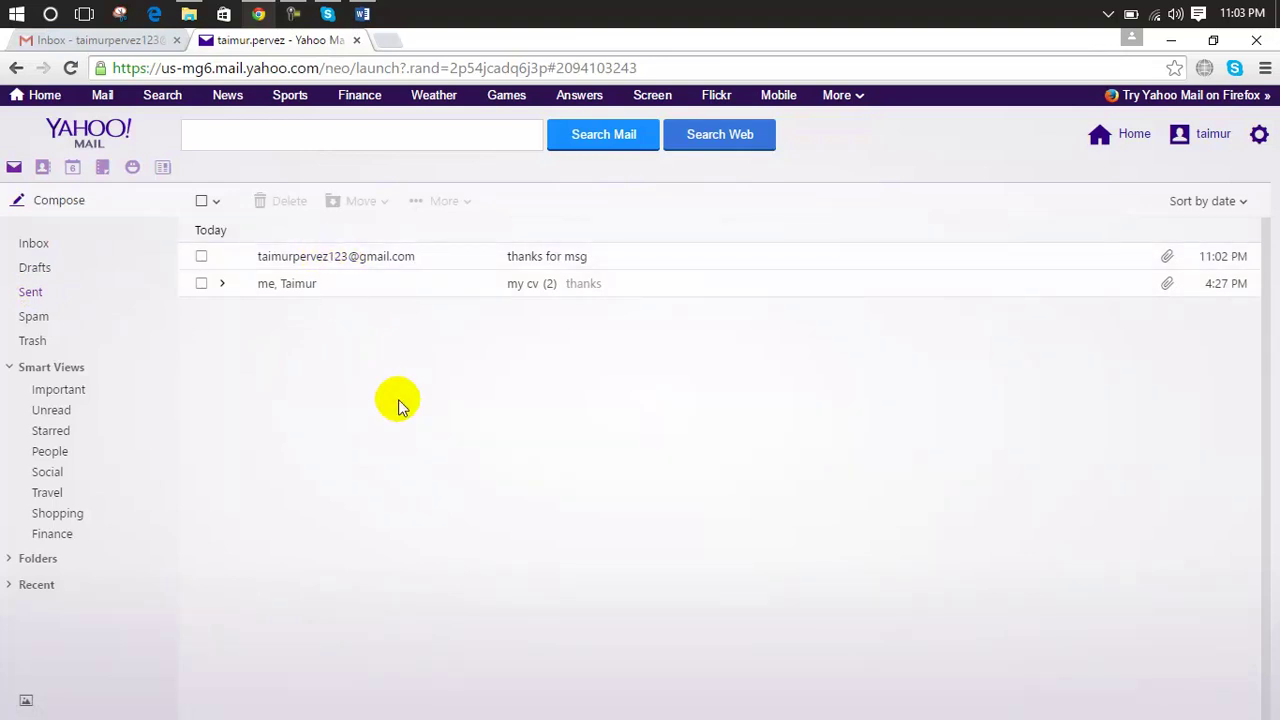
{"action": "left_click", "coordinate": [524, 256]}
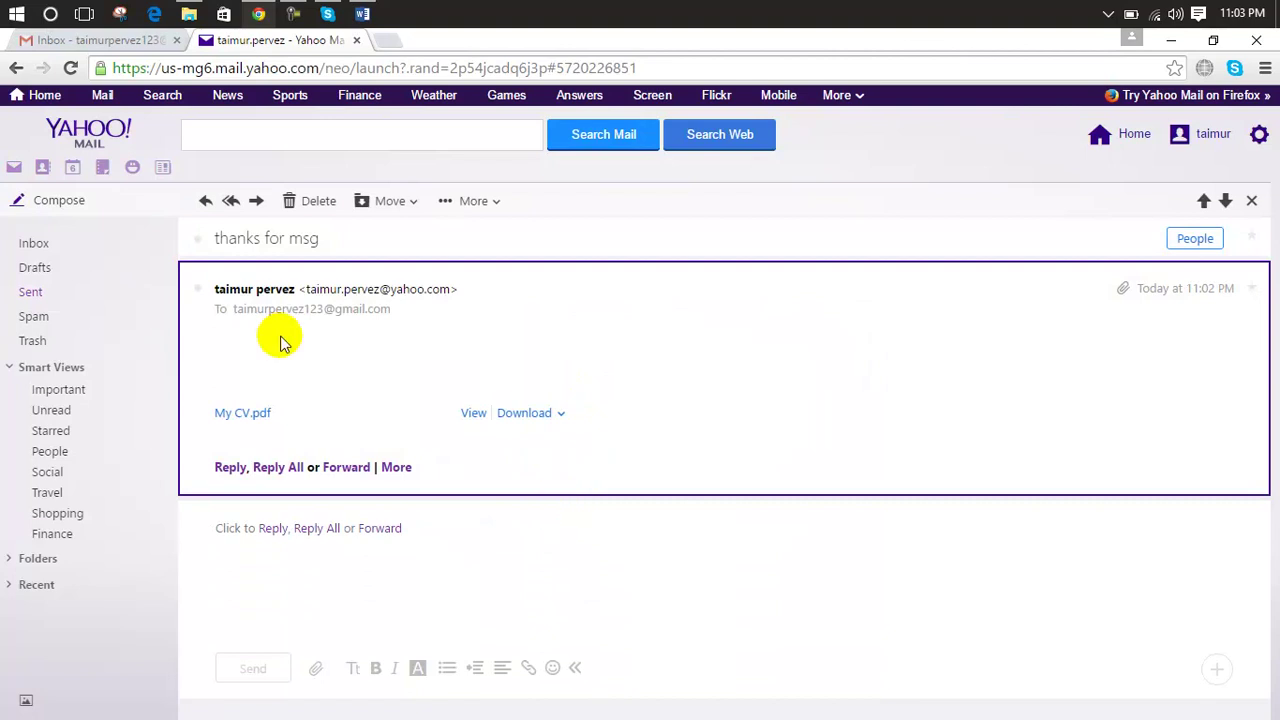
{"action": "left_click", "coordinate": [48, 244]}
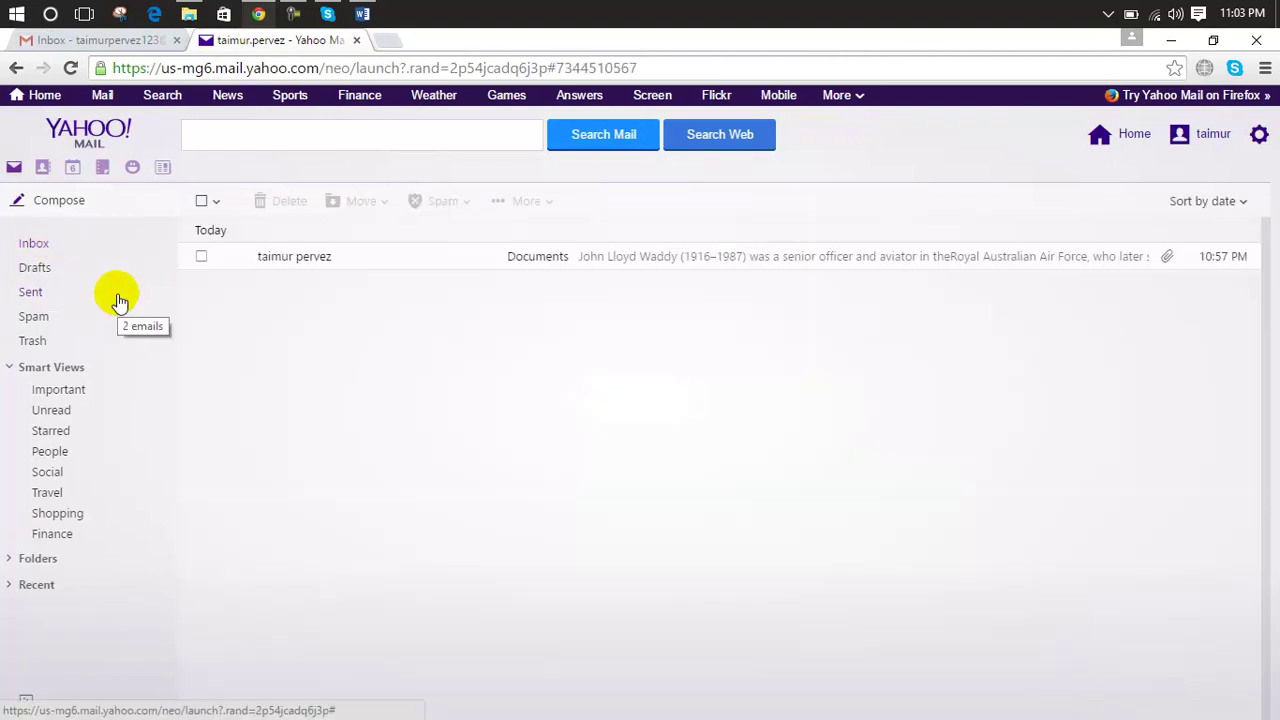
{"action": "left_click", "coordinate": [128, 40]}
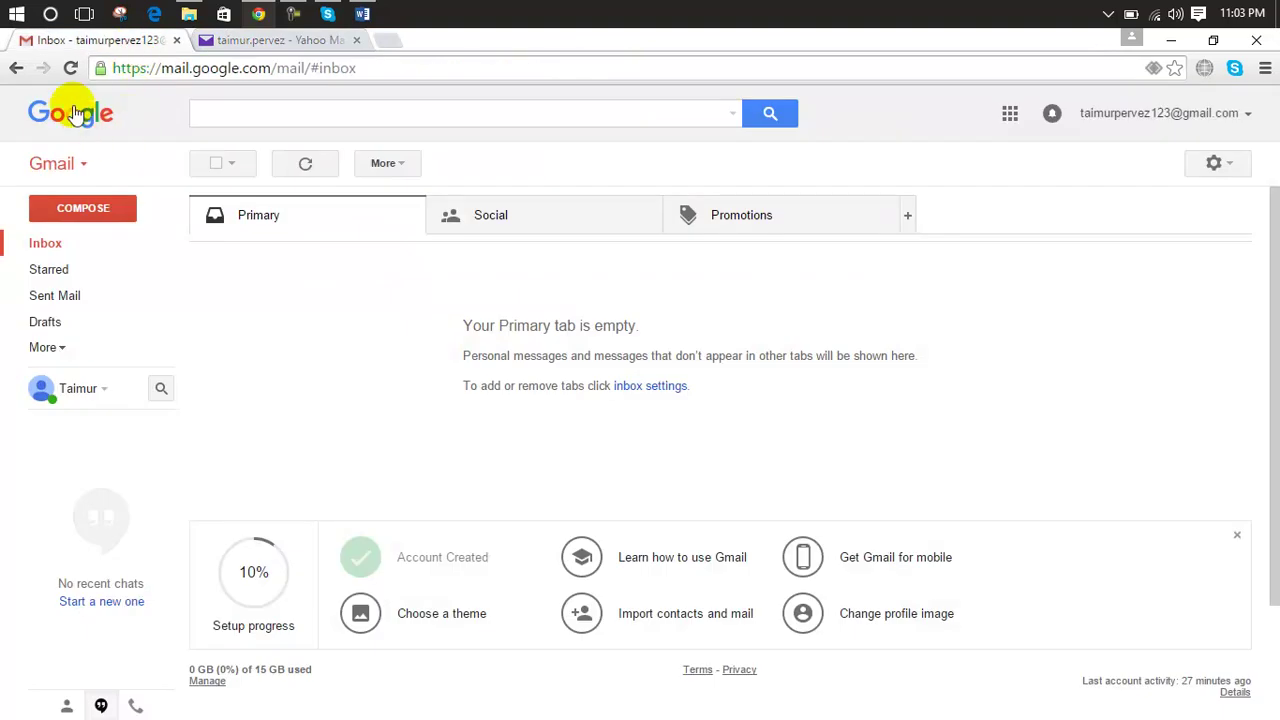
Step: Reload Gmail and the inbox so the new 'thanks for msg' email appears
{"action": "left_click", "coordinate": [62, 70]}
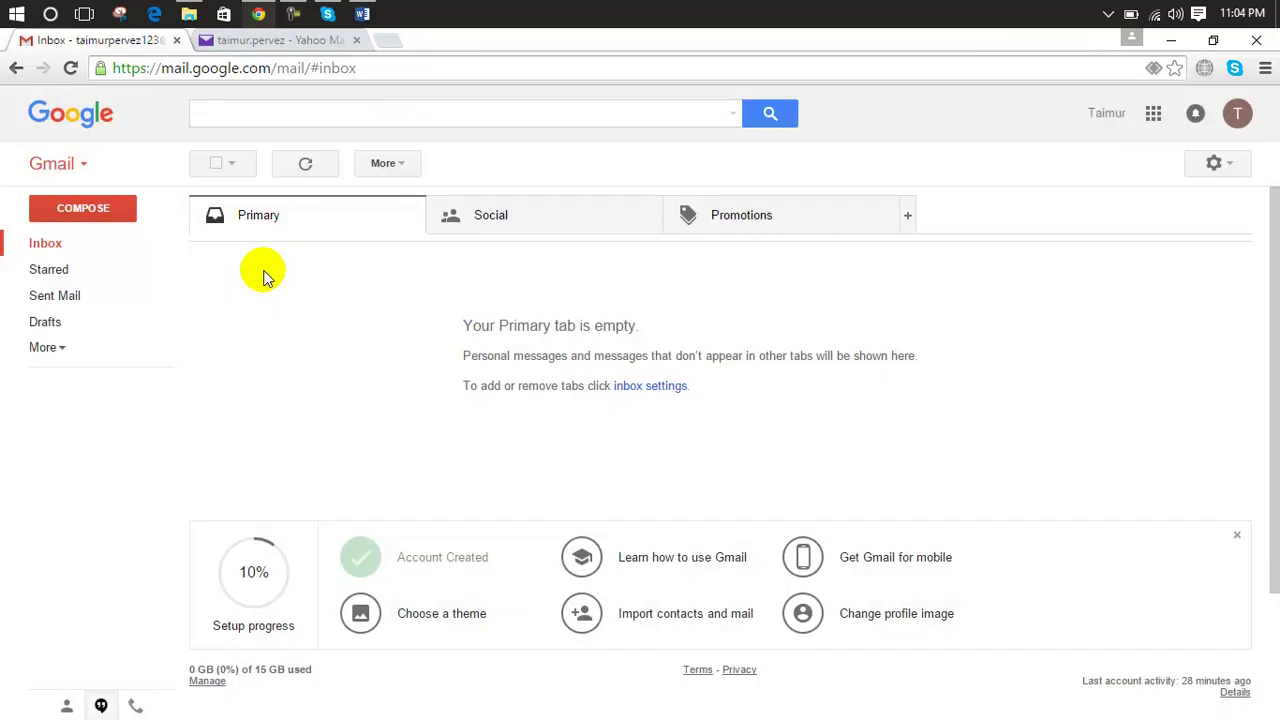
{"action": "left_click", "coordinate": [86, 243]}
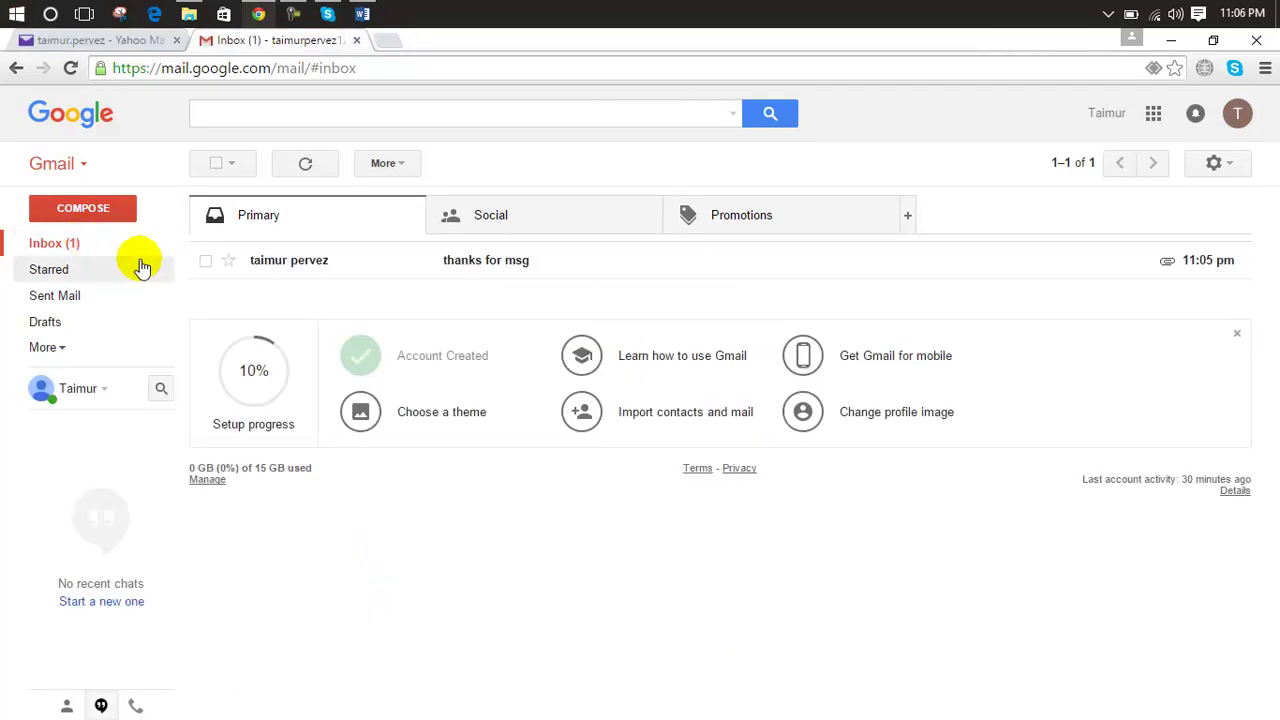
Step: Open the 'thanks for msg' email and preview its My CV.pdf attachment
{"action": "left_click", "coordinate": [80, 244]}
{"action": "left_click", "coordinate": [316, 262]}
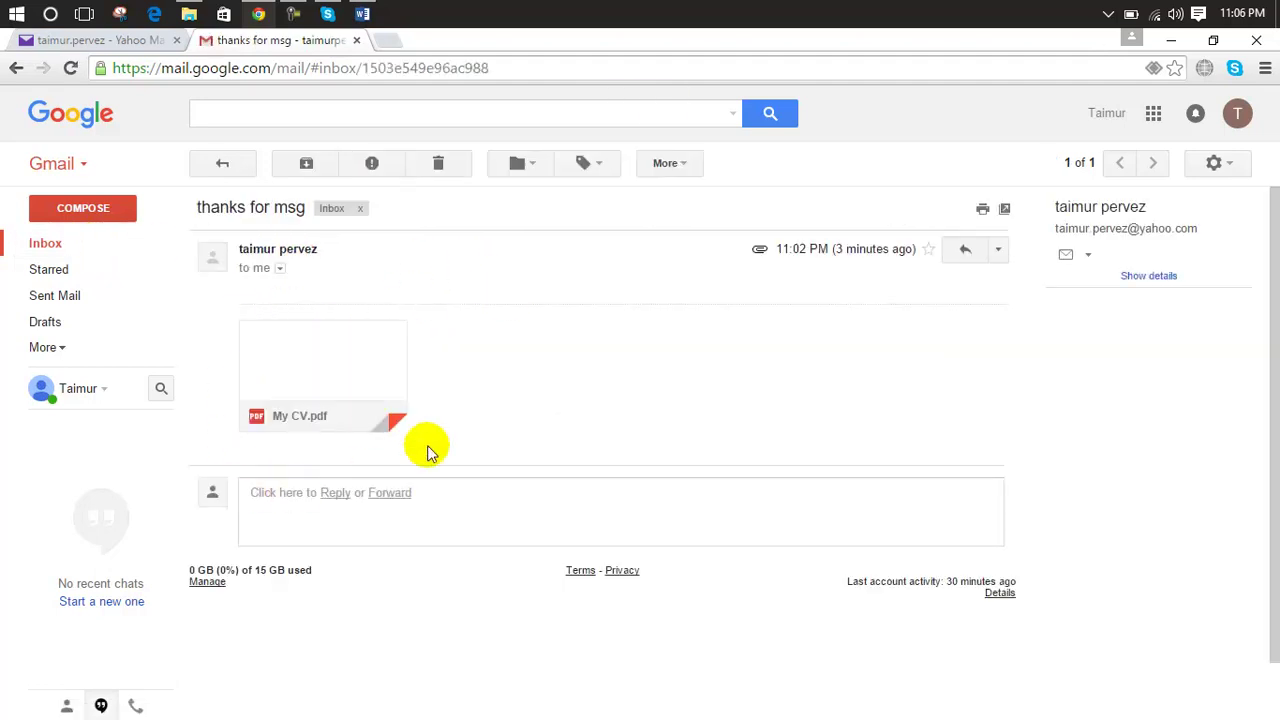
{"action": "left_click", "coordinate": [382, 385]}
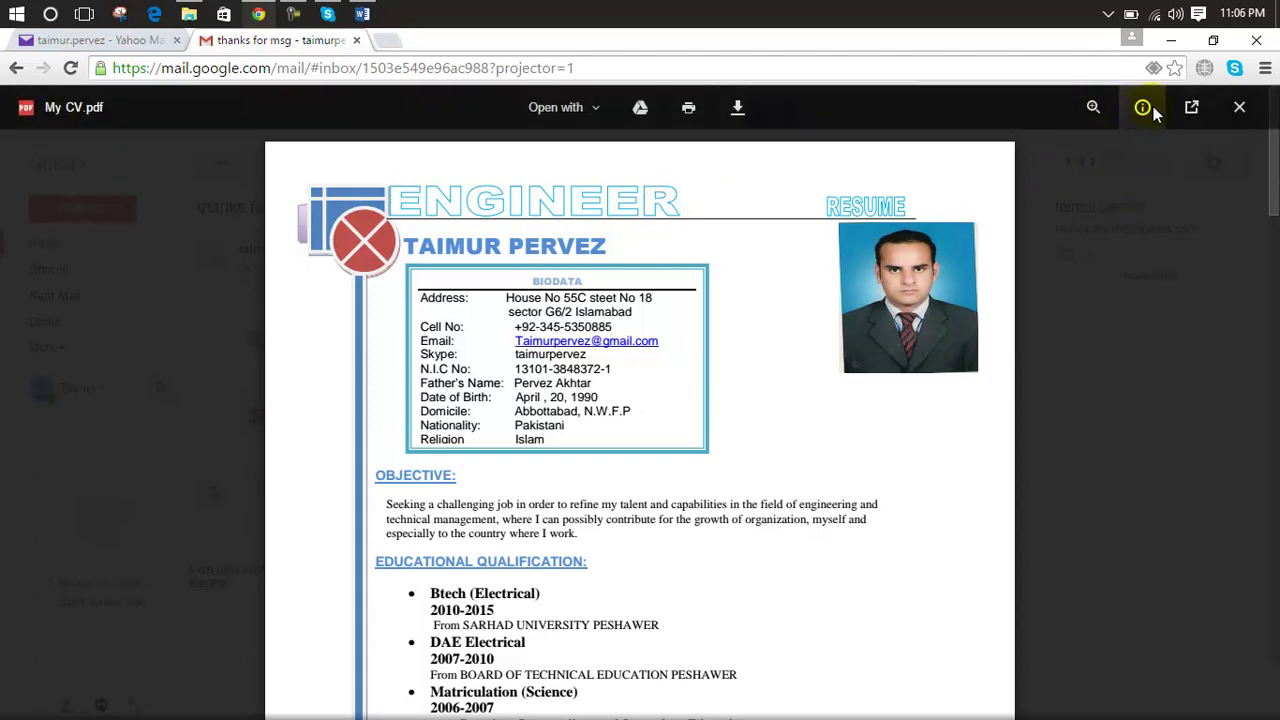
{"action": "left_click", "coordinate": [1238, 103]}
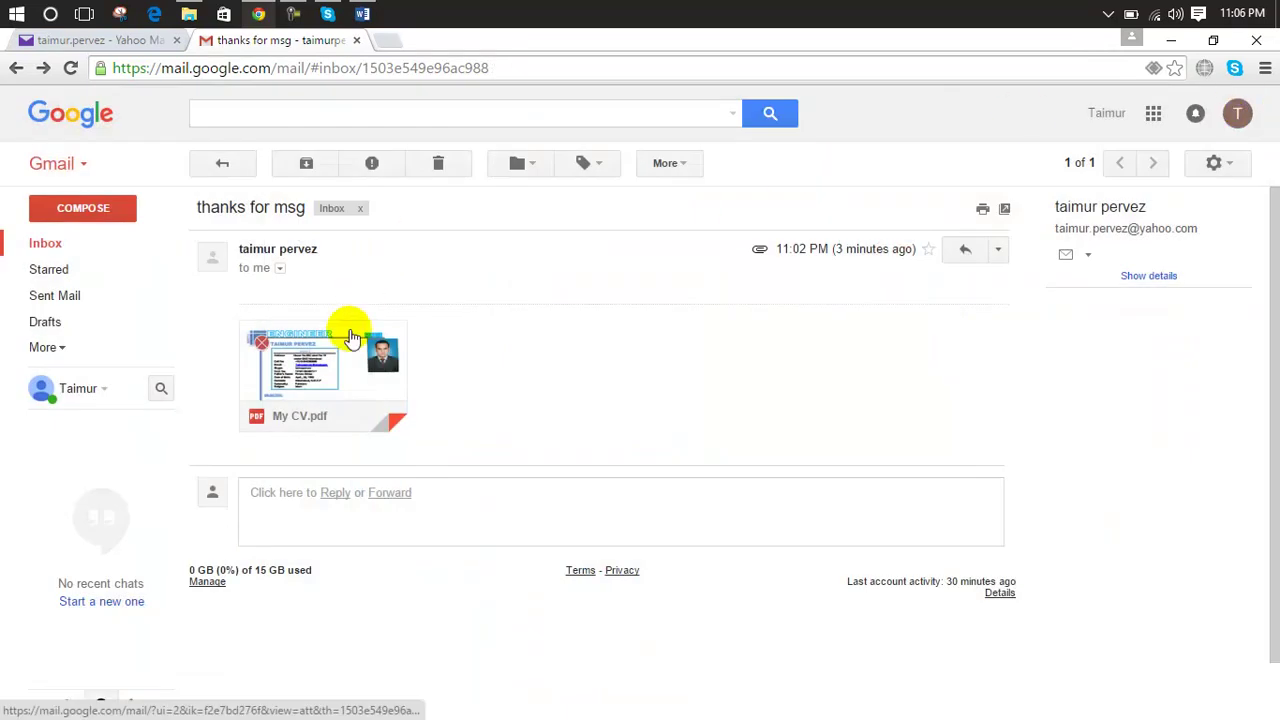
Step: Download the My CV.pdf attachment and close the download dialog
{"action": "mouse_move", "coordinate": [316, 400]}
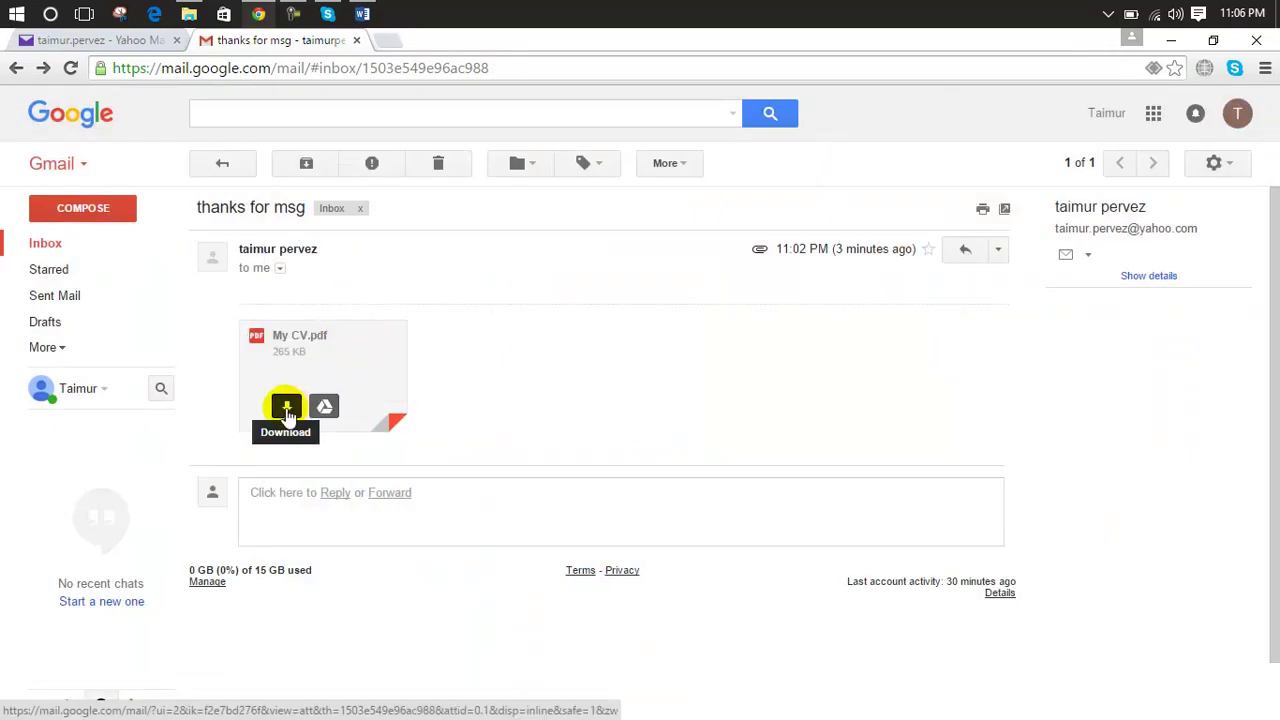
{"action": "left_click", "coordinate": [287, 408]}
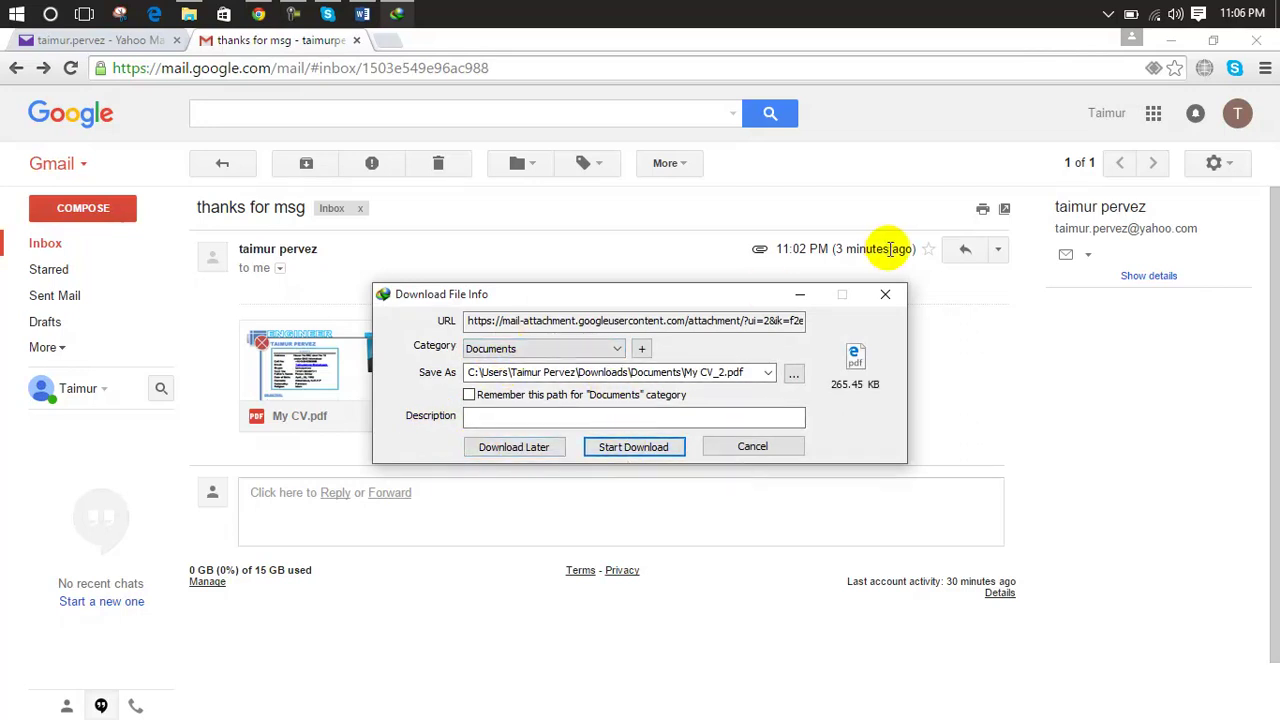
{"action": "left_click", "coordinate": [886, 295]}
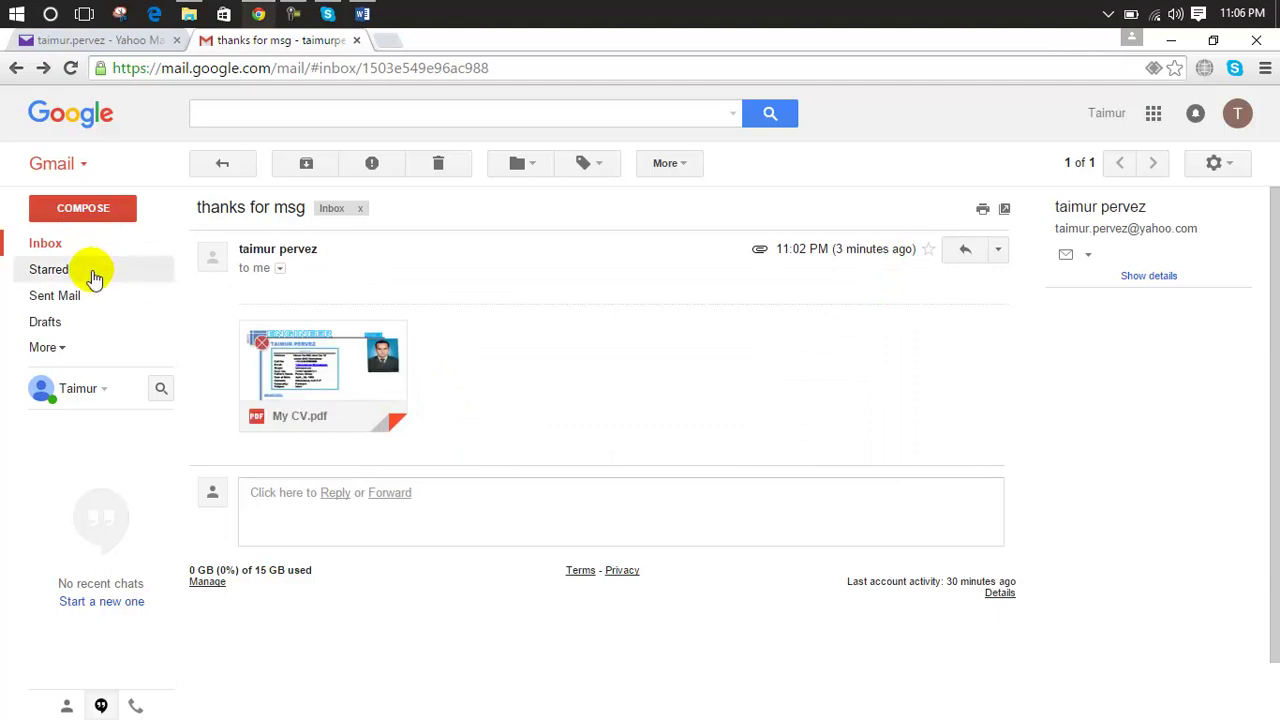
{"action": "mouse_move", "coordinate": [286, 331]}
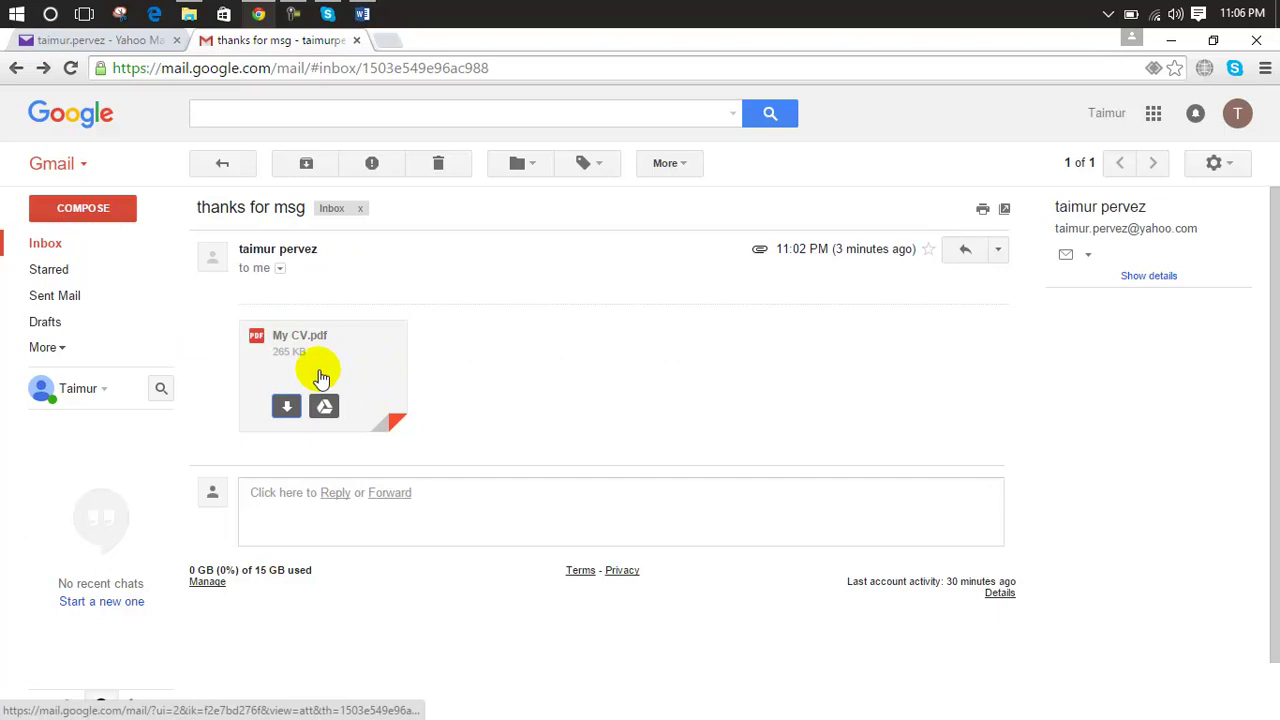
Step: From the inbox, move 'thanks for msg' into a newly created 'personal mails' label
{"action": "left_click", "coordinate": [82, 247]}
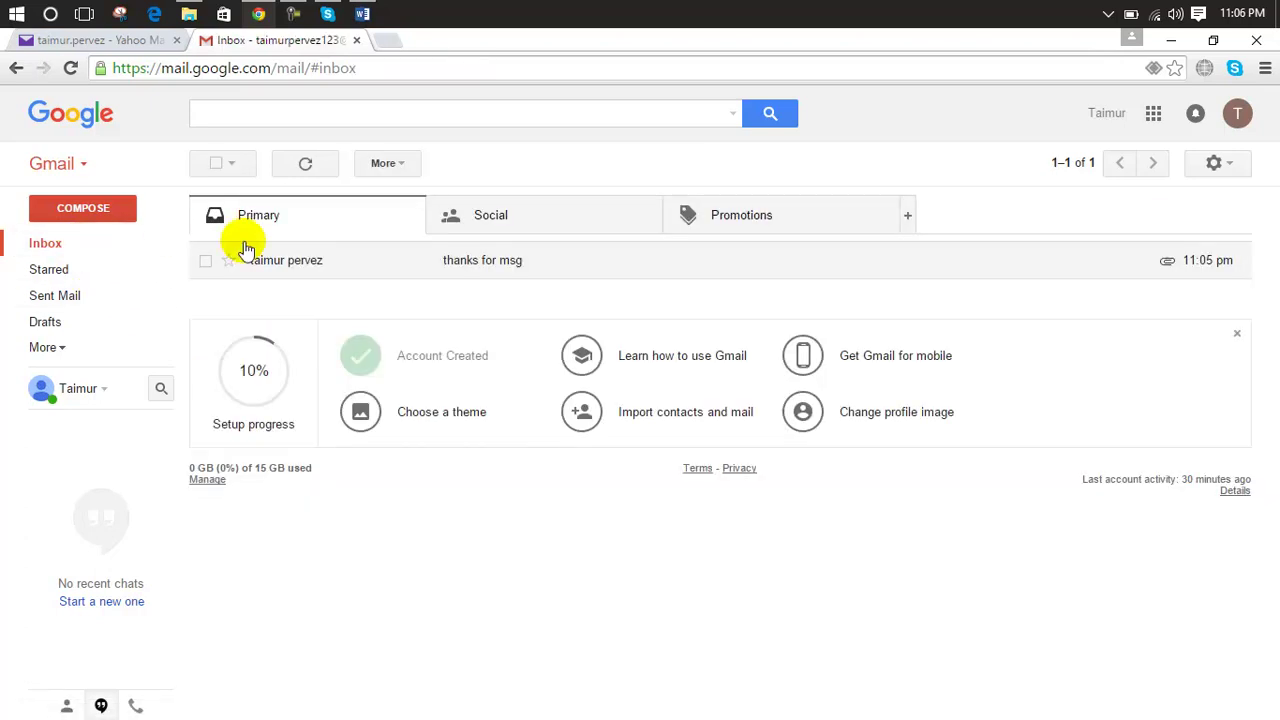
{"action": "left_click", "coordinate": [205, 262]}
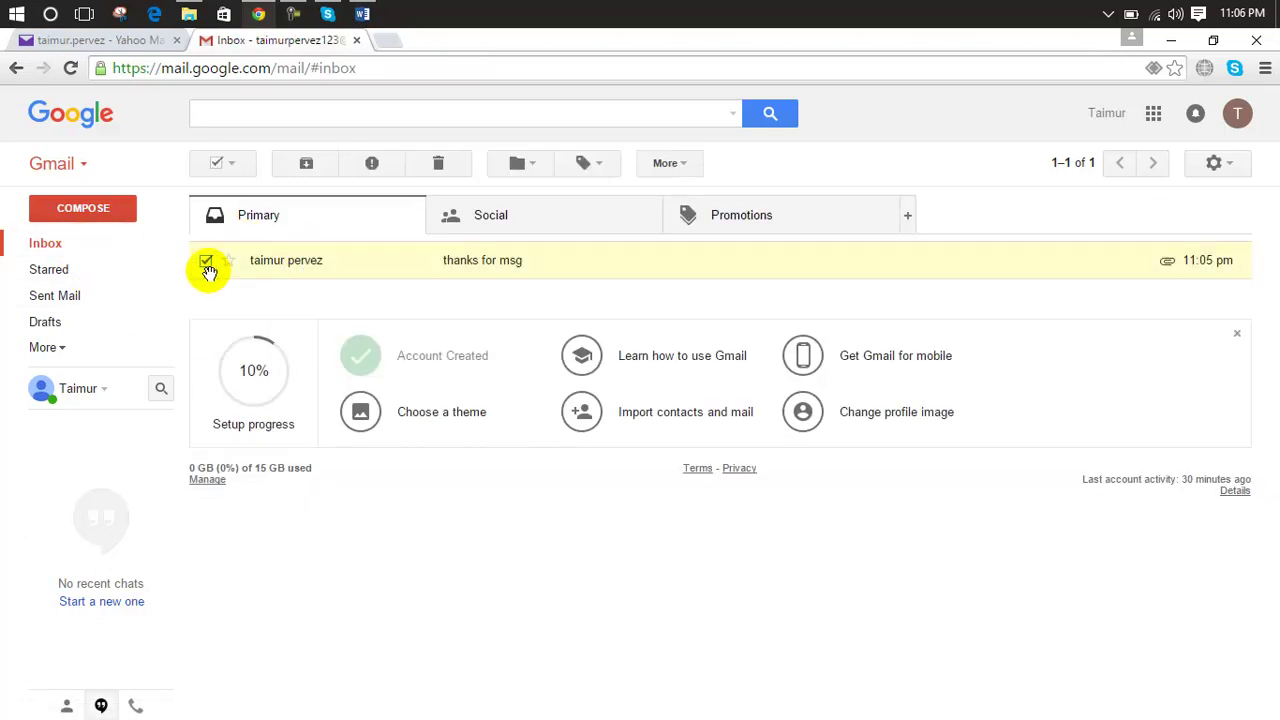
{"action": "left_click", "coordinate": [530, 164]}
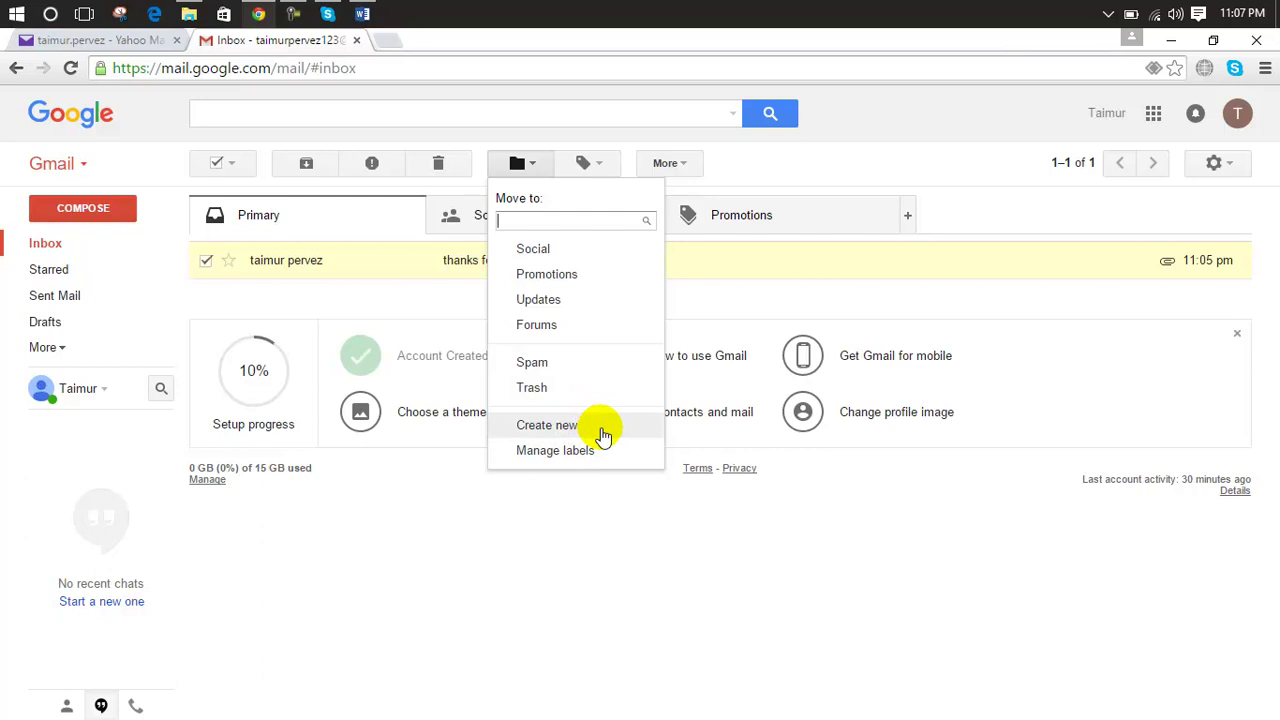
{"action": "left_click", "coordinate": [601, 430]}
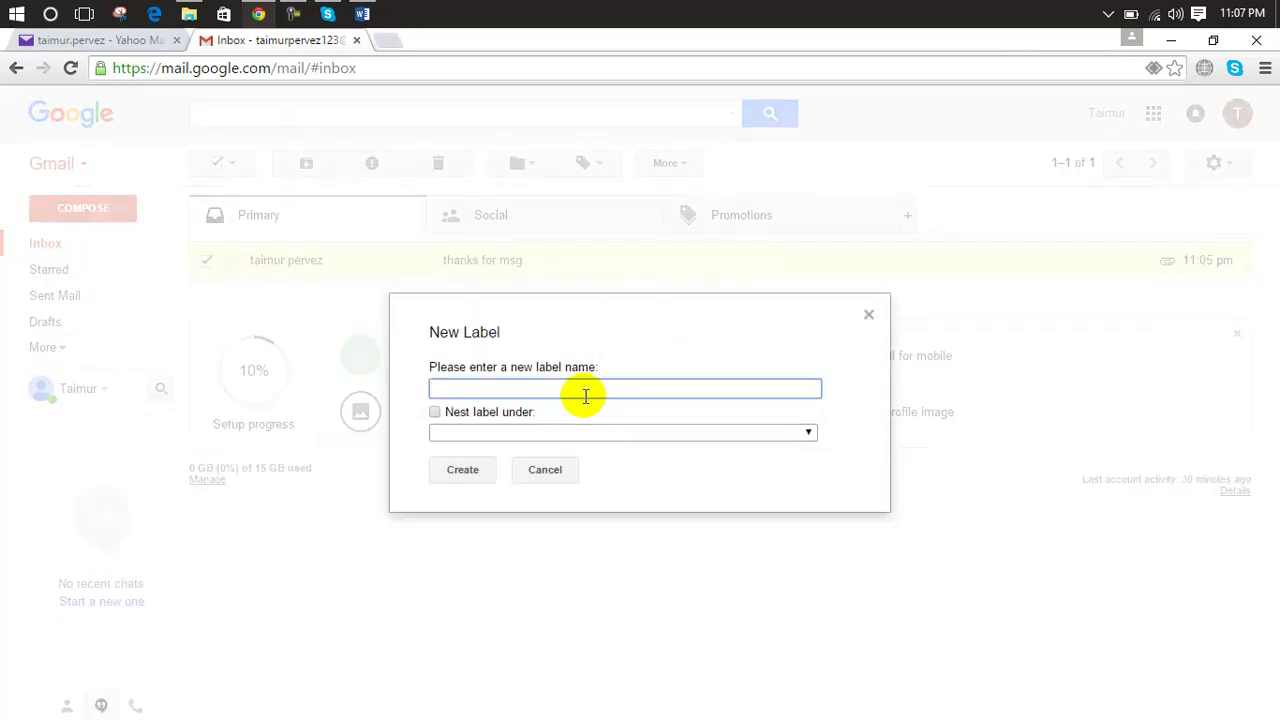
{"action": "type", "text": "personal mails"}
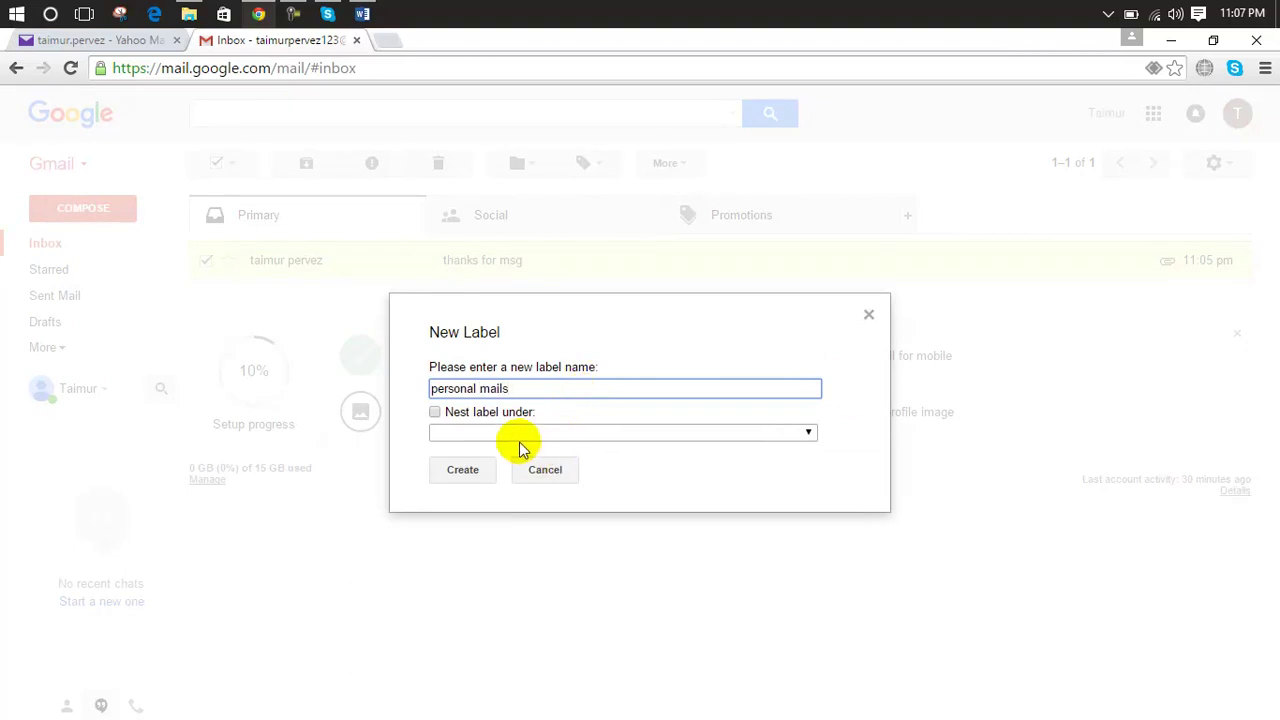
{"action": "left_click", "coordinate": [634, 435]}
{"action": "left_click", "coordinate": [634, 434]}
{"action": "left_click", "coordinate": [463, 469]}
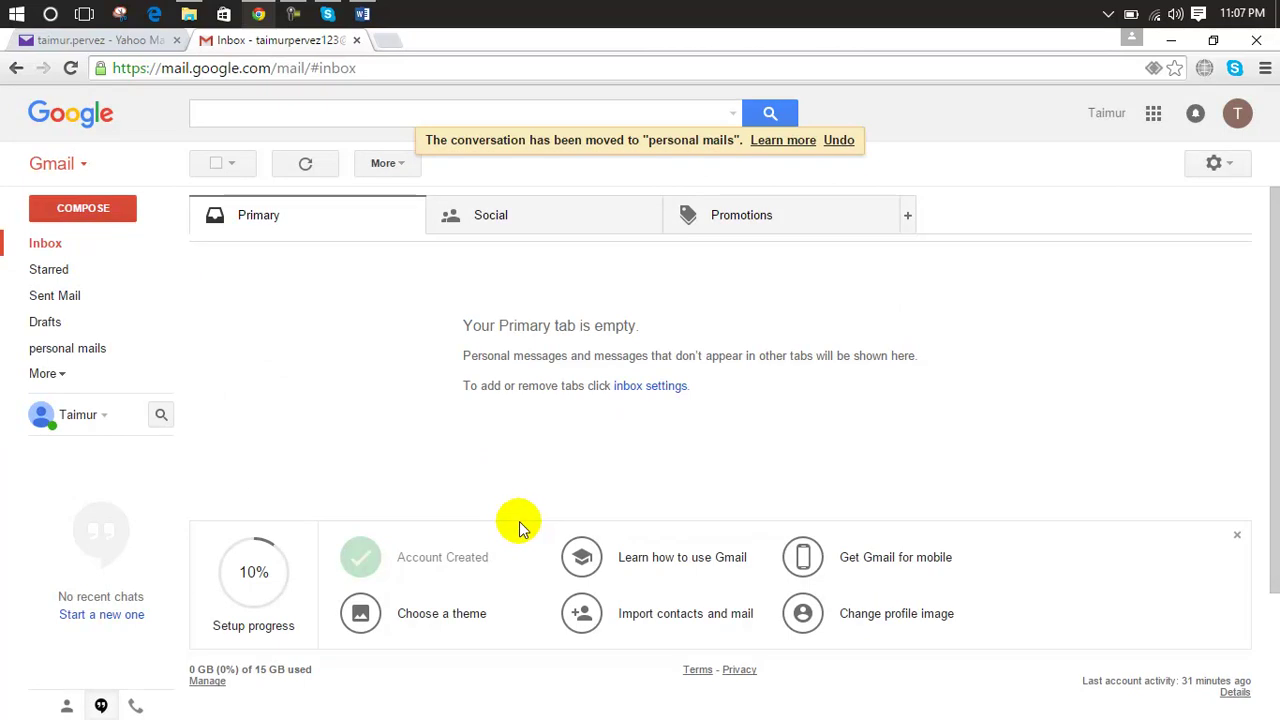
Step: Delete the 'thanks for msg' conversation from the personal mails label, then go back to Inbox
{"action": "left_click", "coordinate": [85, 352]}
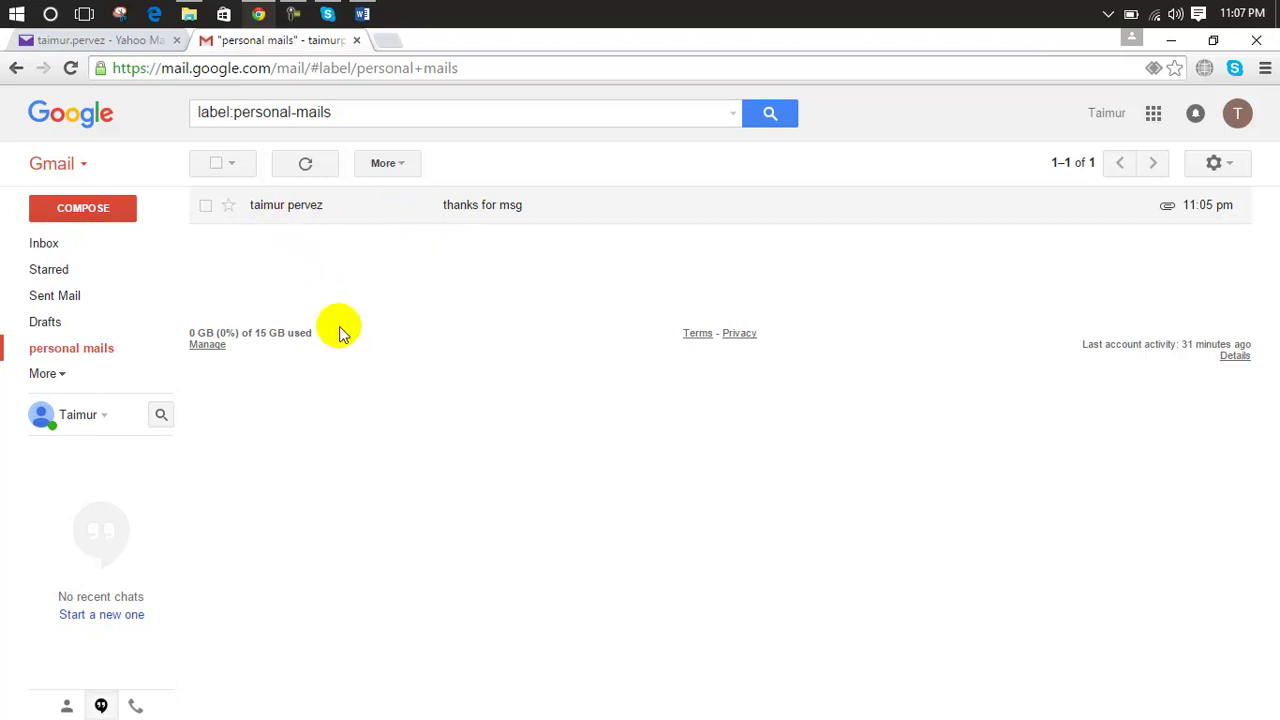
{"action": "left_click", "coordinate": [205, 205]}
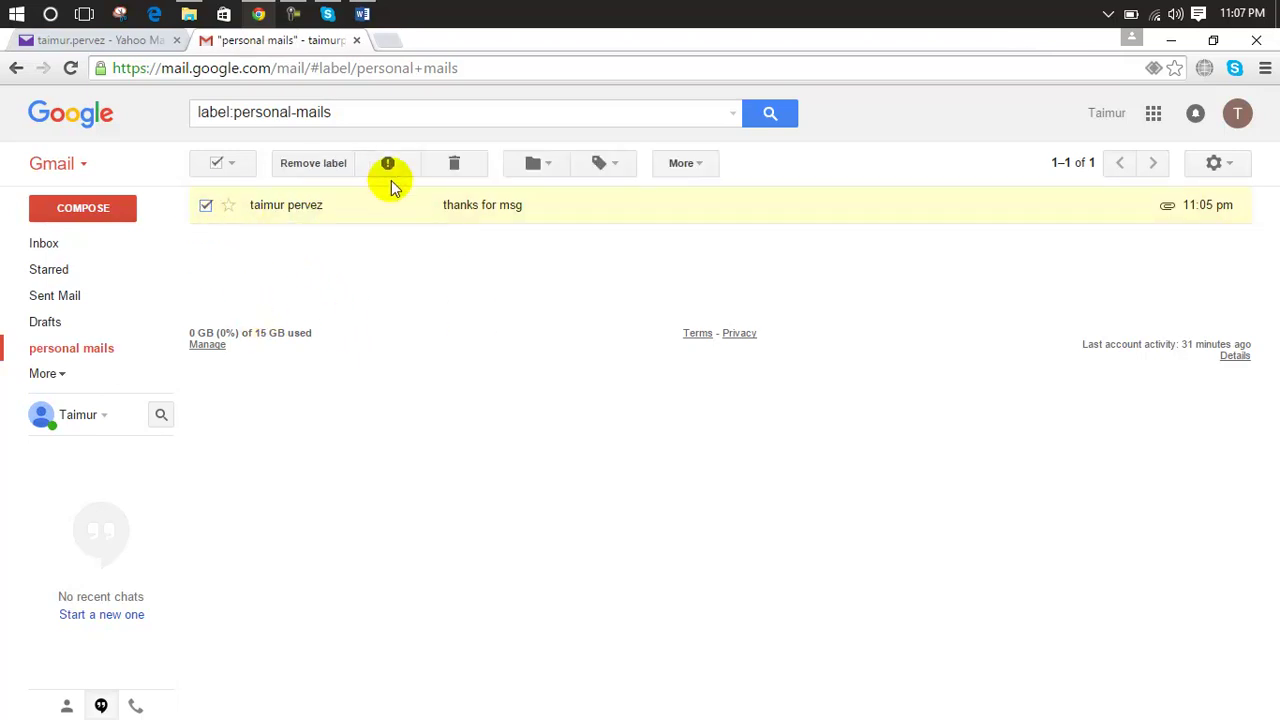
{"action": "left_click", "coordinate": [446, 163]}
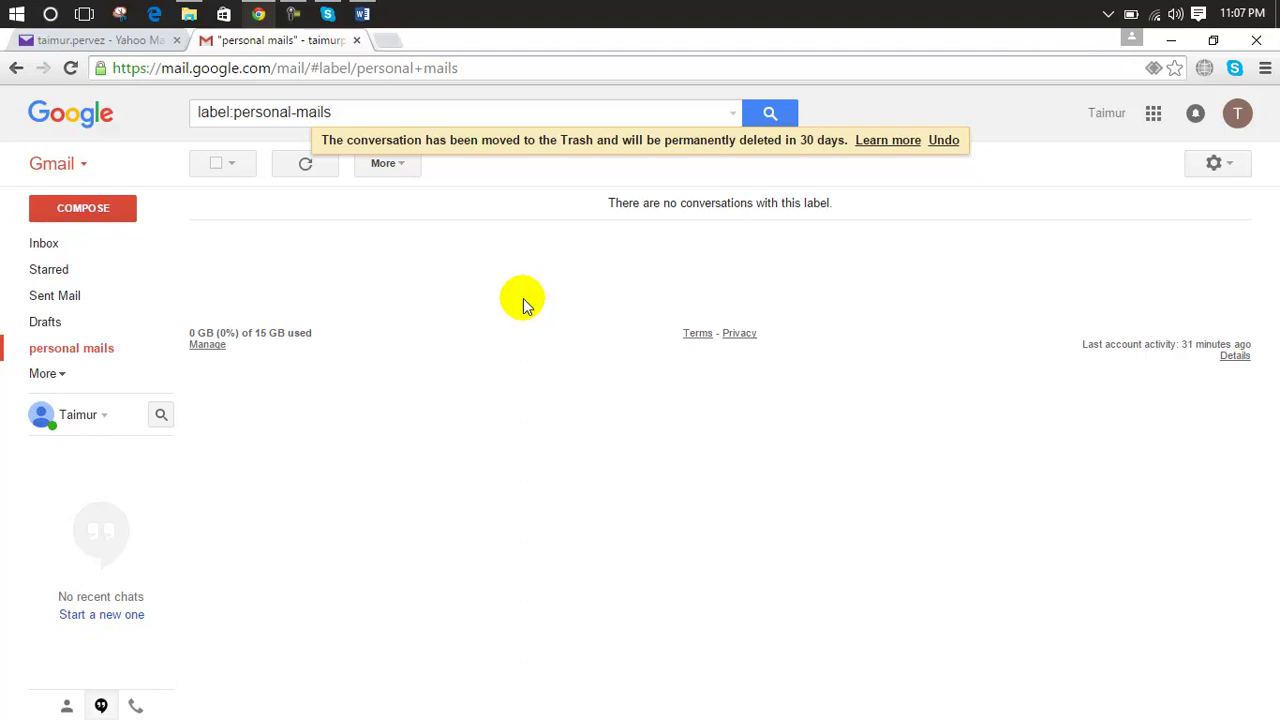
{"action": "left_click", "coordinate": [113, 253]}
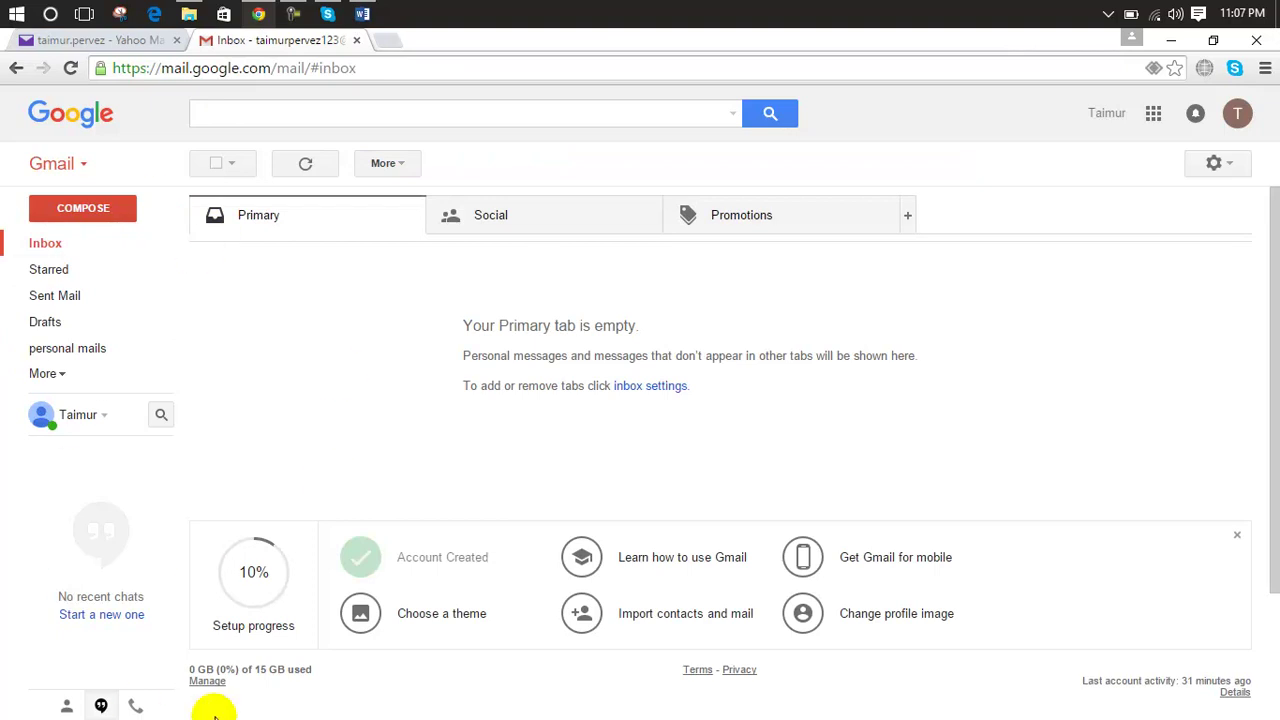